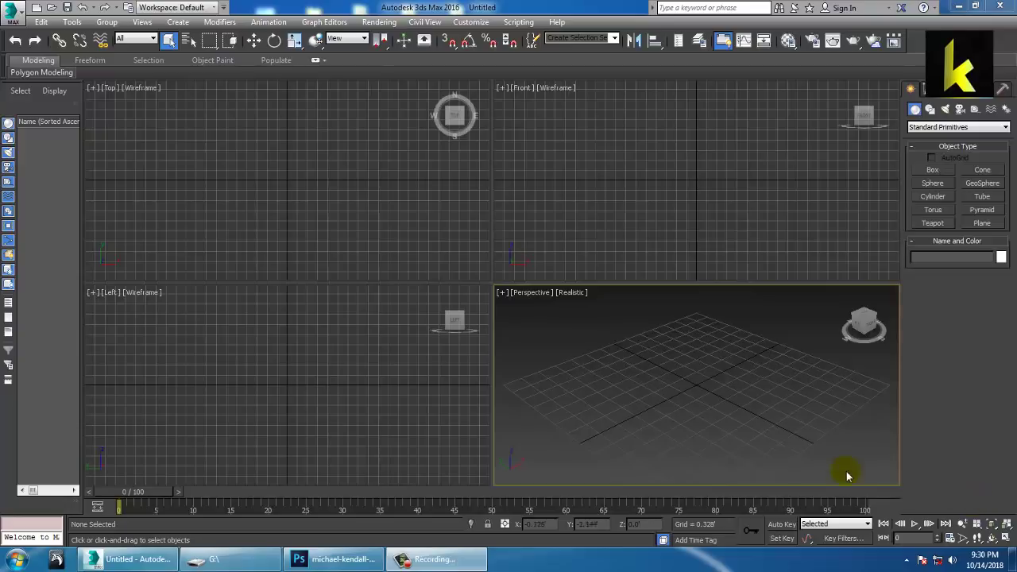
left_click(722, 231)
left_click(326, 231)
left_click(314, 372)
left_click(668, 227)
left_click(306, 358)
left_click(657, 409)
left_click(652, 230)
left_click(306, 358)
left_click(791, 379)
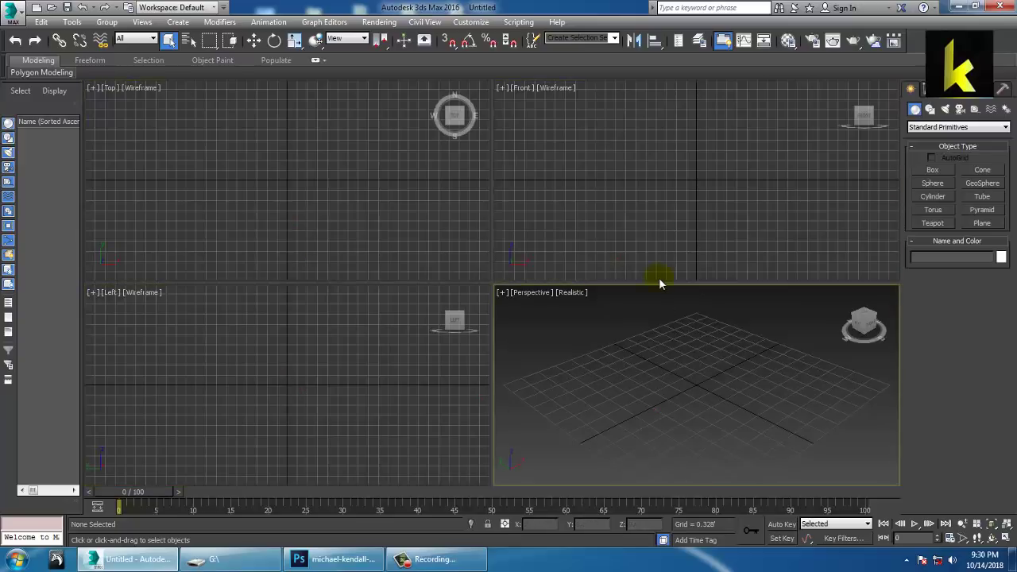
left_click(613, 227)
left_click(326, 227)
left_click(312, 409)
left_click(660, 394)
Open the grenade reference image df.jpg from the Desktop with View Image File.
left_click(379, 21)
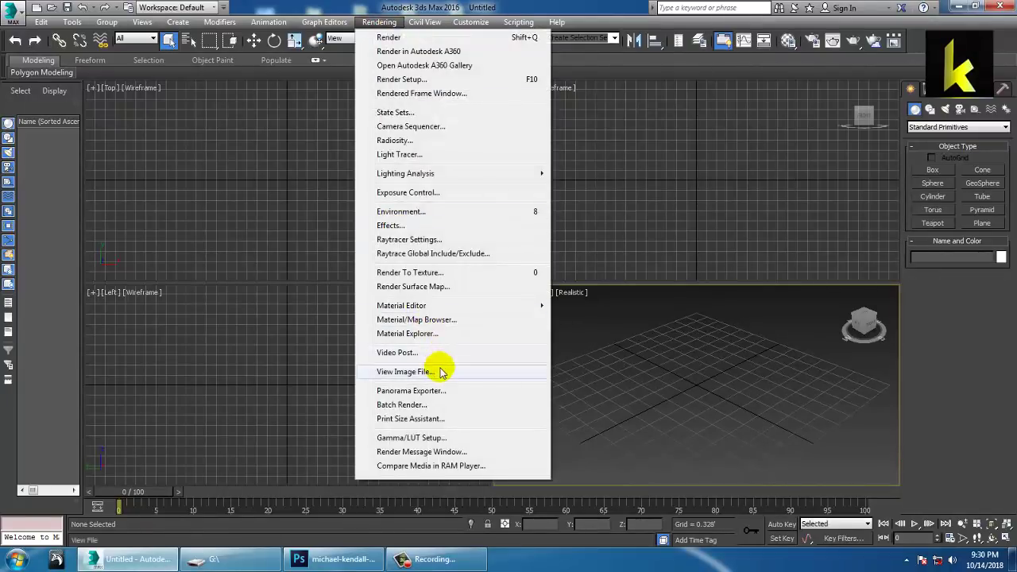
left_click(442, 372)
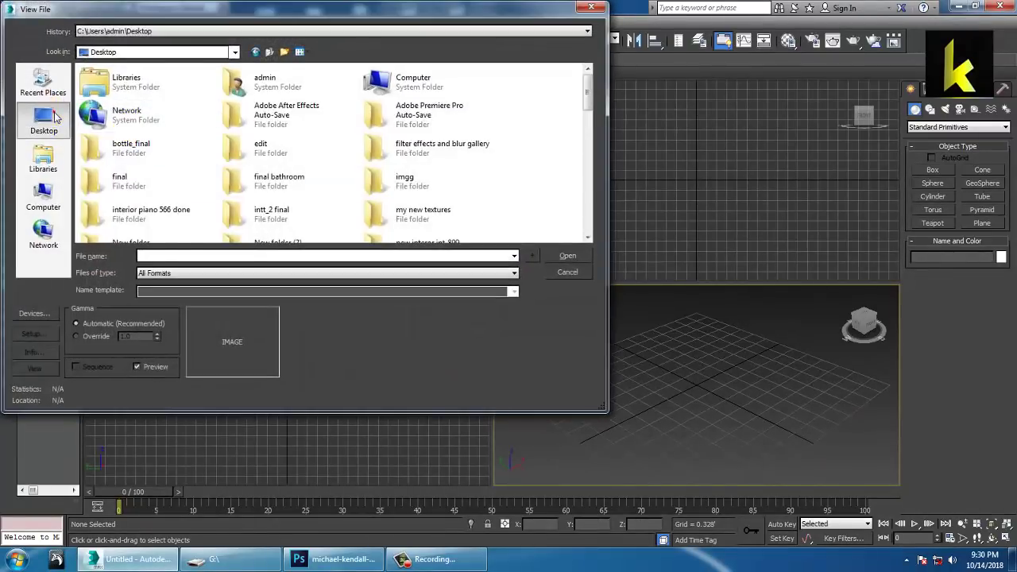
left_click(255, 153)
key("d")
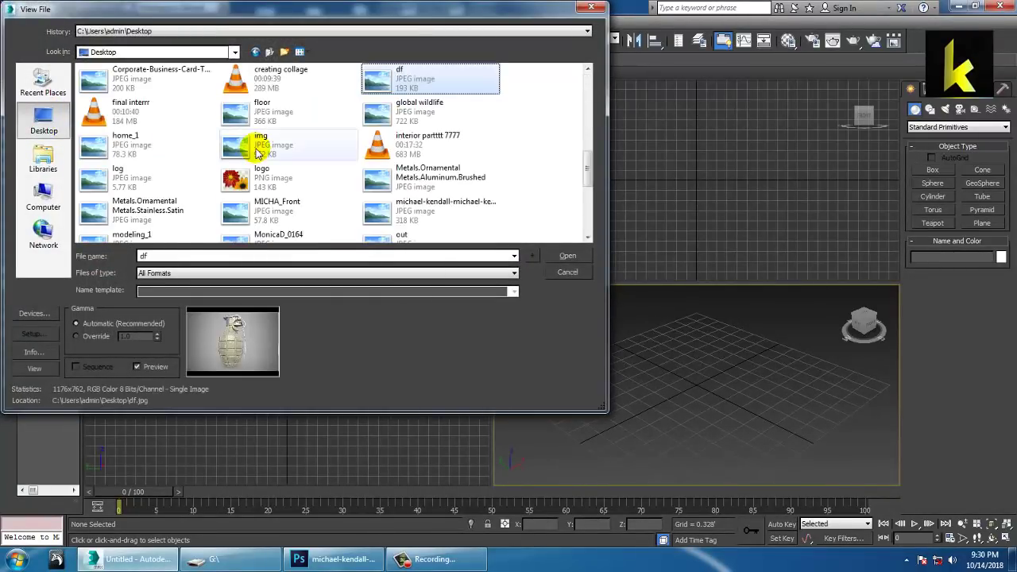
double_click(412, 79)
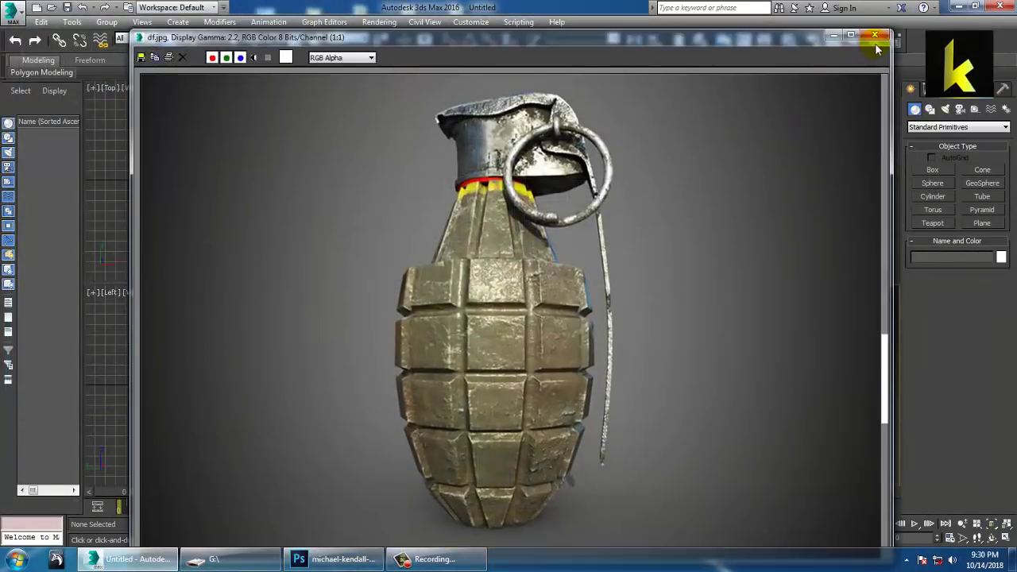
Shrink the reference image window, move it beside the modelling area and set its zoom to 1:2.
left_click_drag(898, 35, 682, 196)
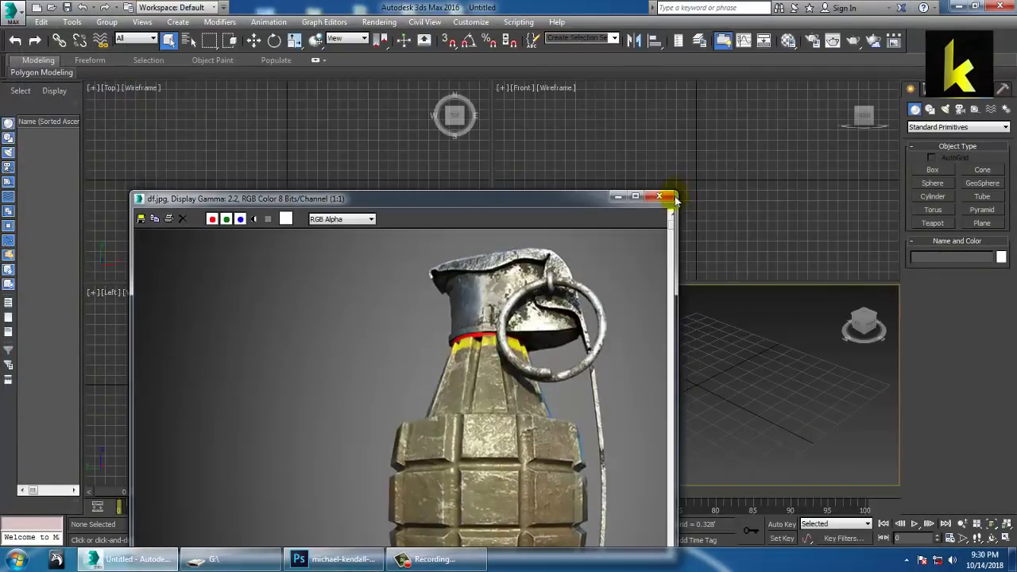
left_click_drag(463, 201, 265, 77)
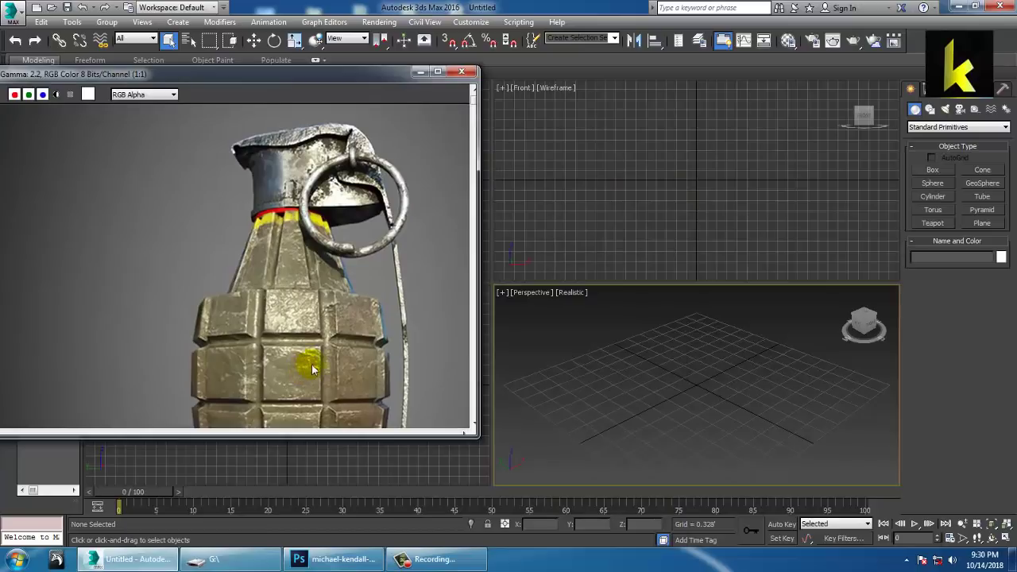
scroll(294, 305, "down", 2)
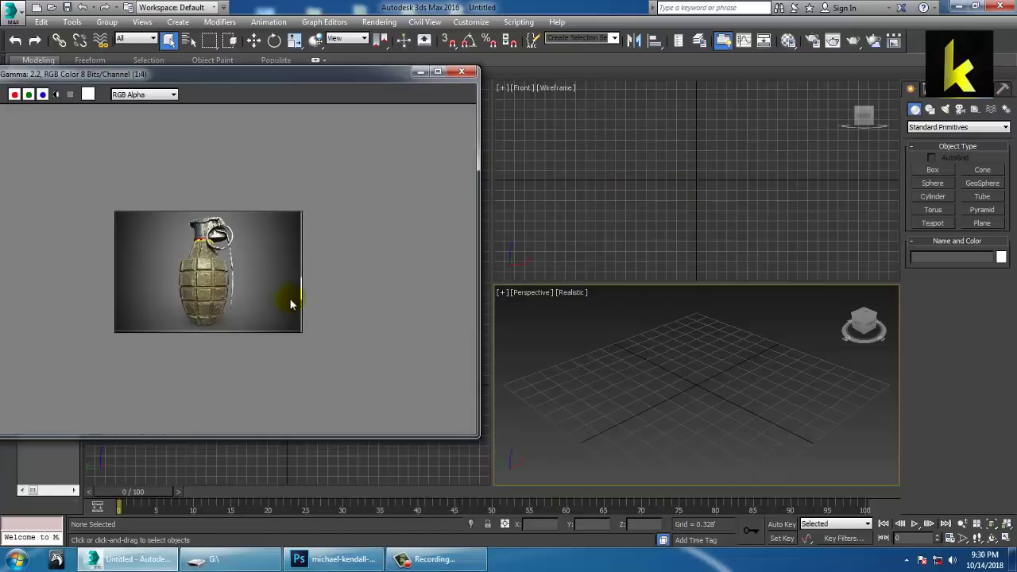
scroll(291, 305, "up", 1)
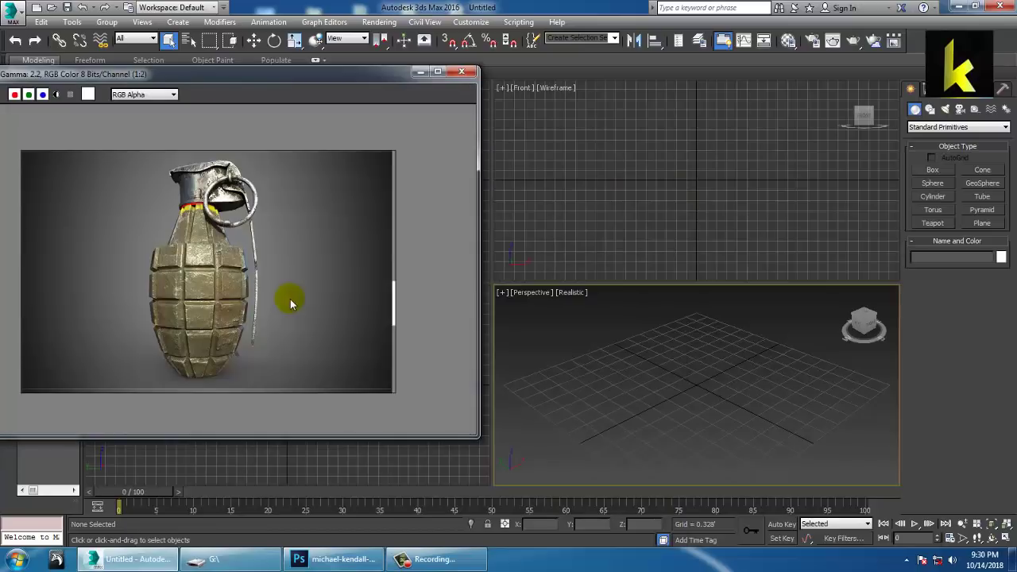
left_click_drag(268, 75, 196, 68)
Create a standard cylinder near the grid centre in the Perspective view, about 0.554' in radius and 1.842' high.
left_click(655, 353)
key("alt+w")
middle_click_drag(658, 354, 784, 344, "alt")
left_click(935, 197)
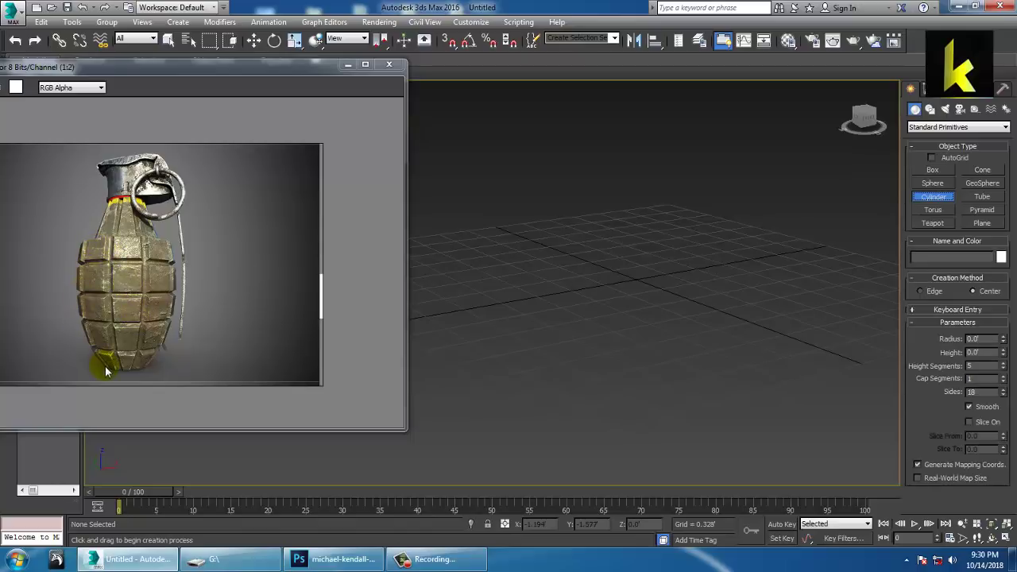
left_click_drag(651, 301, 670, 320)
left_click(678, 76)
key("w")
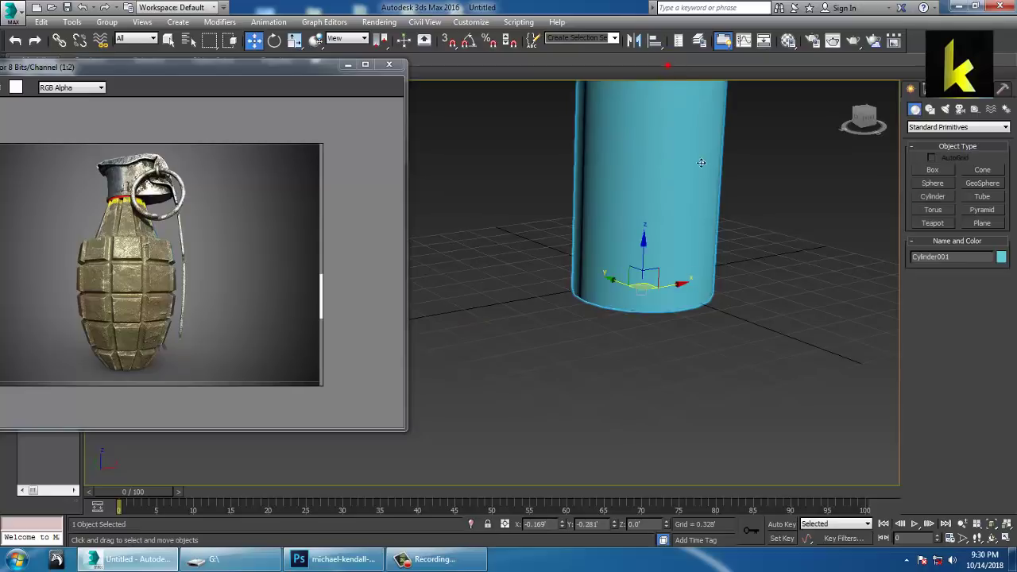
Show edged faces on the model and set the cylinder's sides to 14.
key("F4")
middle_click_drag(770, 245, 765, 328)
key("alt+w")
middle_click_drag(746, 212, 760, 234)
key("alt+w")
middle_click_drag(581, 285, 680, 266)
scroll(664, 287, "up", 4)
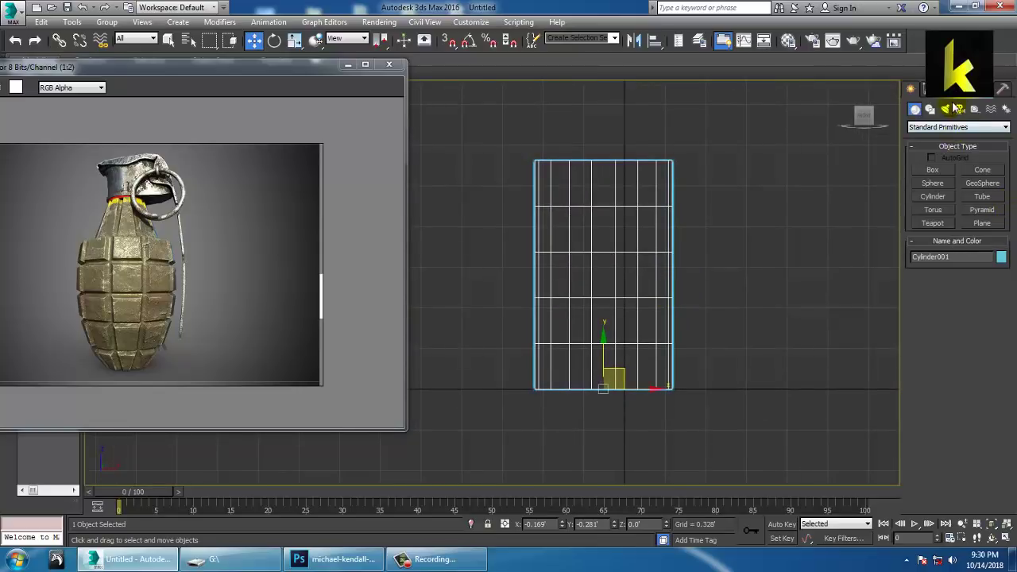
left_click(930, 89)
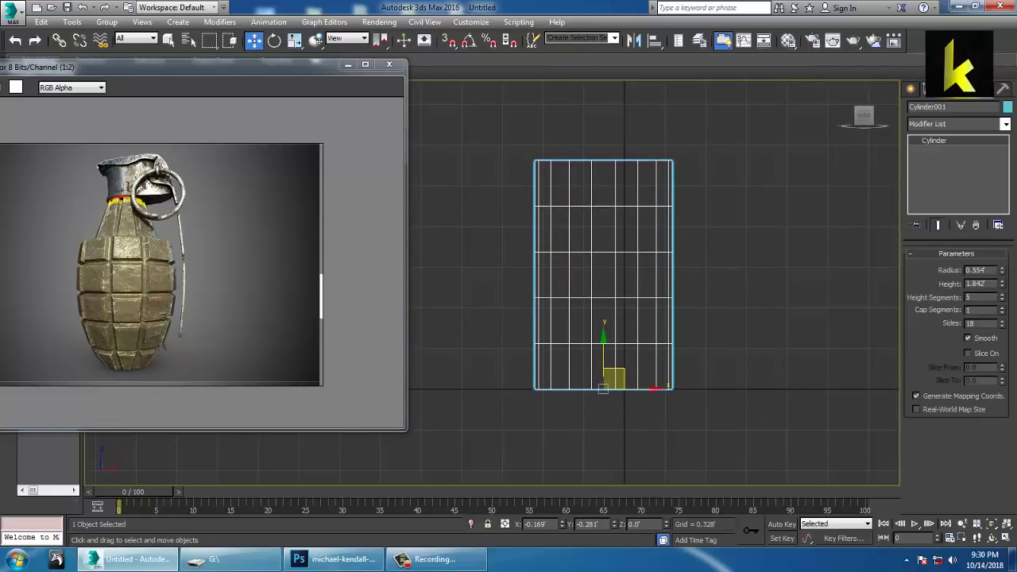
key("alt+w")
middle_click_drag(690, 381, 709, 376, "alt")
key("alt+w")
left_click(1003, 328)
left_click(1003, 328)
left_click(1003, 327)
left_click(1003, 327)
left_click(1003, 328)
left_click(1003, 328)
left_click(1003, 327)
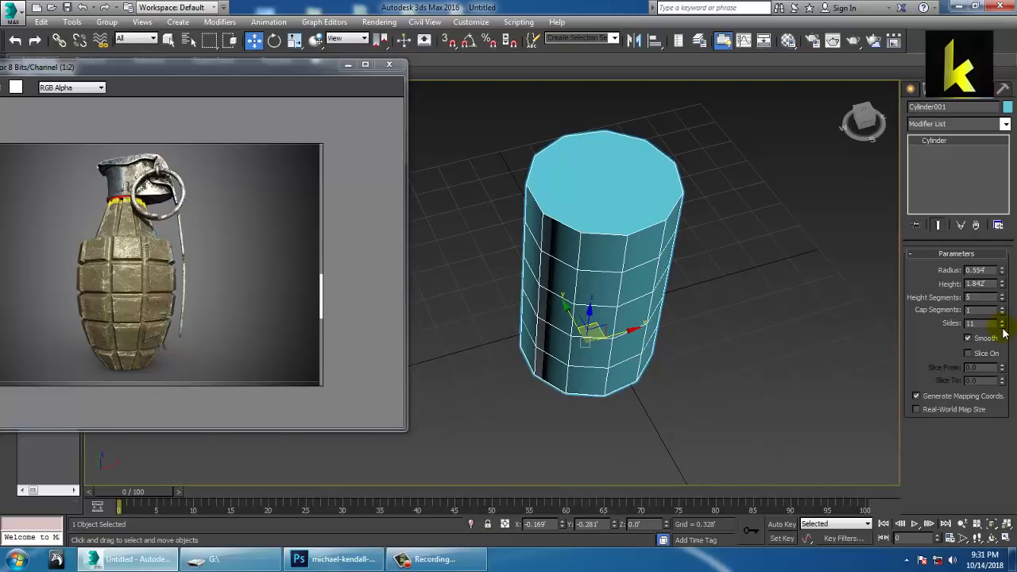
left_click_drag(1003, 320, 1003, 320)
Convert the cylinder to an Editable Poly and frame it in the maximised Front view.
key("alt+w")
mouse_move(722, 155)
middle_mouse_down()
mouse_move(700, 154)
mouse_move(709, 169)
middle_mouse_up()
key("alt+w")
middle_click_drag(617, 256, 636, 250)
scroll(636, 251, "up", 2)
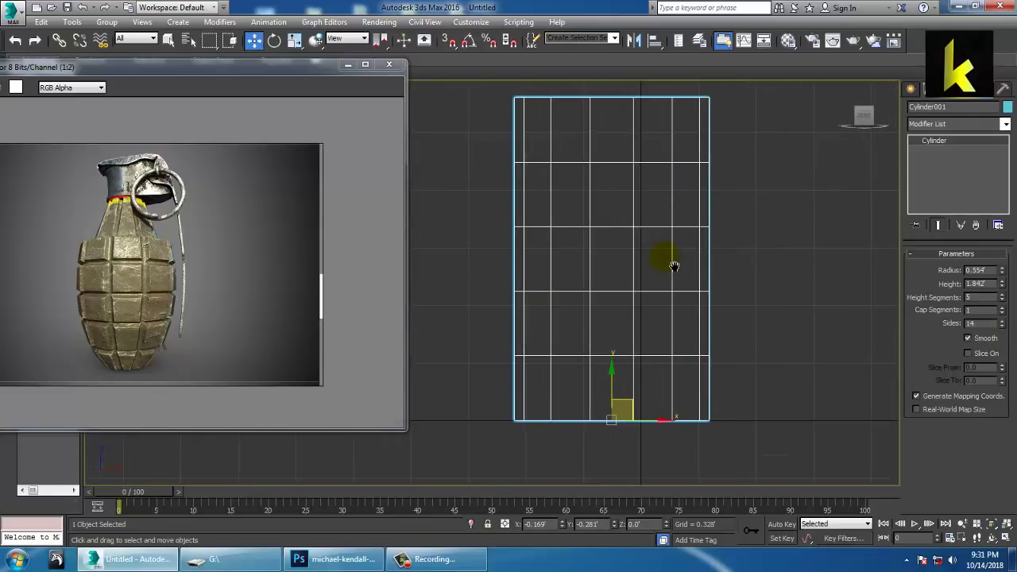
right_click(951, 143)
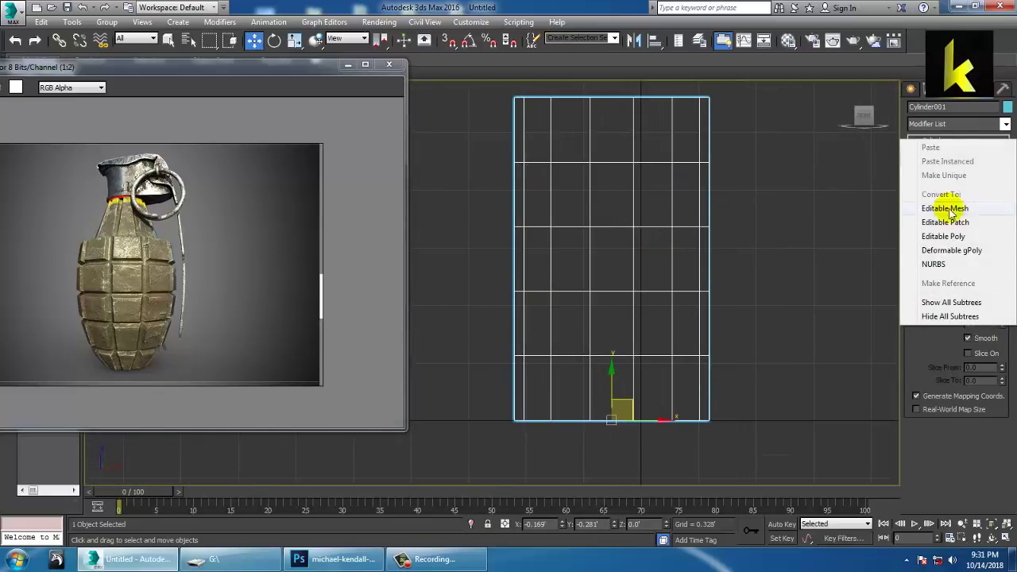
left_click(948, 236)
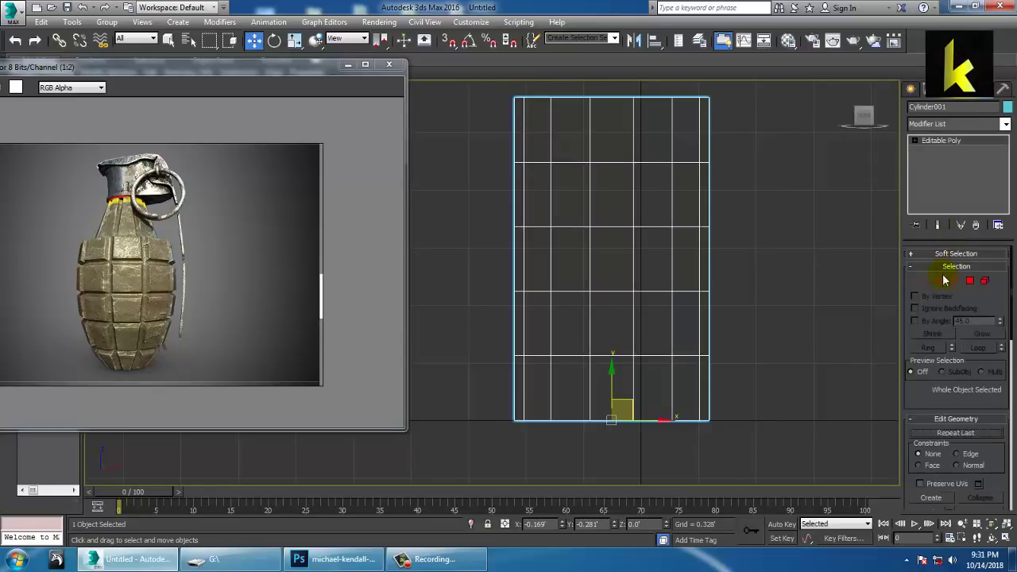
Scale the cylinder's four inner vertex rows outward and the two middle rows further to form a barrel shape.
left_click(923, 281)
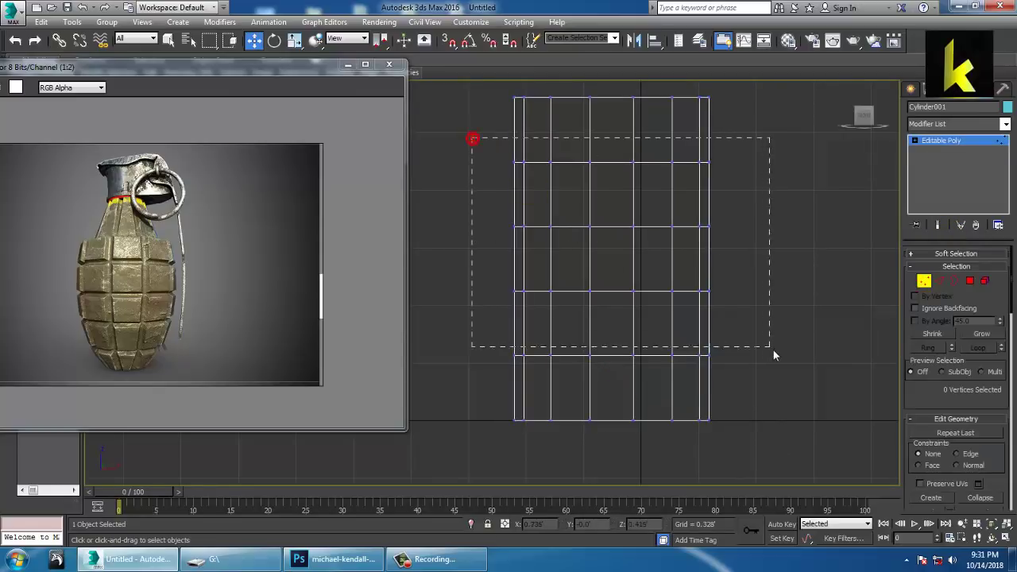
left_click_drag(770, 347, 791, 368)
key("r")
mouse_move(622, 270)
left_mouse_down()
mouse_move(602, 259)
mouse_move(612, 258)
left_mouse_up()
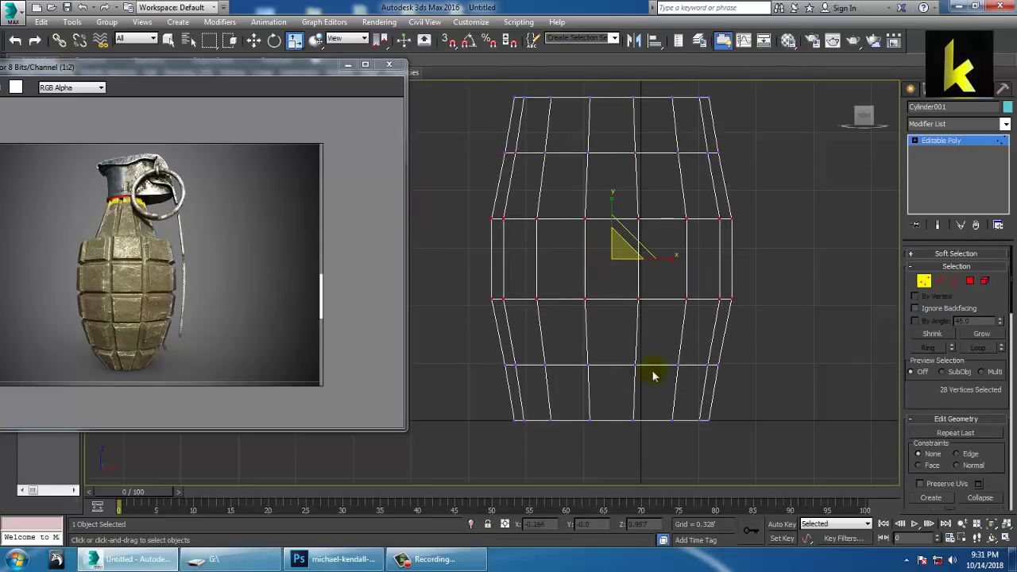
Scale the bottom and top vertex rows inward to taper both ends of the barrel.
left_click_drag(885, 510, 882, 509)
left_click_drag(617, 425, 633, 459)
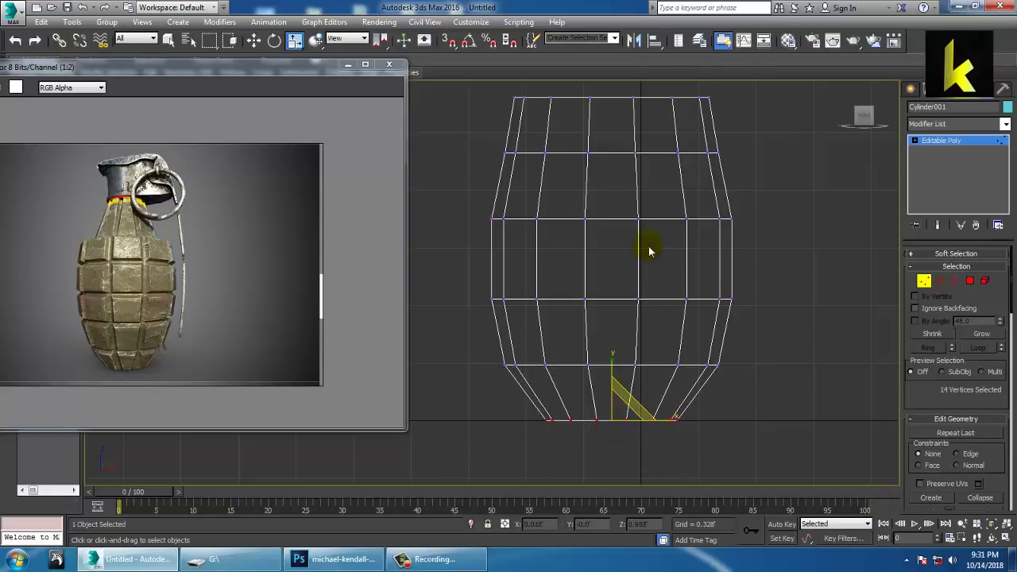
middle_click_drag(650, 248, 656, 363)
left_click_drag(825, 256, 825, 256)
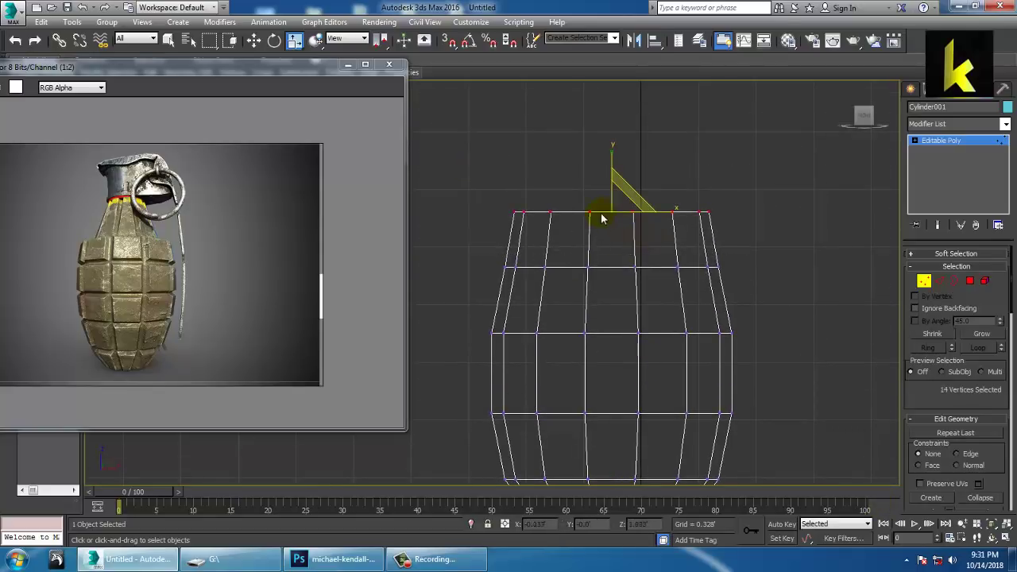
left_click_drag(617, 218, 636, 240)
Refine the barrel profile by scaling the two middle vertex rows slightly inward and adjusting the rows next to both ends.
middle_click_drag(748, 291, 752, 202)
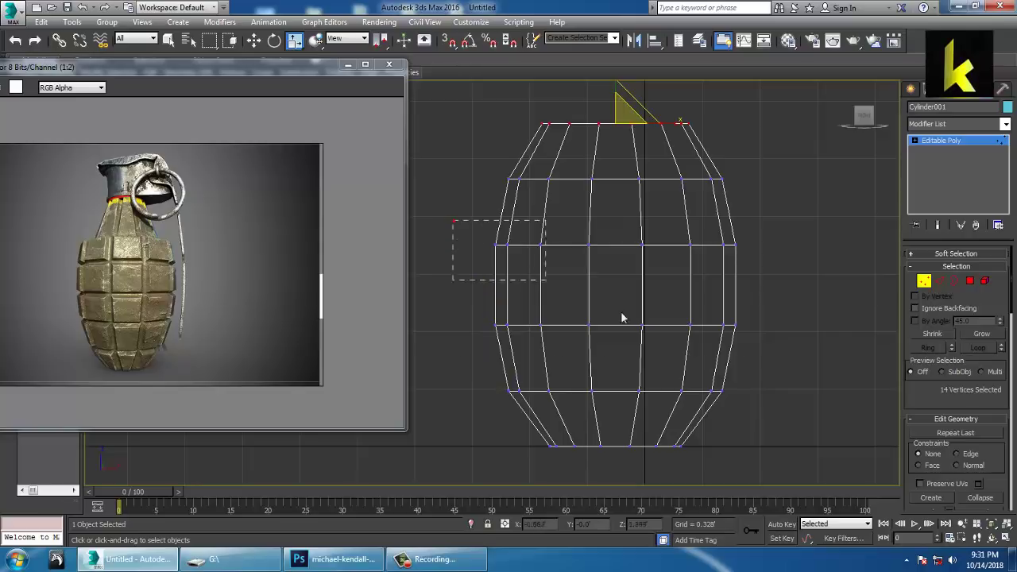
left_click_drag(527, 275, 770, 344)
left_click_drag(621, 283, 617, 286)
left_click_drag(778, 403, 775, 403)
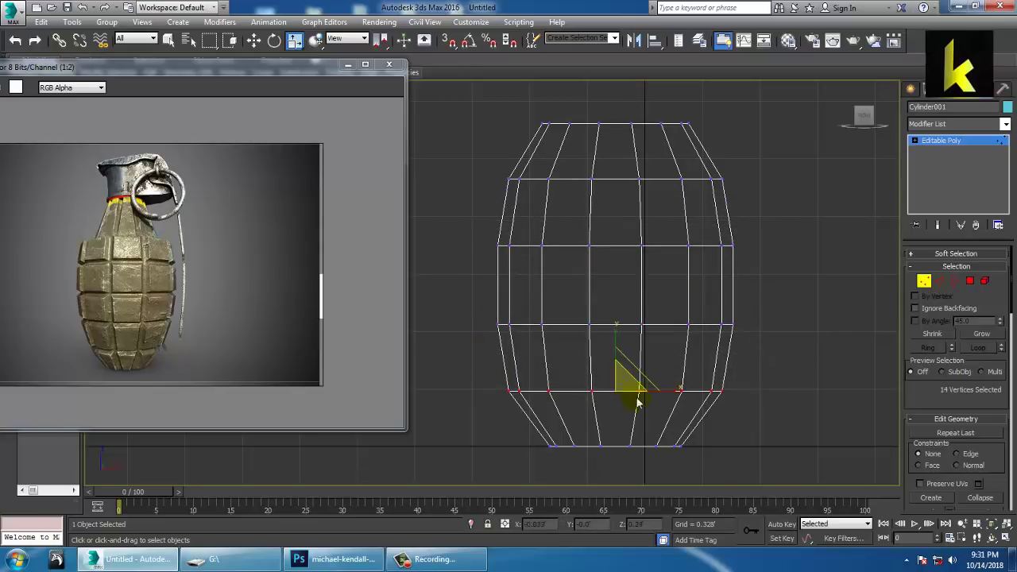
left_click_drag(631, 395, 636, 400)
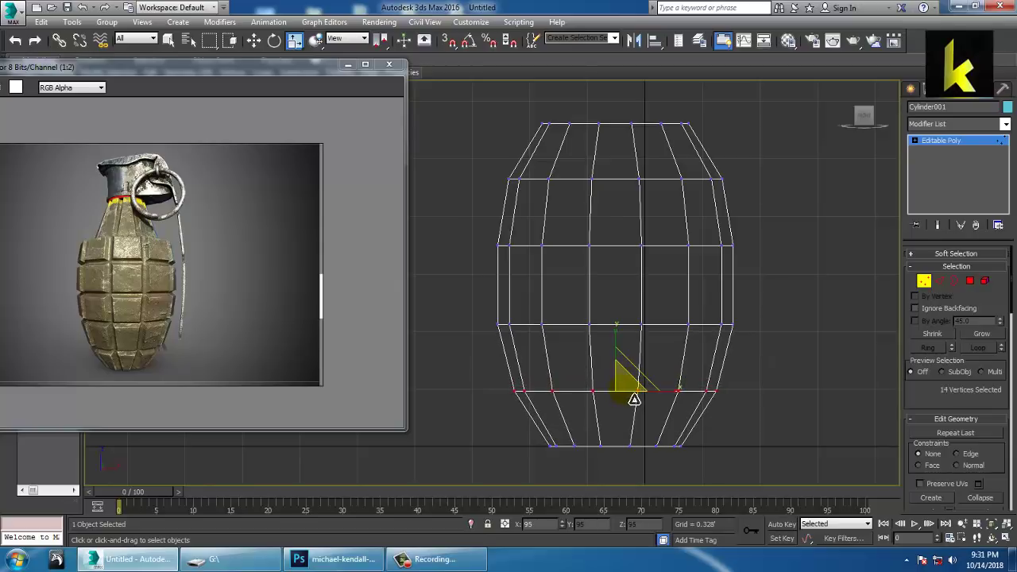
left_click_drag(828, 218, 827, 218)
left_click_drag(625, 182, 622, 185)
key("w")
Select all side polygons of the grenade body, leaving out the top and bottom caps.
key("alt+w")
middle_click(863, 355)
key("alt+w")
middle_click_drag(783, 358, 713, 328, "alt")
key("alt+w")
middle_click_drag(754, 203, 737, 216)
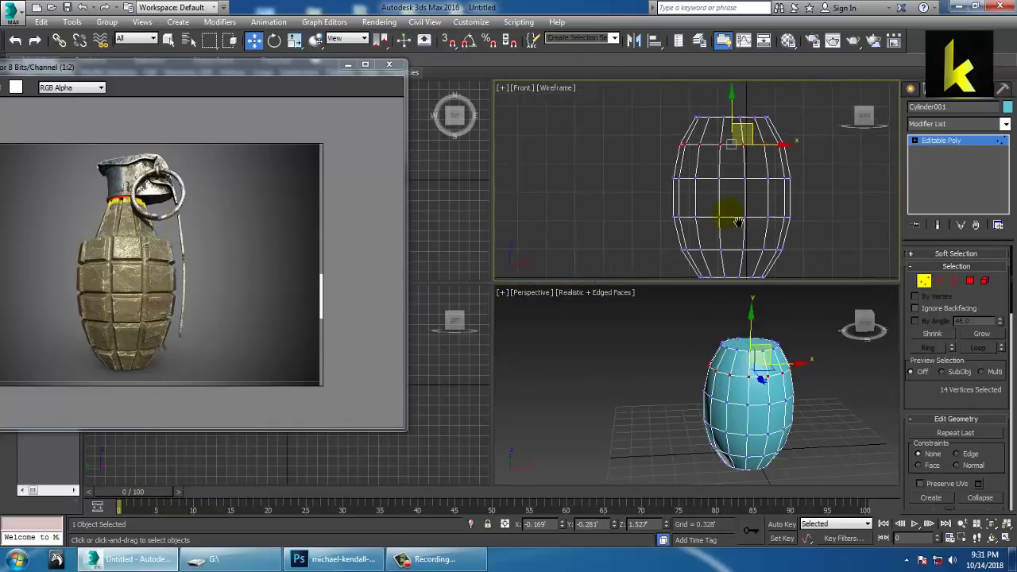
key("alt+w")
scroll(690, 231, "up", 2)
middle_click_drag(688, 244, 703, 258)
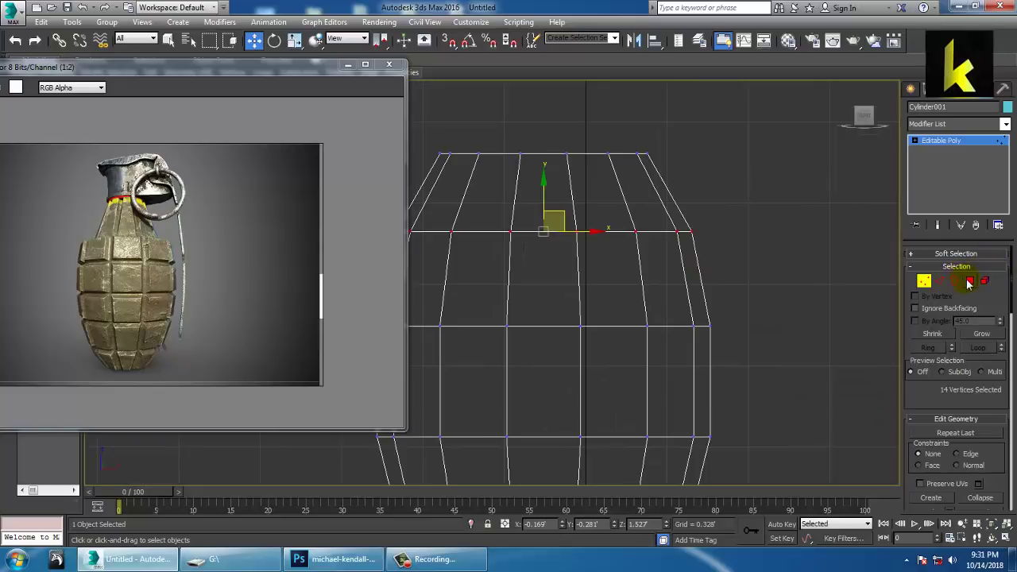
left_click(968, 282)
scroll(673, 313, "down", 2)
middle_click_drag(674, 316, 727, 255)
left_click_drag(471, 169, 830, 386)
left_click_drag(845, 424, 846, 430)
Inset the selected side polygons individually with the By Polygon type, adjusting the inset amount to form the grooves.
key("alt+w")
middle_click_drag(766, 405, 702, 379)
key("alt+w")
middle_click_drag(463, 225, 612, 311, "alt")
middle_click_drag(612, 310, 679, 329, "alt")
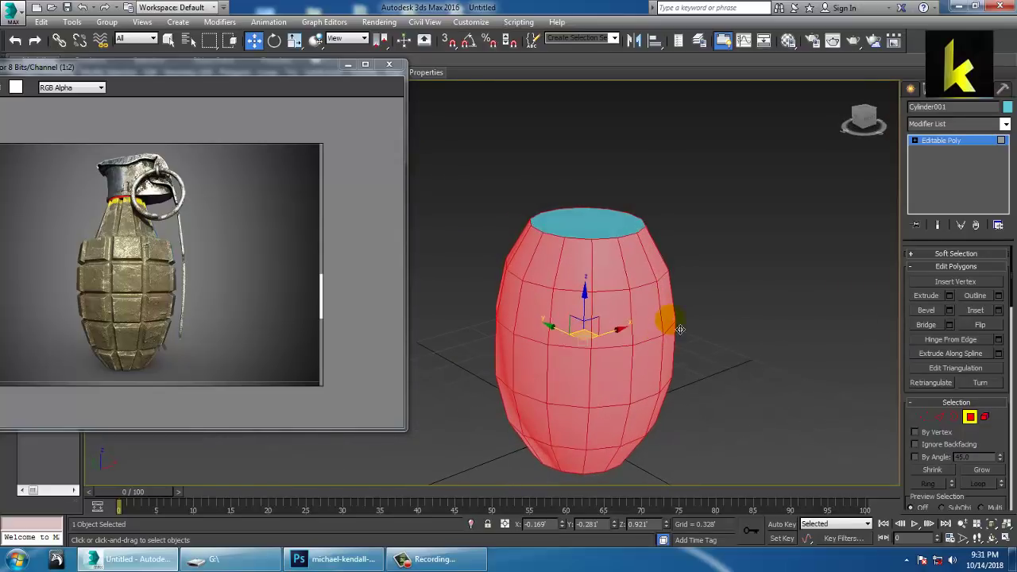
left_click(1000, 311)
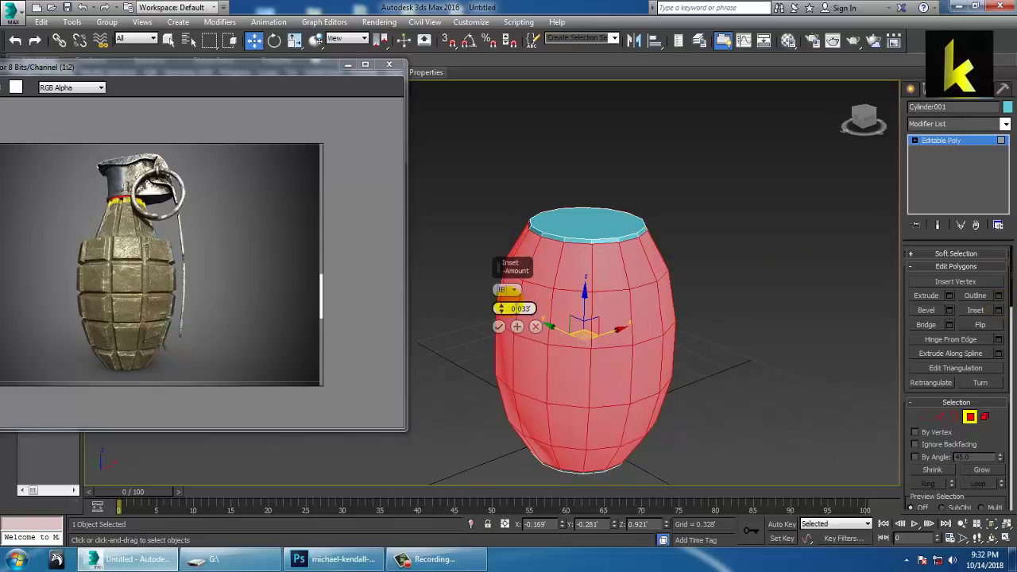
left_click(515, 291)
left_click(544, 311)
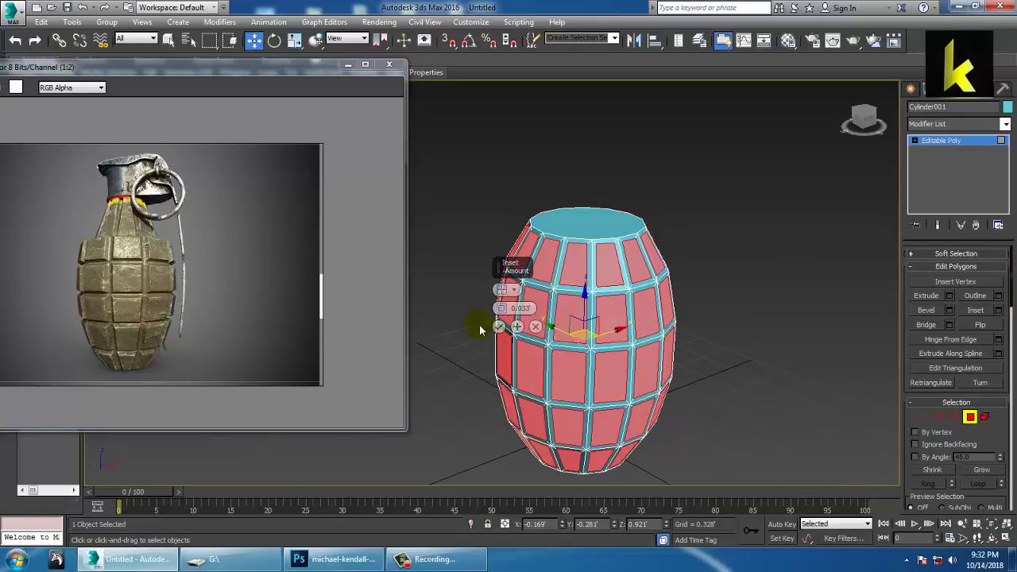
scroll(716, 266, "up", 3)
middle_click_drag(679, 267, 727, 254)
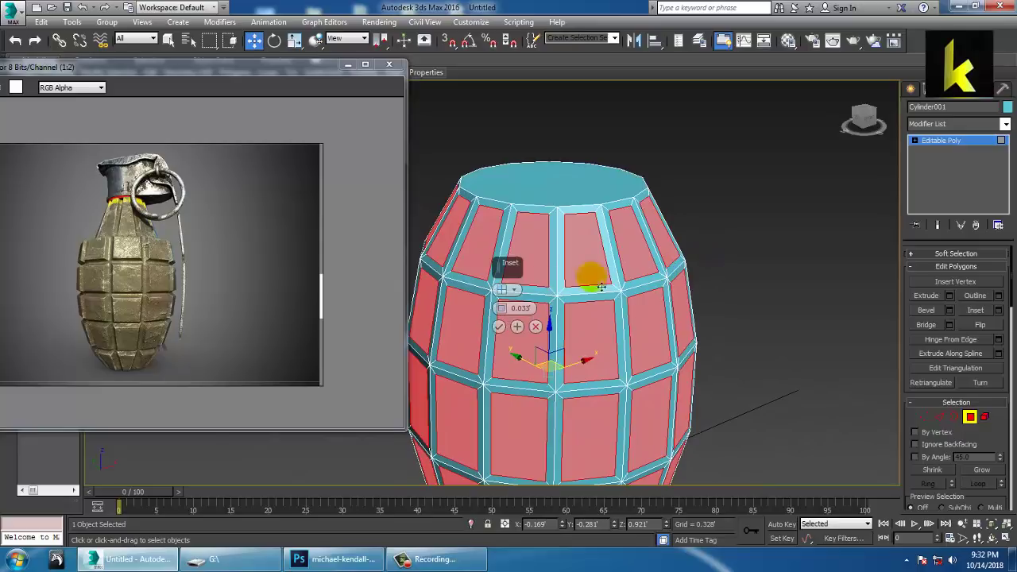
left_click(519, 290)
left_click(499, 311)
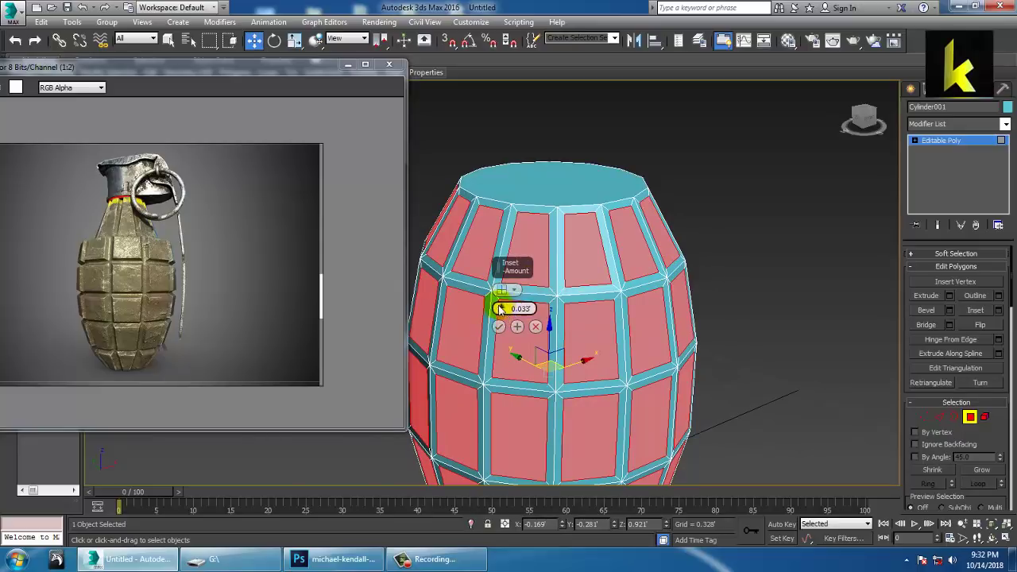
left_click_drag(501, 308, 503, 313)
left_click(500, 326)
Bevel the inset side polygons By Polygon with a height of 0.03' and an outline of -0.008' to raise the grenade's segments.
middle_click_drag(796, 267, 701, 280, "alt")
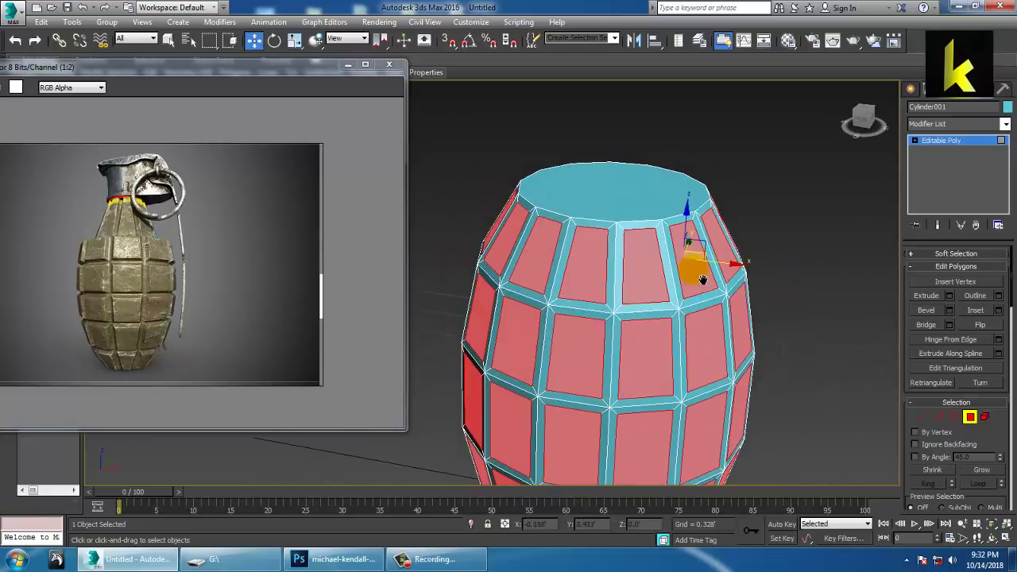
left_click(951, 311)
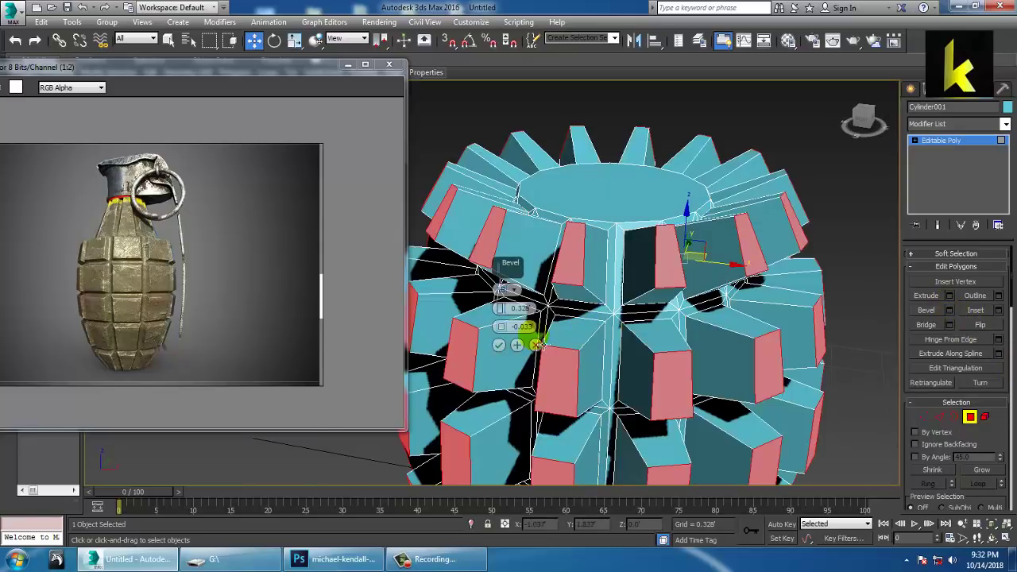
left_click(515, 291)
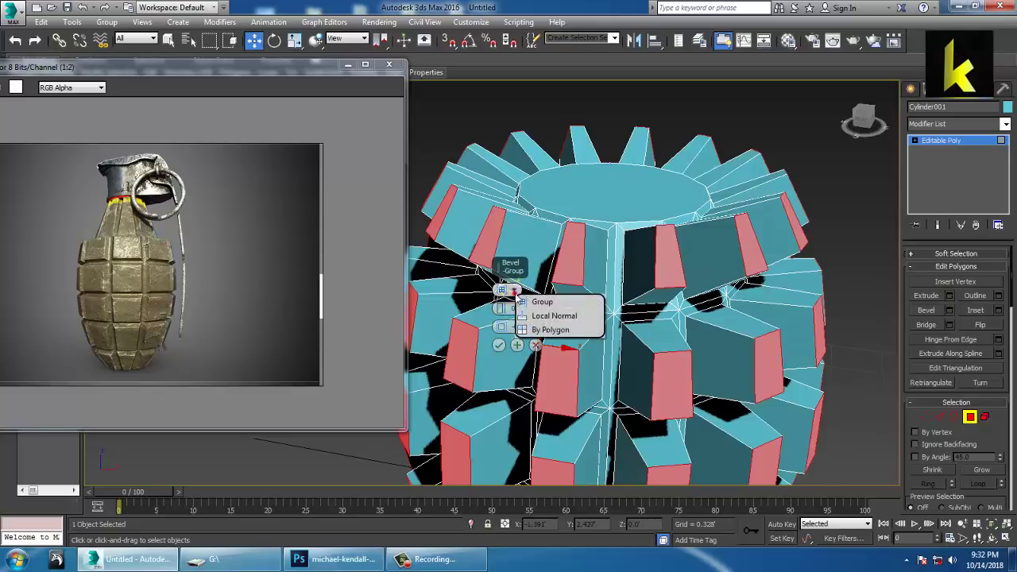
left_click(534, 303)
left_click(515, 291)
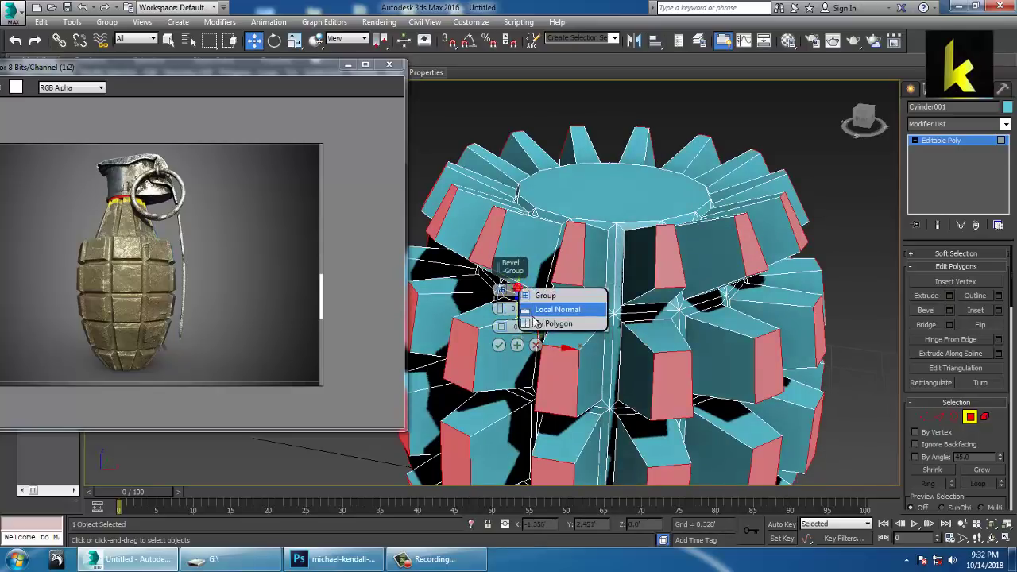
left_click(532, 320)
left_click_drag(503, 315, 517, 350)
left_click_drag(503, 309, 504, 329)
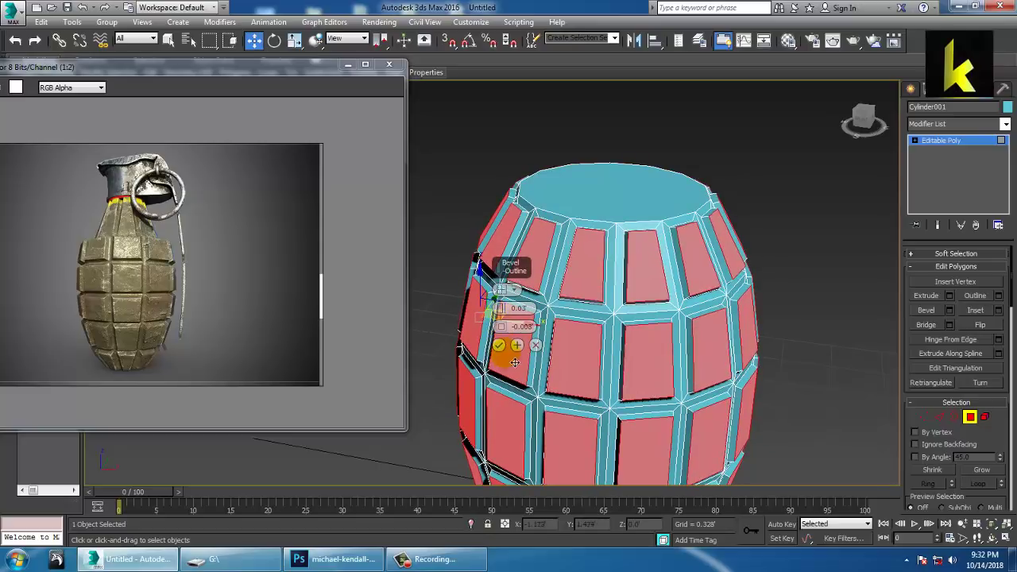
left_click(500, 347)
left_click(797, 316)
Select the top cap polygon of the grenade body and inset it slightly.
scroll(801, 339, "down", 3)
middle_click_drag(801, 340, 716, 291, "alt")
middle_click_drag(677, 232, 685, 266, "alt")
left_click(631, 201)
middle_click_drag(761, 274, 782, 305, "alt")
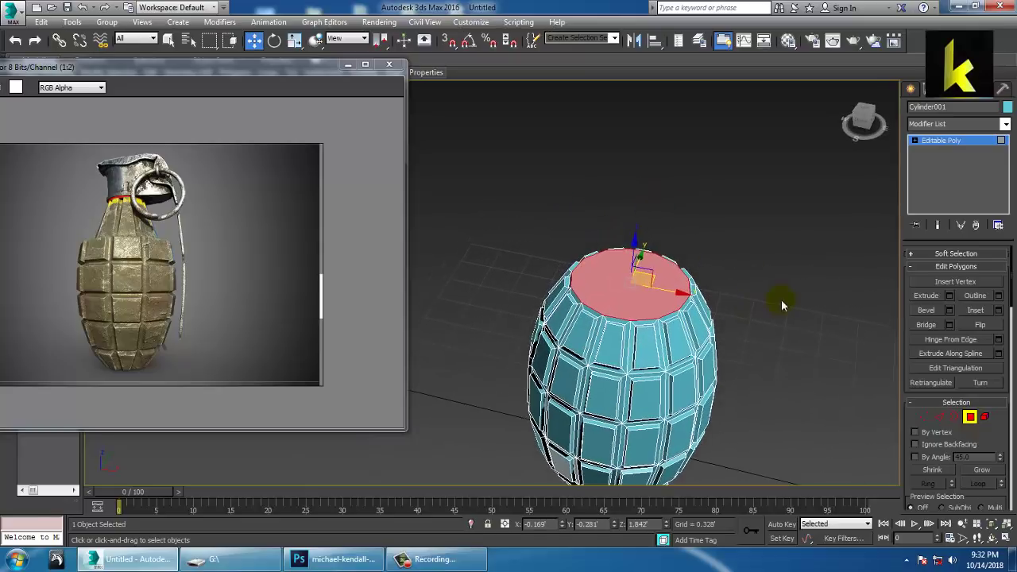
left_click(999, 311)
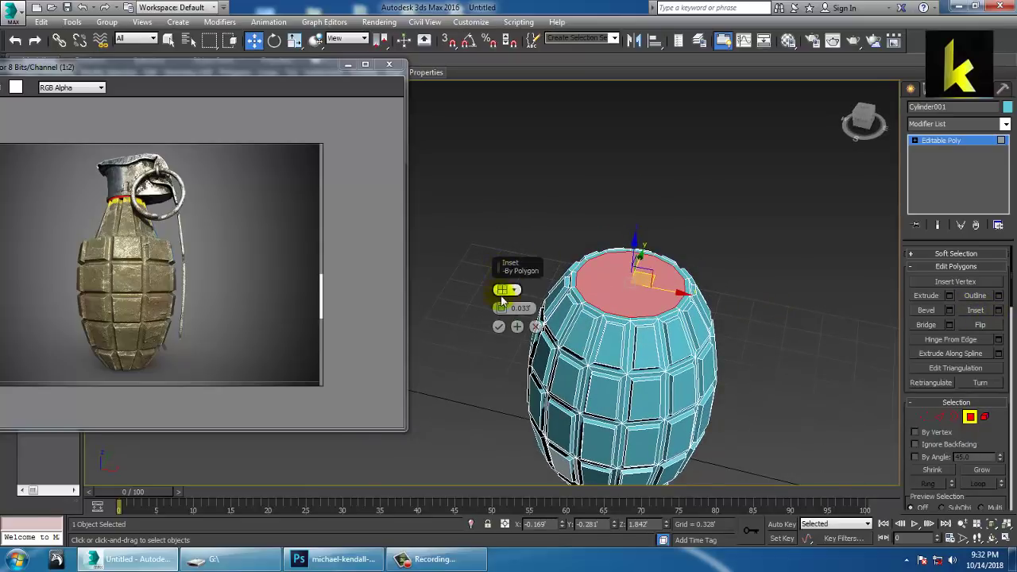
left_click_drag(502, 310, 502, 310)
left_click(500, 327)
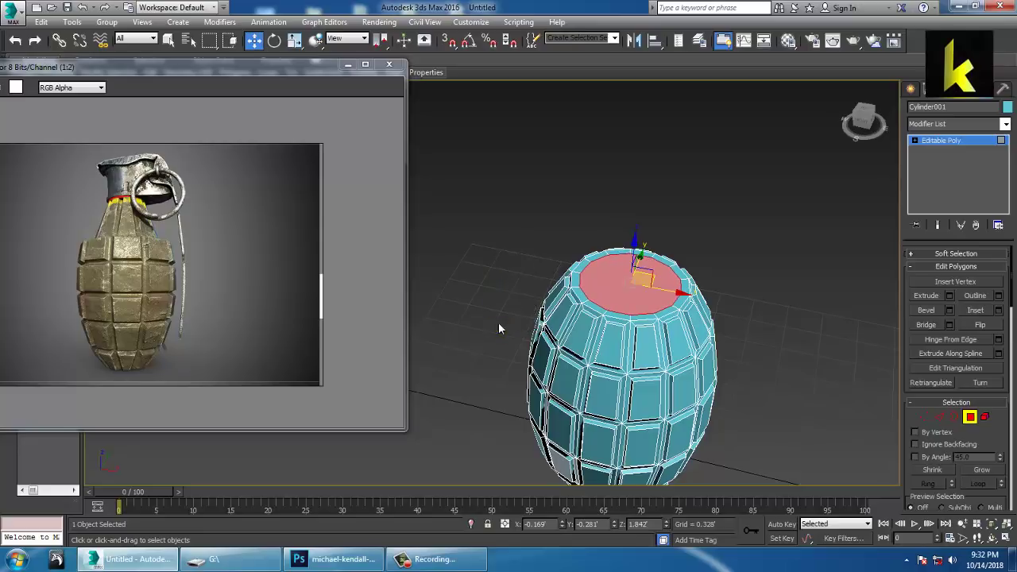
Bevel the top polygon 0.582' high with a -0.123' outline to form the tapered neck, and raise its top face slightly.
left_click(949, 311)
middle_click_drag(646, 219, 648, 208, "alt")
middle_click_drag(582, 278, 593, 249, "alt")
left_click_drag(500, 308, 510, 353)
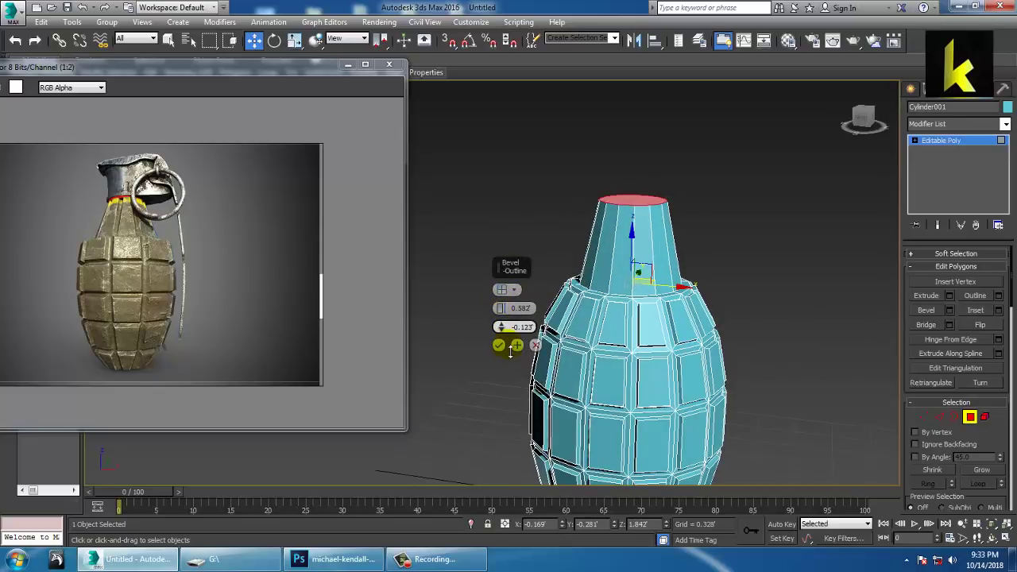
middle_click_drag(721, 279, 724, 260, "alt")
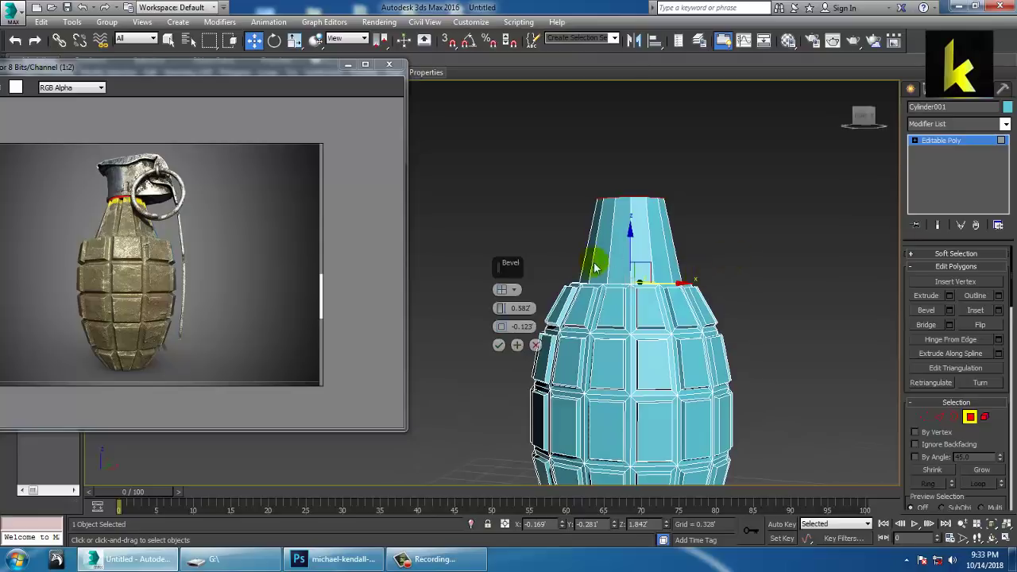
left_click(499, 345)
middle_click_drag(706, 209, 666, 240, "alt")
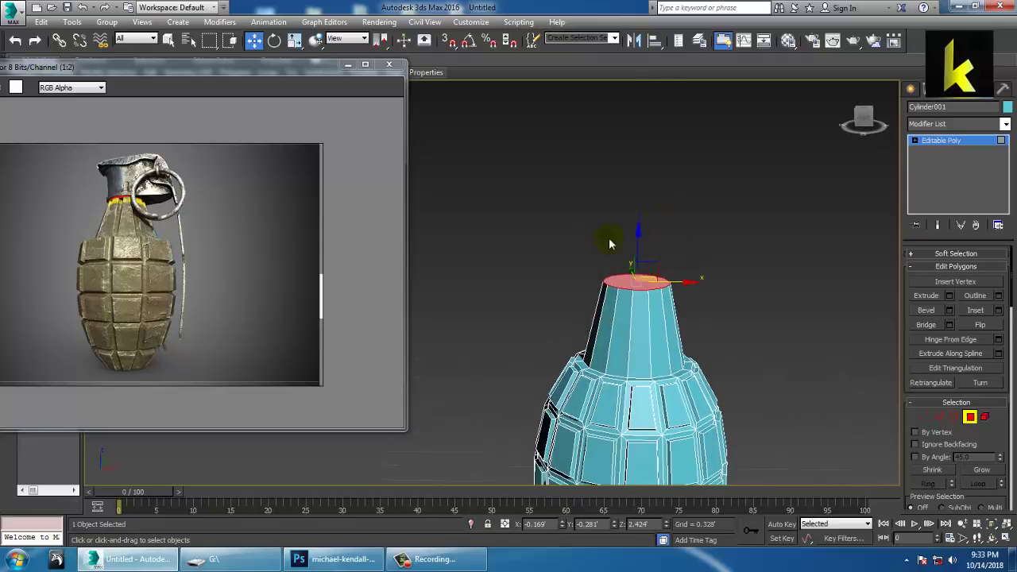
left_click_drag(643, 250, 647, 245)
Select all side polygons around the neck, leaving out its top cap.
middle_click_drag(649, 274, 661, 290, "alt")
scroll(652, 282, "up", 3)
left_click(616, 351)
left_click(647, 362, "ctrl")
middle_click_drag(672, 363, 722, 359, "alt")
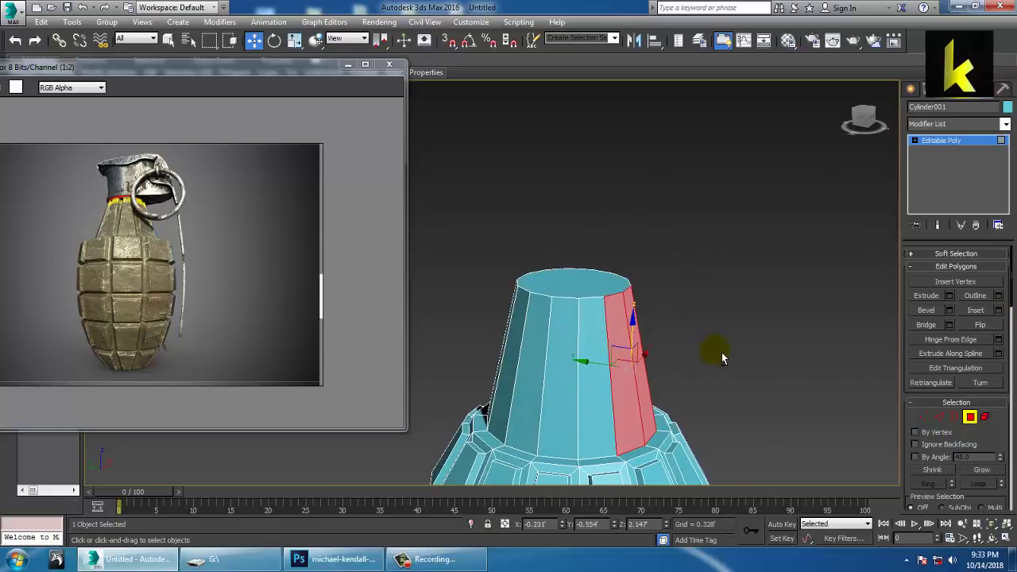
middle_click_drag(600, 374, 606, 321, "alt")
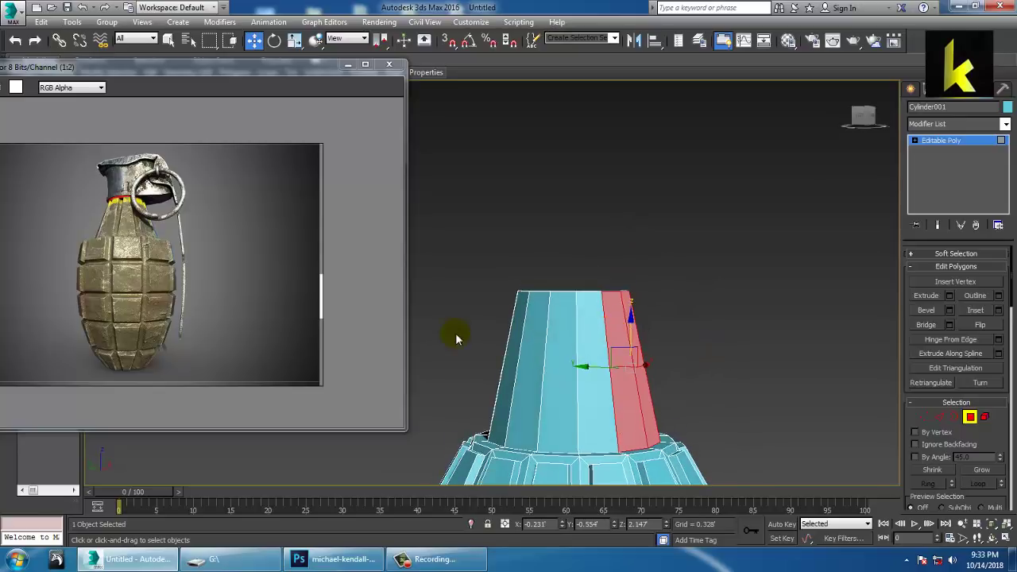
left_click_drag(455, 333, 778, 367)
middle_click_drag(779, 367, 749, 378, "alt")
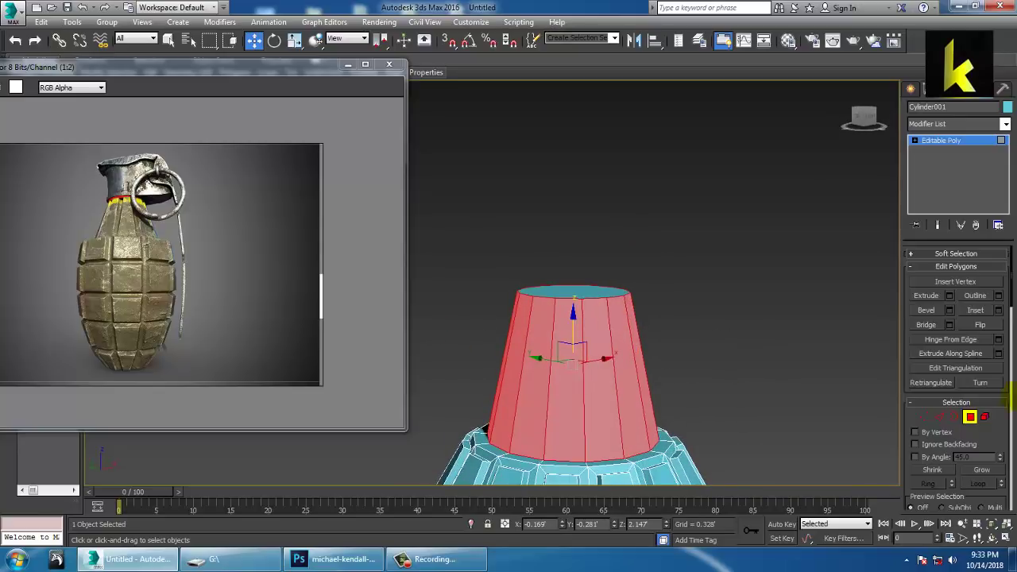
Inset the neck's side polygons individually by 0.016'.
left_click(1001, 311)
middle_click_drag(633, 292, 701, 240, "alt")
scroll(636, 319, "up", 4)
left_click_drag(504, 308, 508, 316)
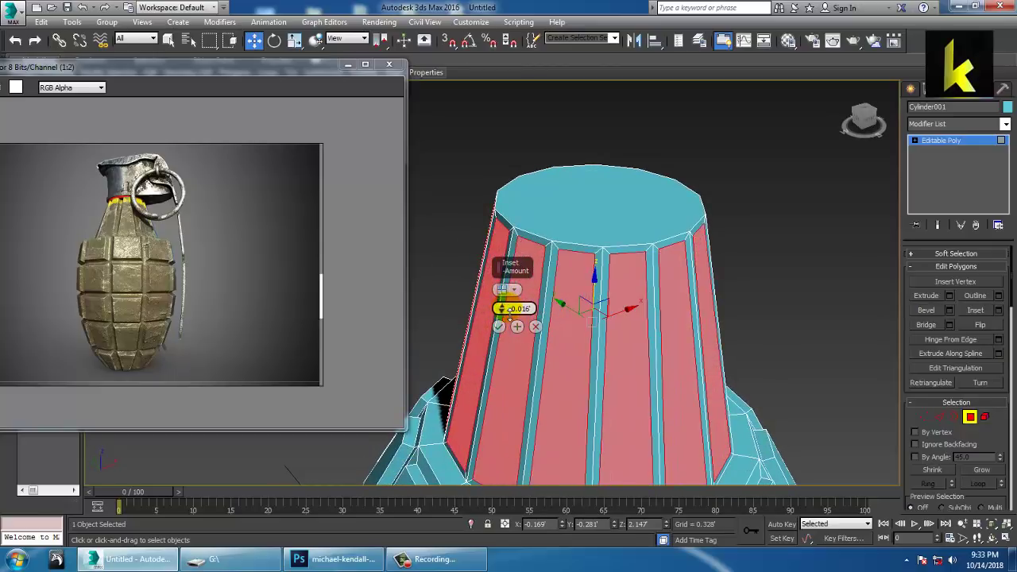
left_click(502, 324)
Bevel the neck's inset polygons with a height of 0.013' and an outline of -0.013' to form raised ribs.
middle_click_drag(724, 306, 770, 285, "alt")
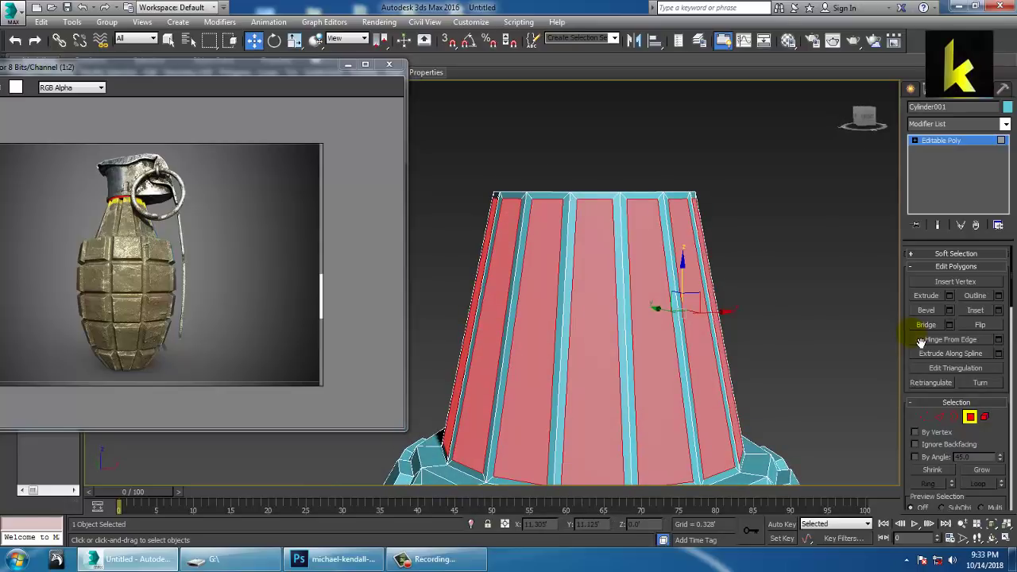
left_click(951, 311)
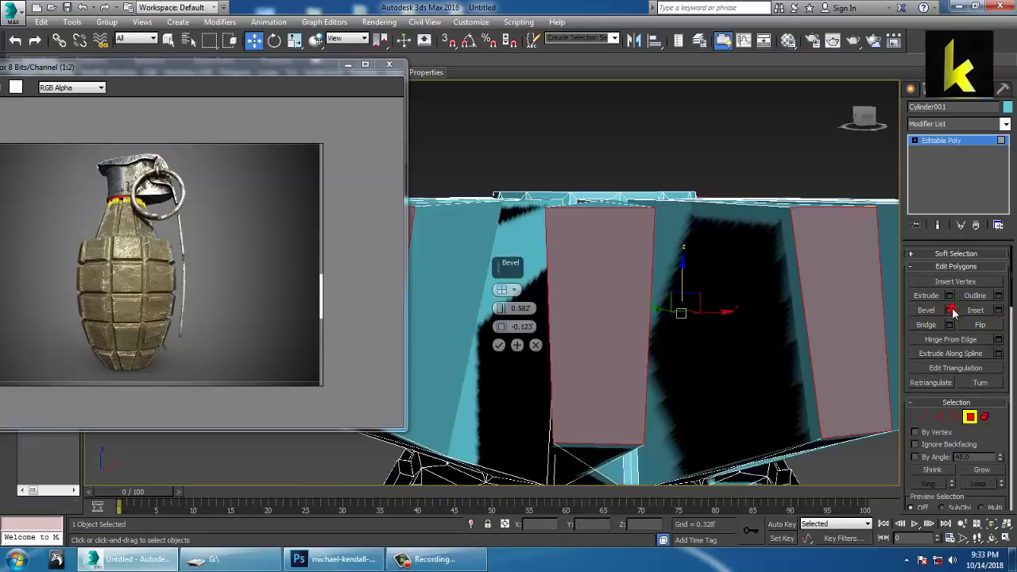
middle_click_drag(578, 260, 596, 313, "alt")
left_click_drag(503, 309, 518, 354)
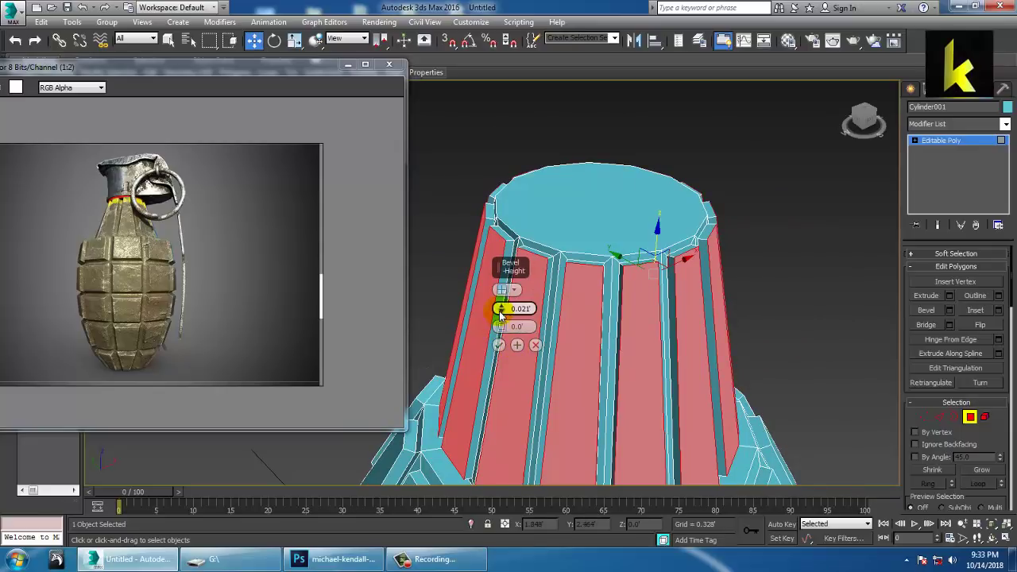
left_click_drag(503, 318, 504, 338)
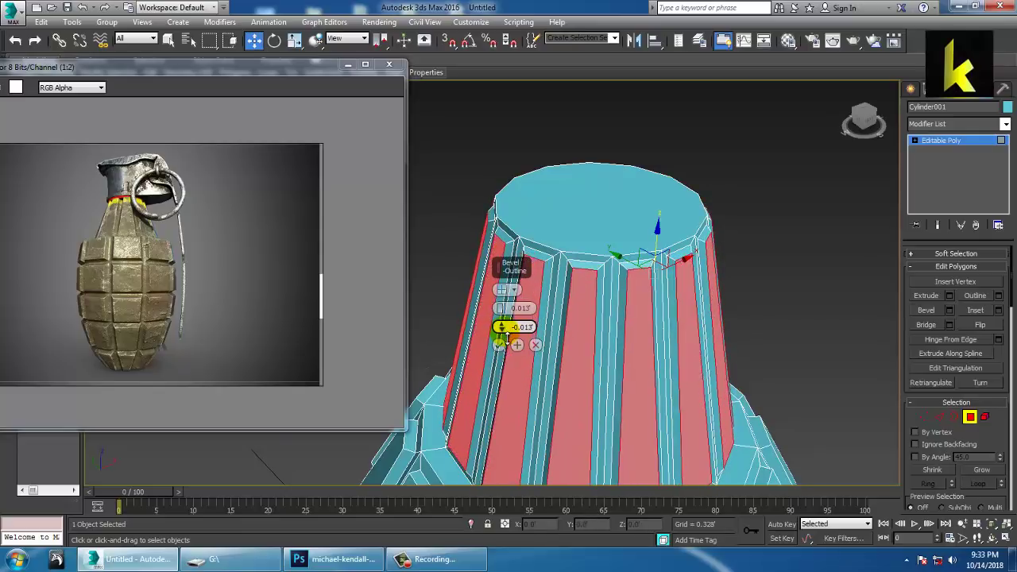
left_click(498, 345)
left_click(744, 291)
Extrude the neck's top polygon twice by 0.014' to add two thin rings.
middle_click_drag(745, 291, 702, 297, "alt")
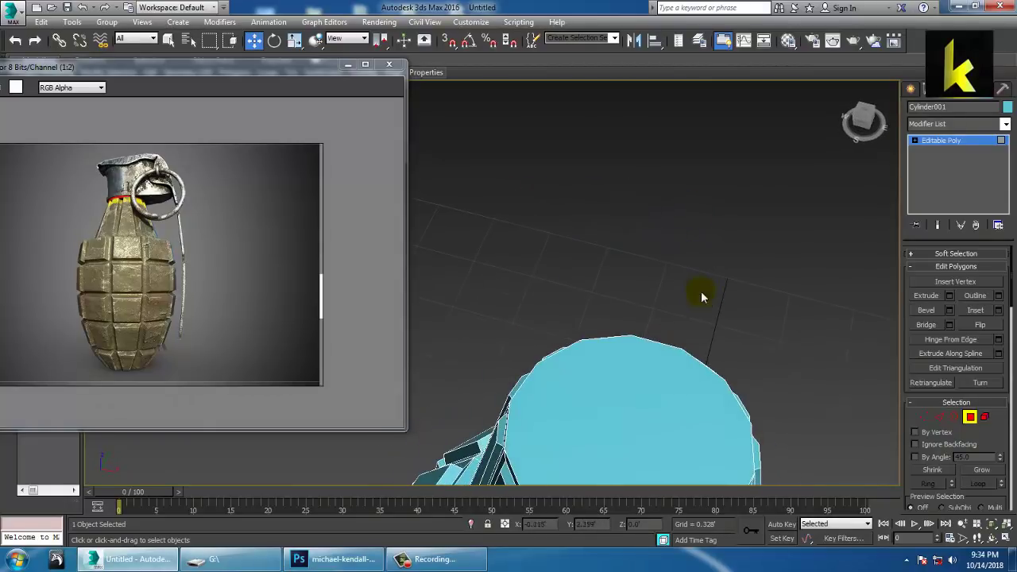
middle_click_drag(710, 335, 725, 254)
left_click(647, 291)
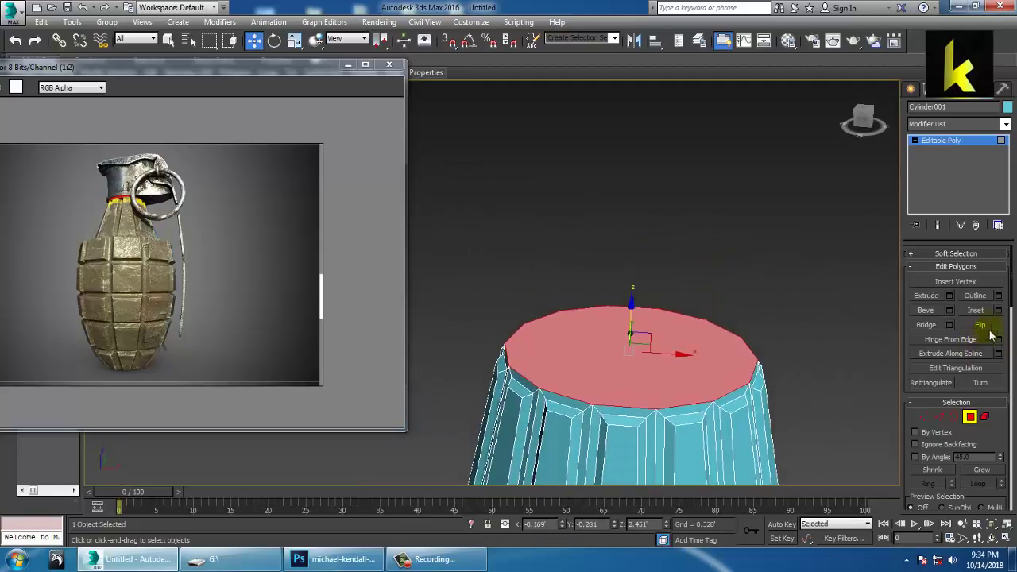
left_click(952, 297)
left_click_drag(502, 308, 509, 361)
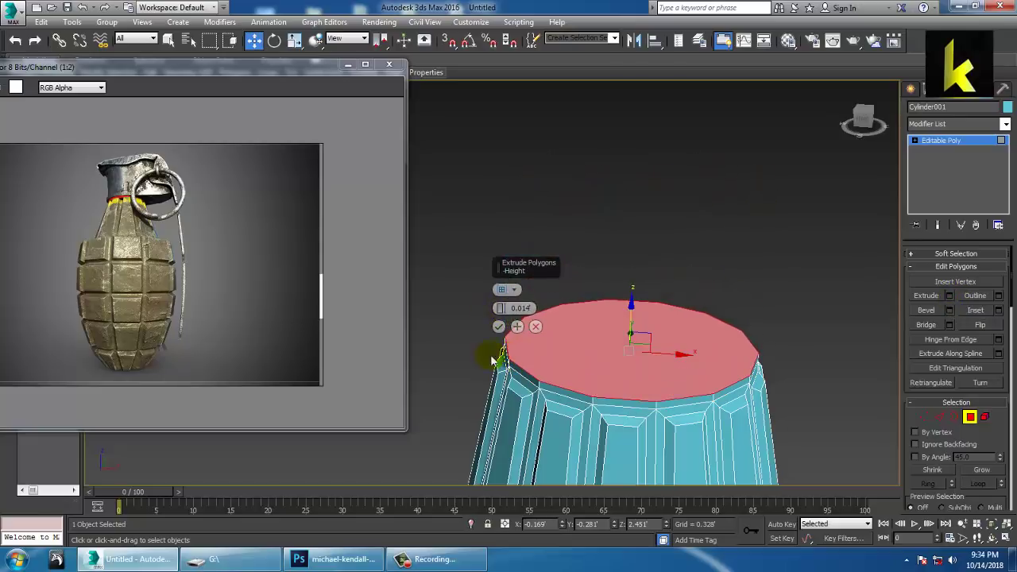
left_click(517, 327)
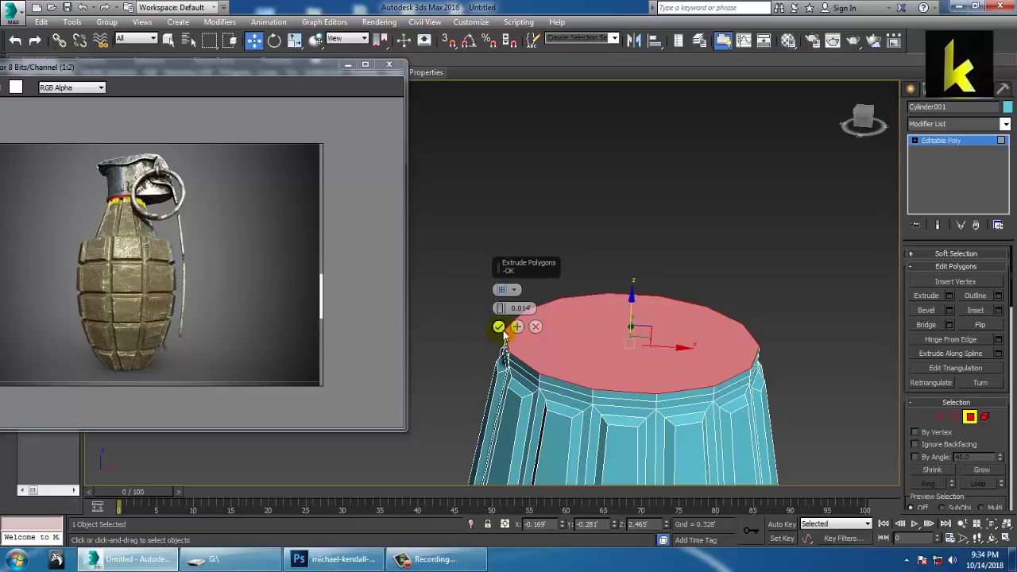
left_click(499, 327)
Select three adjacent side polygons on the uppermost thin ring of the neck.
middle_click_drag(763, 349, 660, 345, "alt")
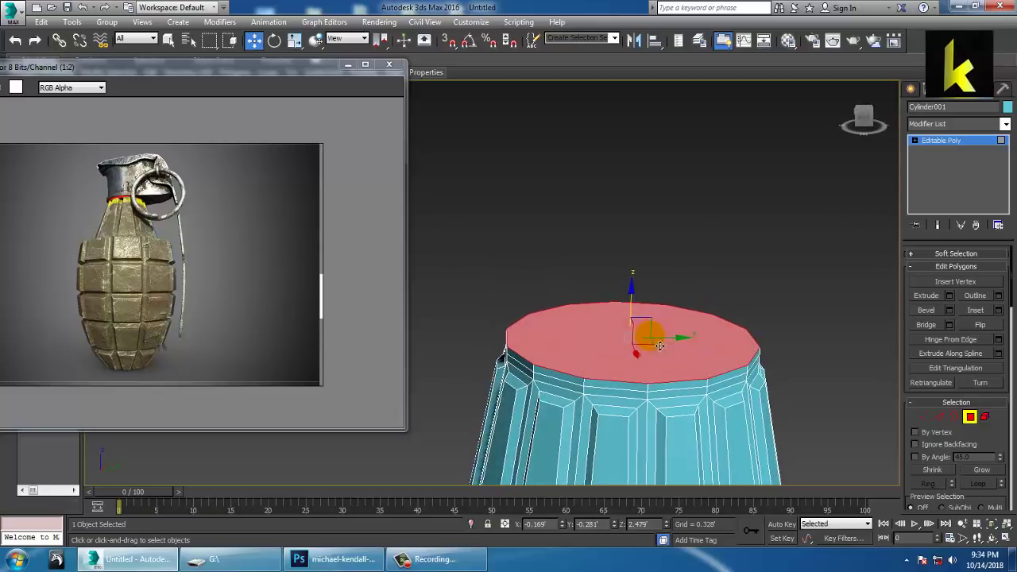
middle_click_drag(707, 389, 703, 365, "alt")
middle_click_drag(703, 373, 673, 311)
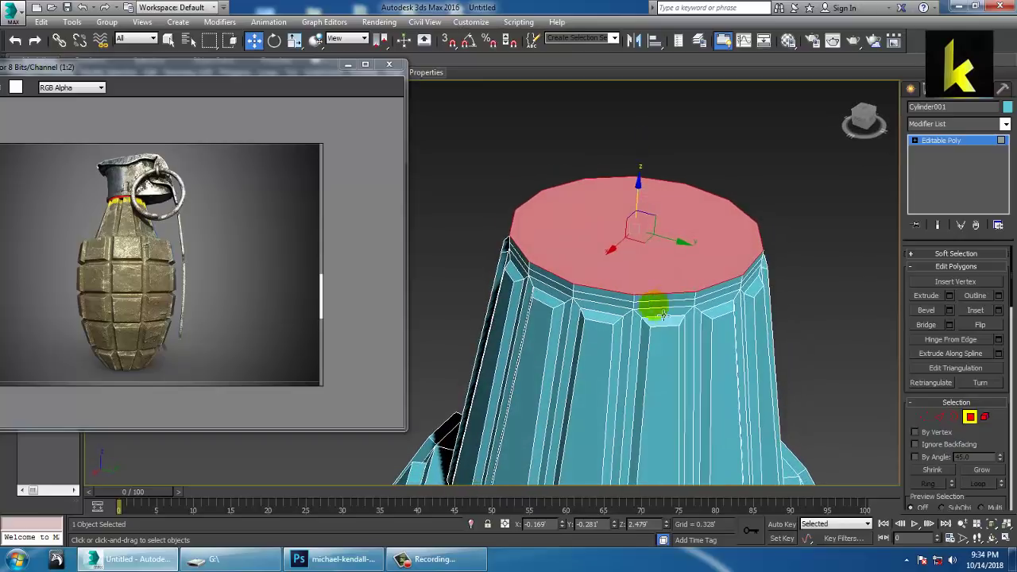
left_click(609, 295)
left_click(664, 299, "ctrl")
left_click(716, 292, "ctrl")
left_click(560, 282, "ctrl")
scroll(598, 280, "down", 5)
middle_click_drag(690, 295, 596, 284, "alt")
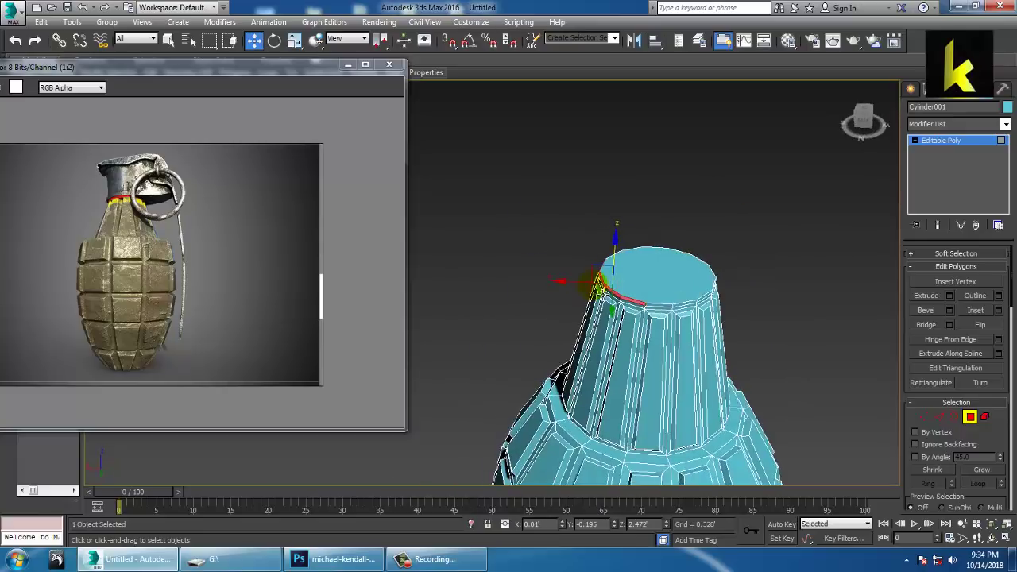
scroll(674, 307, "up", 5)
middle_click_drag(684, 306, 744, 309, "alt")
left_click(483, 240, "alt")
middle_click_drag(693, 286, 696, 284, "alt")
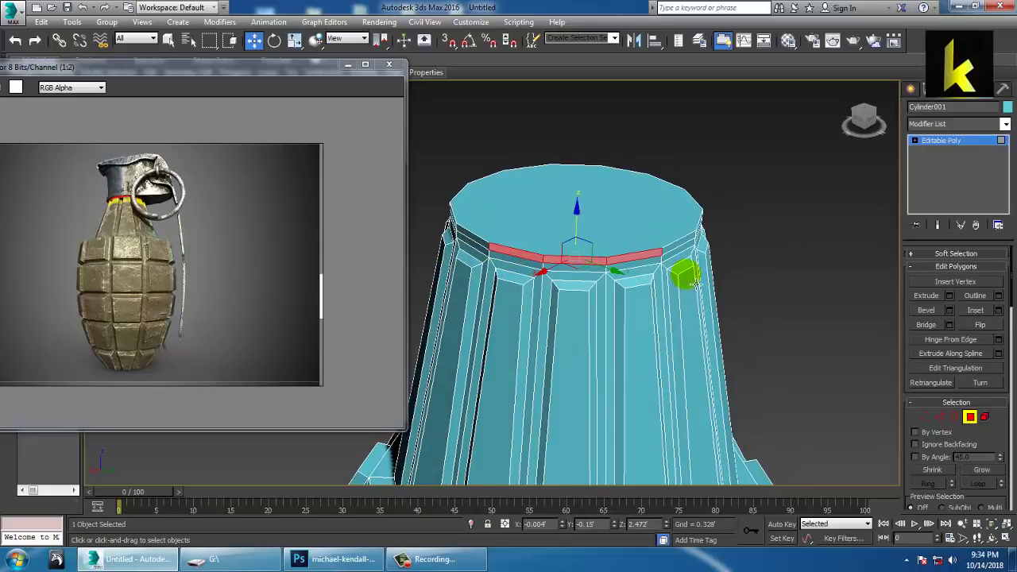
Extrude the three selected ring polygons outward to form a tab at the neck's upper rim.
left_click(951, 296)
middle_click_drag(624, 286, 715, 252, "alt")
left_click_drag(502, 312, 518, 294)
left_click(500, 327)
Try scaling the end faces of the extruded tab to straighten them from another viewport.
middle_click_drag(708, 275, 704, 318, "alt")
key("r")
key("alt+w")
middle_click_drag(486, 213, 461, 229)
key("z")
scroll(461, 231, "down", 3)
key("alt+w")
scroll(516, 240, "down", 6)
scroll(616, 254, "up", 2)
left_click_drag(590, 259, 570, 259)
key("w")
key("alt+w")
middle_click(818, 381)
middle_click_drag(818, 381, 610, 286)
key("alt+2")
key("alt+w")
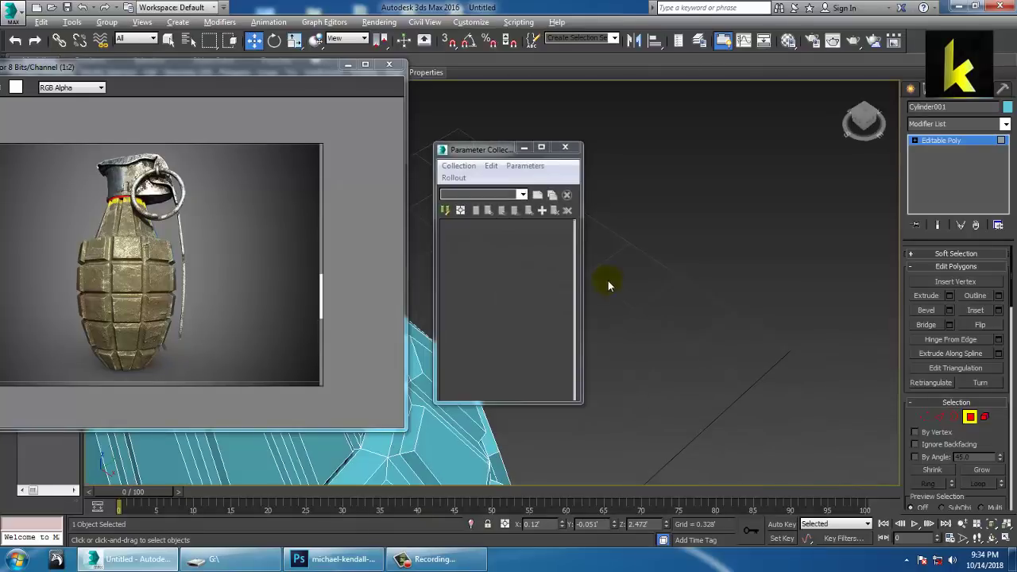
left_click(526, 149)
Switch the Scale tool to the Local coordinate system and flatten the tab's end faces by scaling them along their local Z axis.
scroll(708, 279, "down", 5)
mouse_move(706, 282)
middle_mouse_down("alt")
mouse_move(676, 325)
mouse_move(654, 315)
mouse_move(658, 343)
mouse_move(657, 312)
mouse_move(689, 277)
middle_mouse_up("alt")
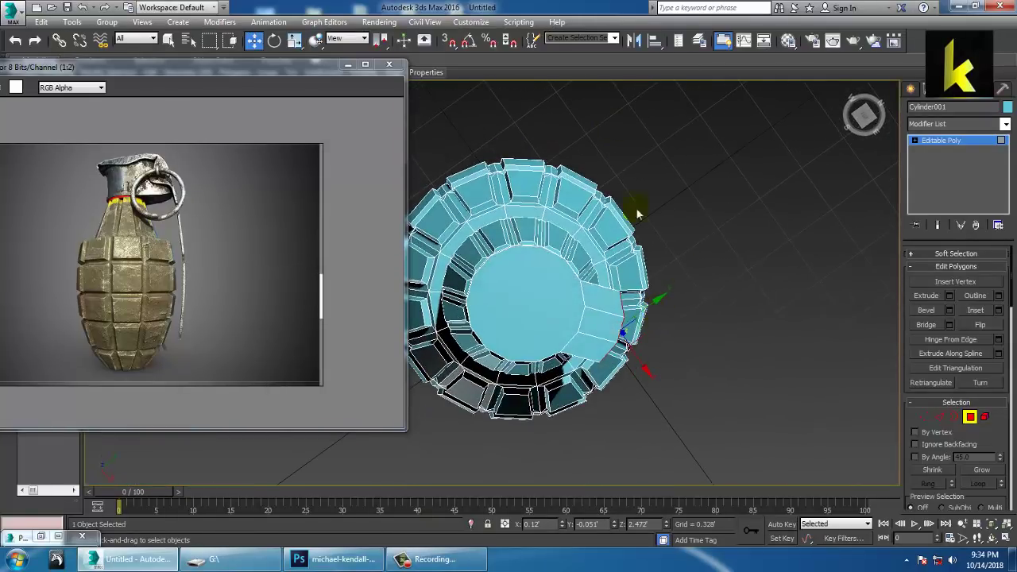
left_click(347, 38)
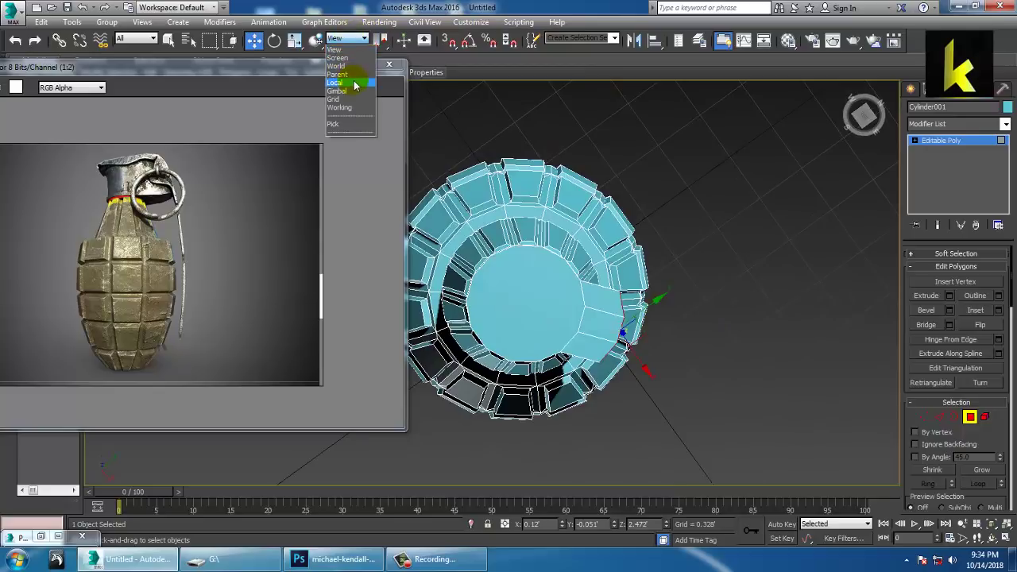
left_click(356, 84)
key("r")
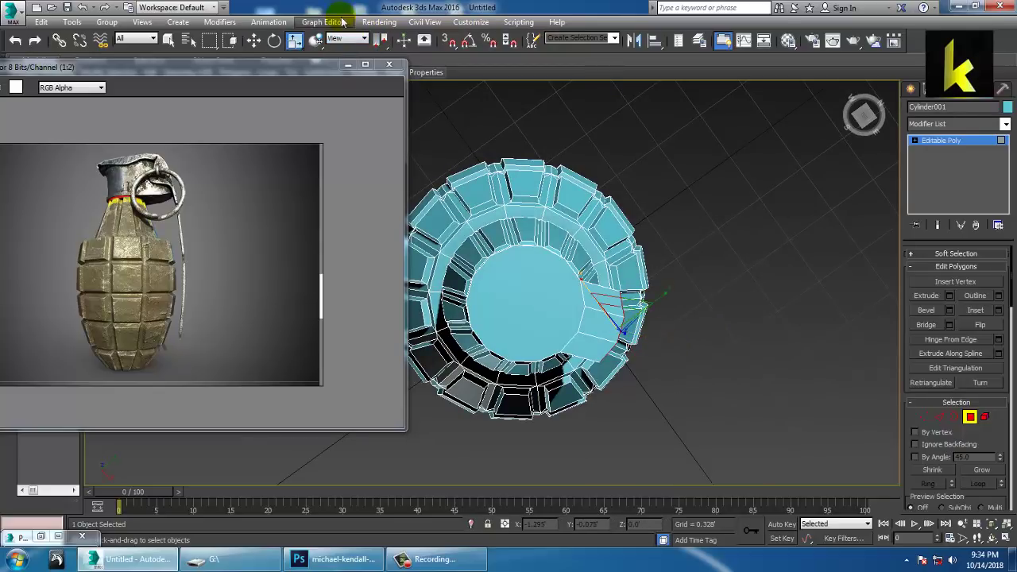
left_click(355, 41)
left_click(352, 84)
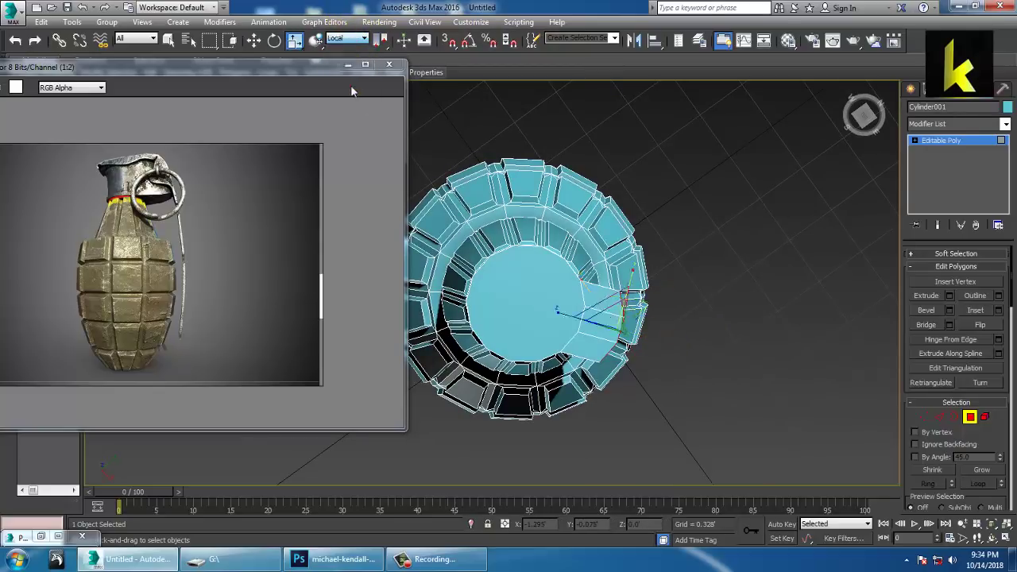
left_click_drag(557, 312, 170, 18)
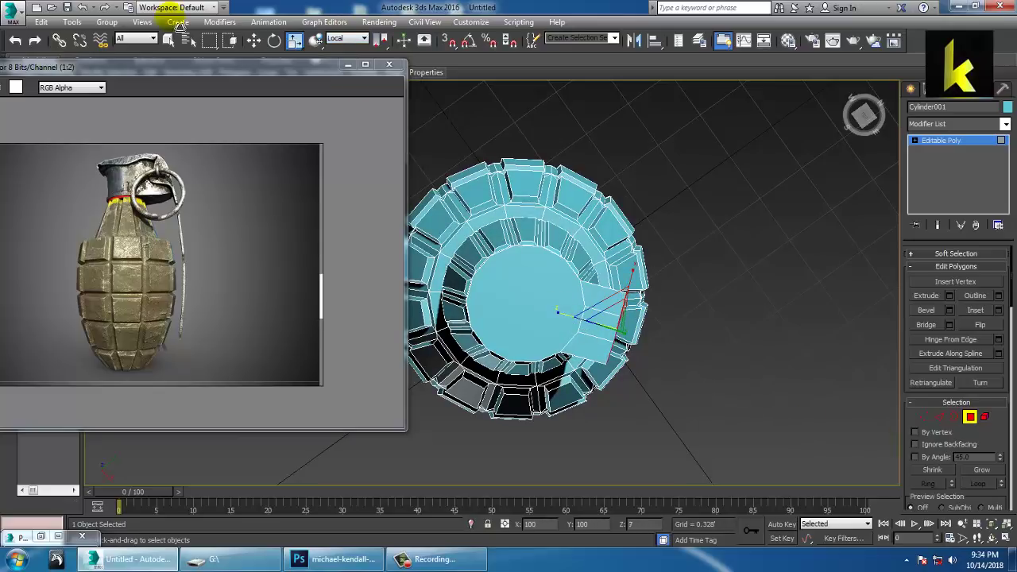
left_click_drag(144, 565, 548, 342)
Set the Scale tool's reference coordinate system back to View and switch to the Move tool.
middle_click_drag(616, 370, 588, 294, "alt")
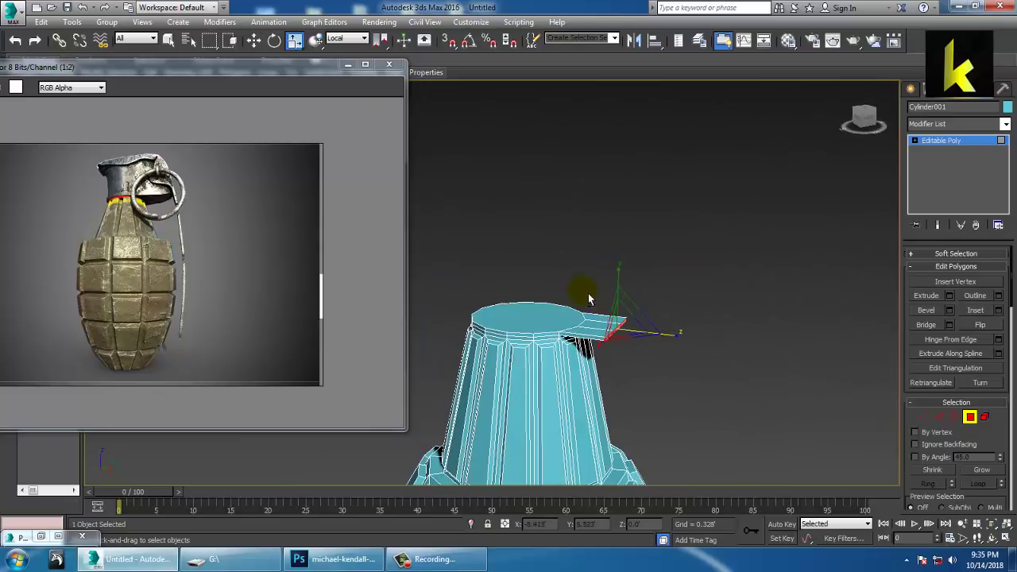
left_click(348, 39)
left_click(346, 47)
mouse_move(678, 317)
middle_mouse_down("alt")
mouse_move(678, 325)
mouse_move(619, 327)
mouse_move(666, 310)
middle_mouse_up("alt")
key("w")
mouse_move(645, 311)
middle_mouse_down("alt")
mouse_move(636, 325)
mouse_move(648, 329)
middle_mouse_up("alt")
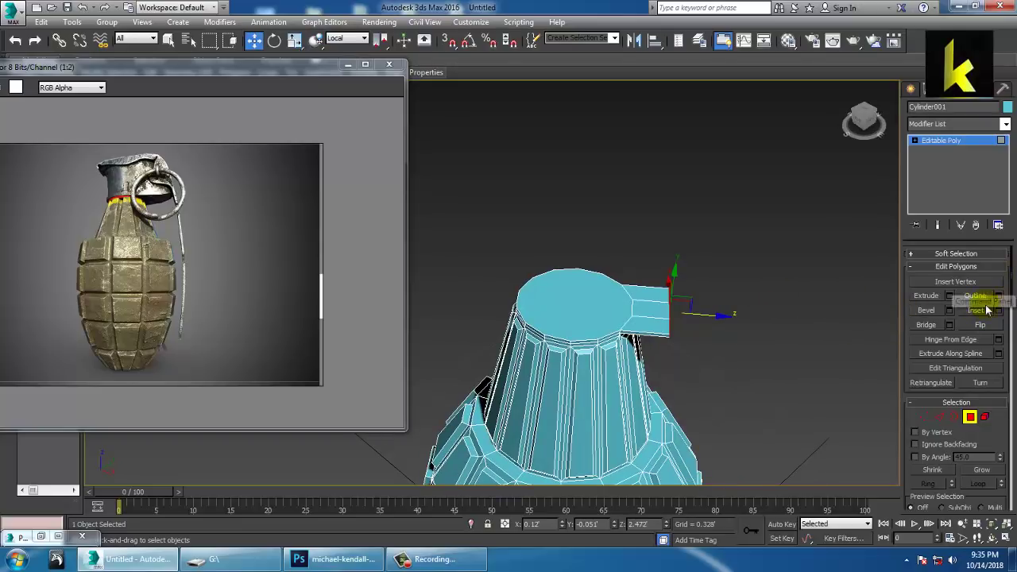
Select the neck's top cap polygon together with the three top polygons of the tab.
left_click(562, 311)
middle_click_drag(649, 316, 671, 349, "alt")
scroll(670, 350, "up", 4)
left_click(606, 345, "ctrl")
left_click(639, 288, "ctrl")
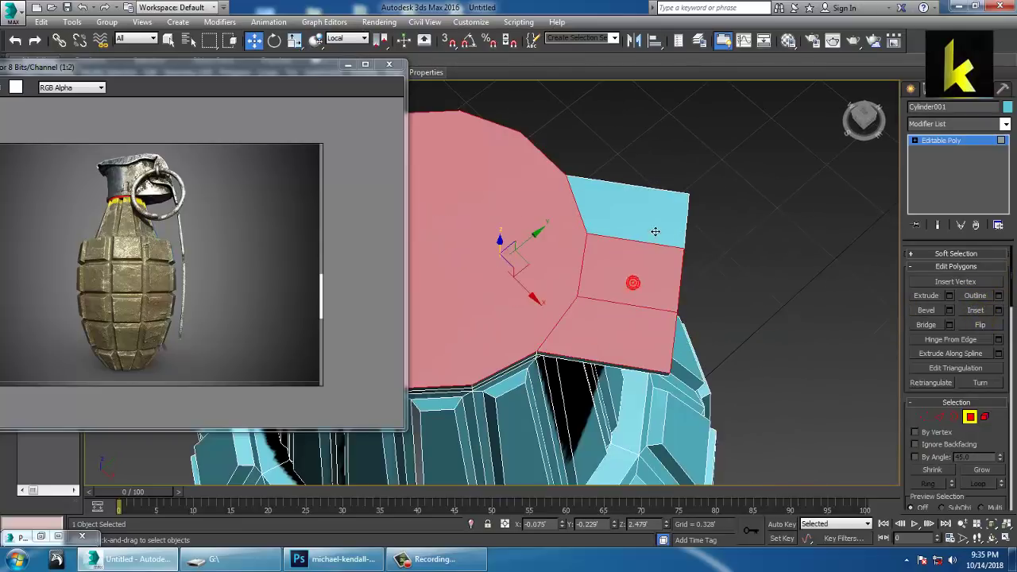
left_click(656, 231, "ctrl")
scroll(656, 232, "down", 4)
middle_click_drag(655, 231, 739, 315, "alt")
scroll(709, 278, "up", 3)
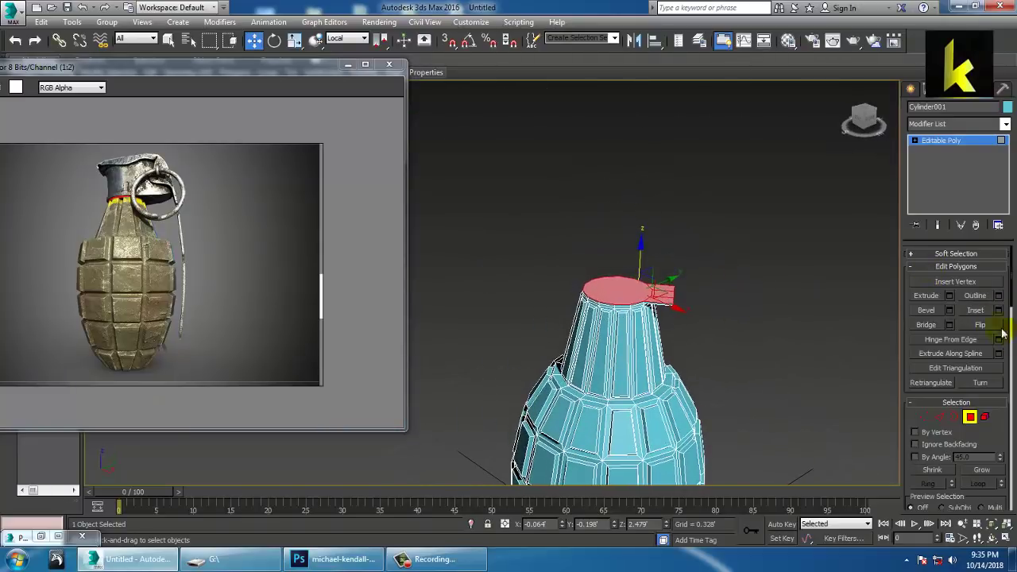
Extrude the selected cap and tab polygons upward by 0.328' to form the grenade's head.
left_click(951, 296)
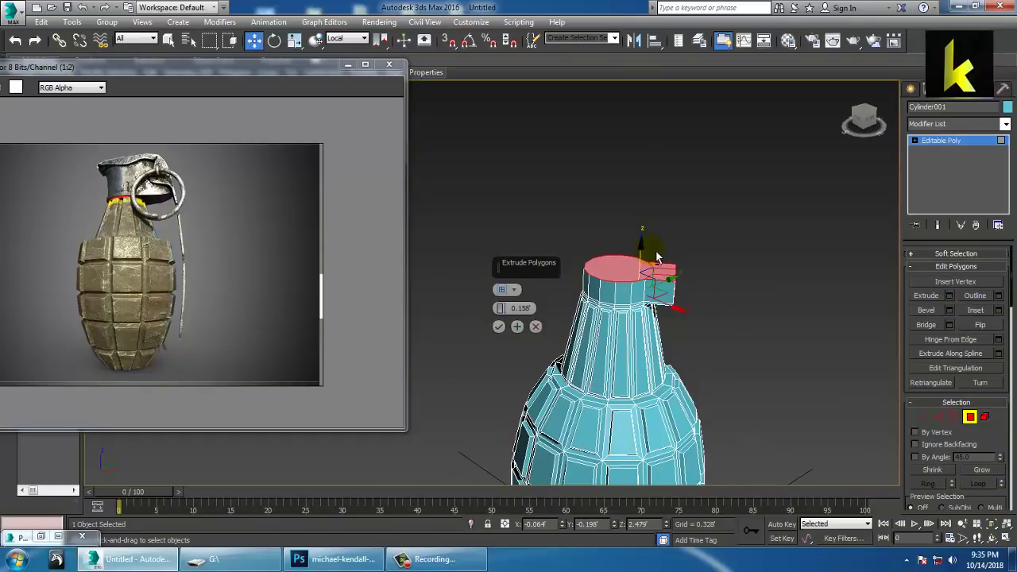
middle_click_drag(644, 253, 646, 230, "alt")
left_click_drag(503, 309, 511, 283)
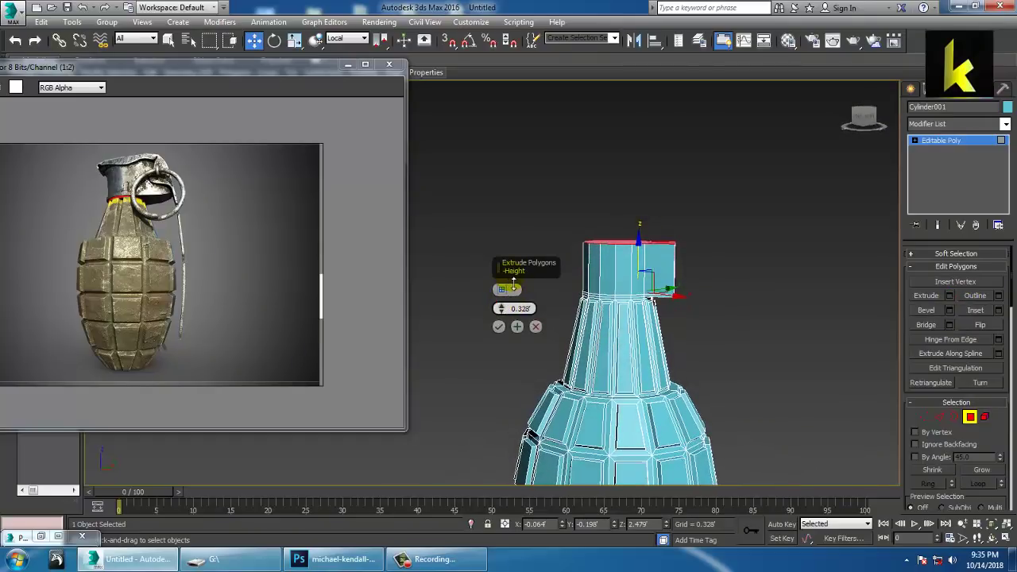
left_click(500, 327)
Select the thin band of polygons around the base of the head, including the tab, in the Front view.
scroll(608, 305, "up", 5)
middle_click_drag(723, 288, 715, 296)
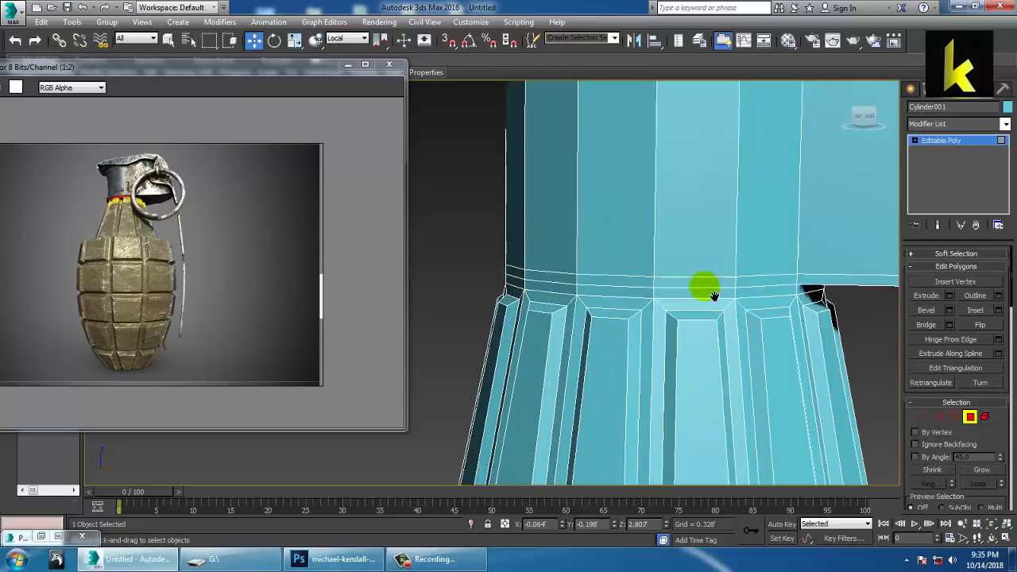
key("alt+w")
key("alt+w")
middle_click_drag(734, 221, 763, 310)
scroll(685, 195, "up", 2)
scroll(682, 270, "up", 2)
middle_click_drag(610, 218, 621, 302)
scroll(604, 294, "up", 2)
scroll(558, 293, "up", 2)
middle_click_drag(527, 215, 517, 294)
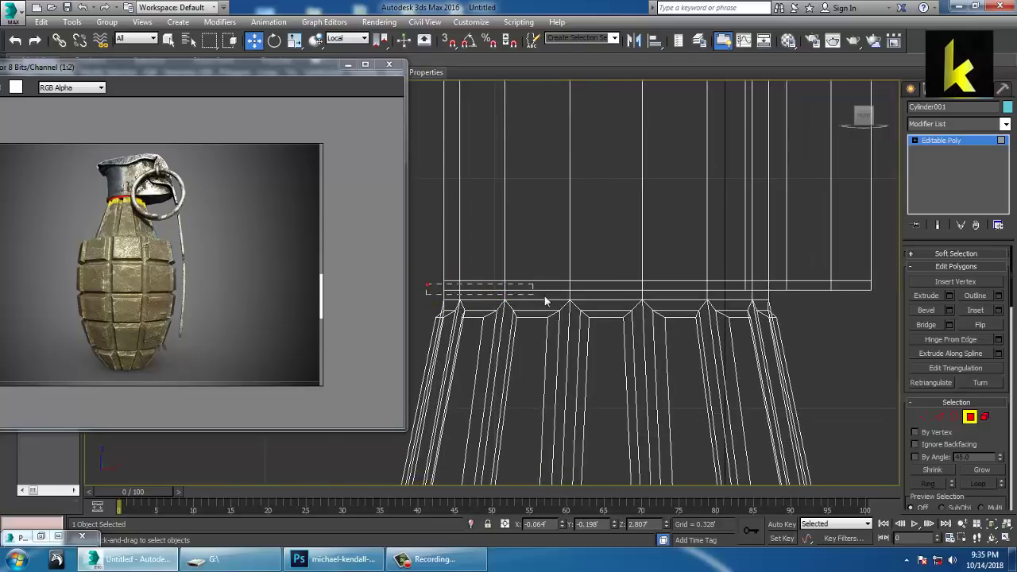
left_click_drag(836, 298, 898, 289)
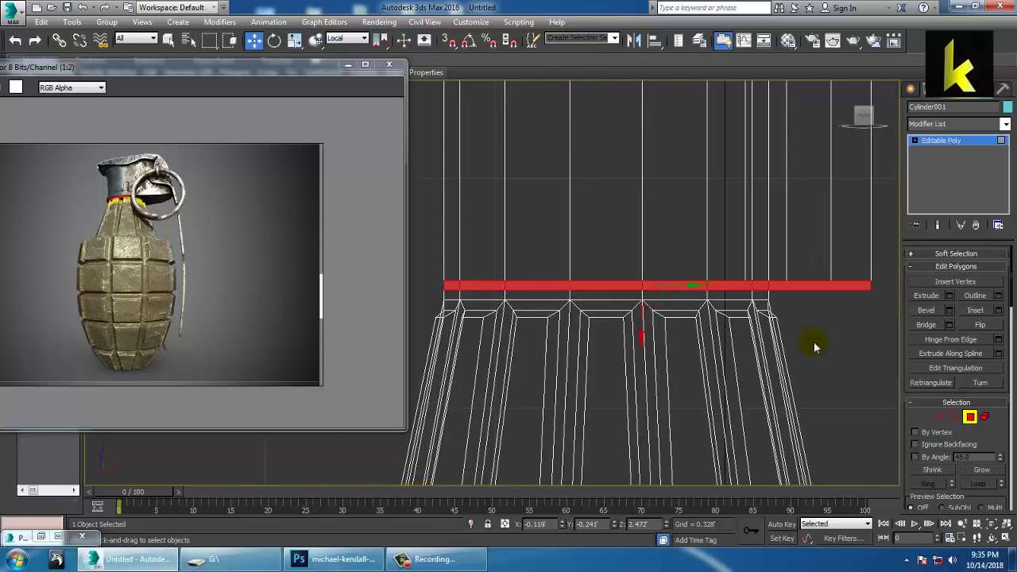
Remove the polygons across the tab's end face from the band selection in the Perspective view.
key("alt+w")
middle_click(768, 356)
key("alt+w")
middle_click_drag(766, 348, 758, 342, "alt")
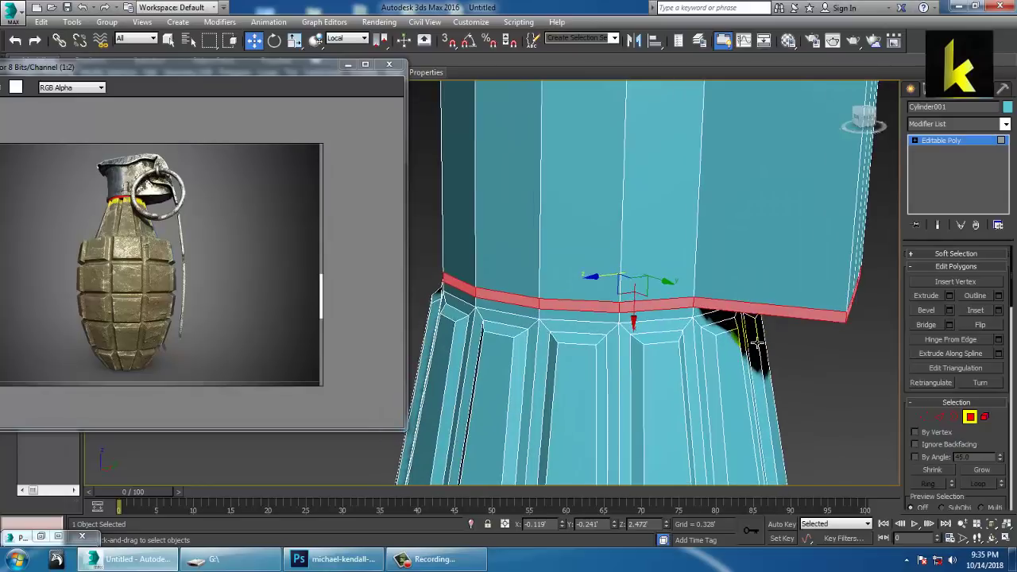
middle_click_drag(724, 300, 704, 310, "alt")
left_click(659, 297, "alt")
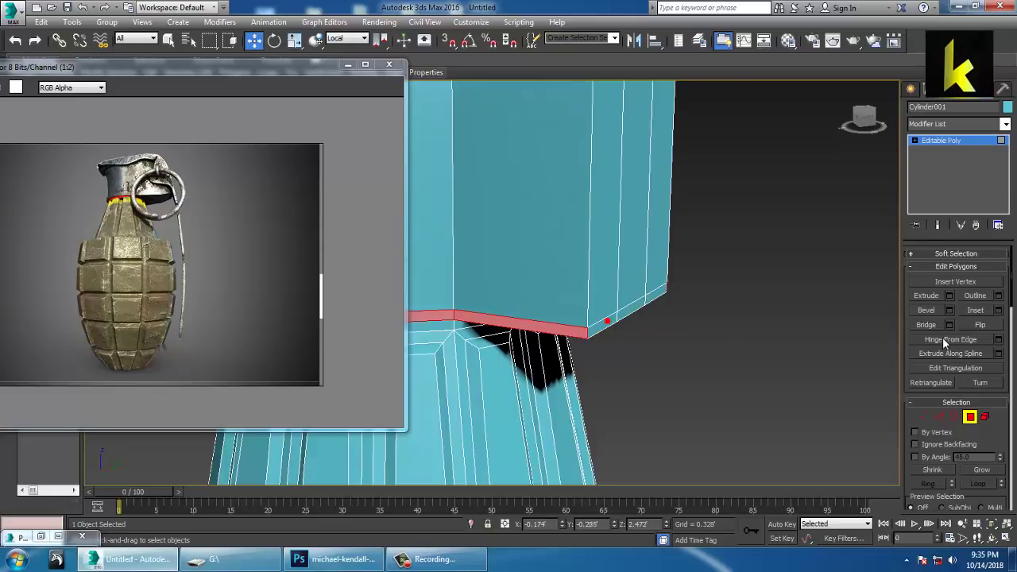
Extrude the selected band outward by Local Normal with a height of 0.018'.
left_click(950, 295)
left_click(513, 289)
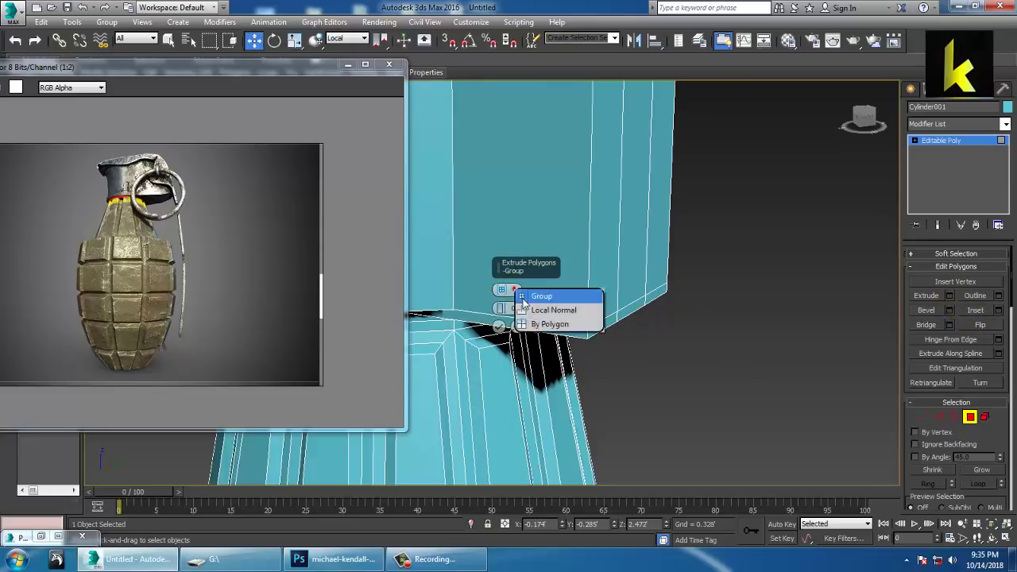
left_click(531, 310)
scroll(503, 304, "down", 4)
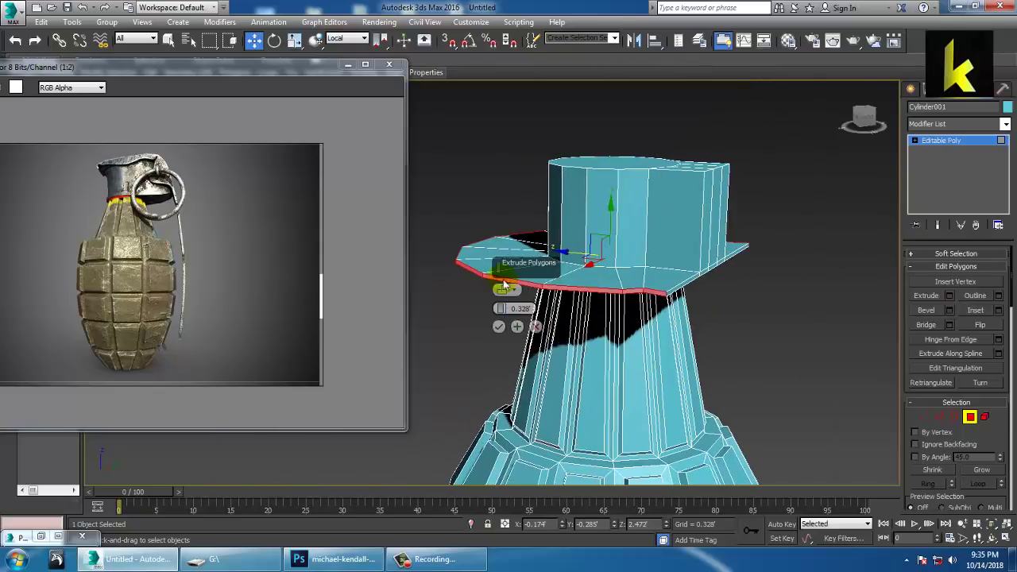
left_click_drag(503, 304, 519, 362)
scroll(782, 296, "up", 4)
middle_click_drag(782, 295, 638, 227, "alt")
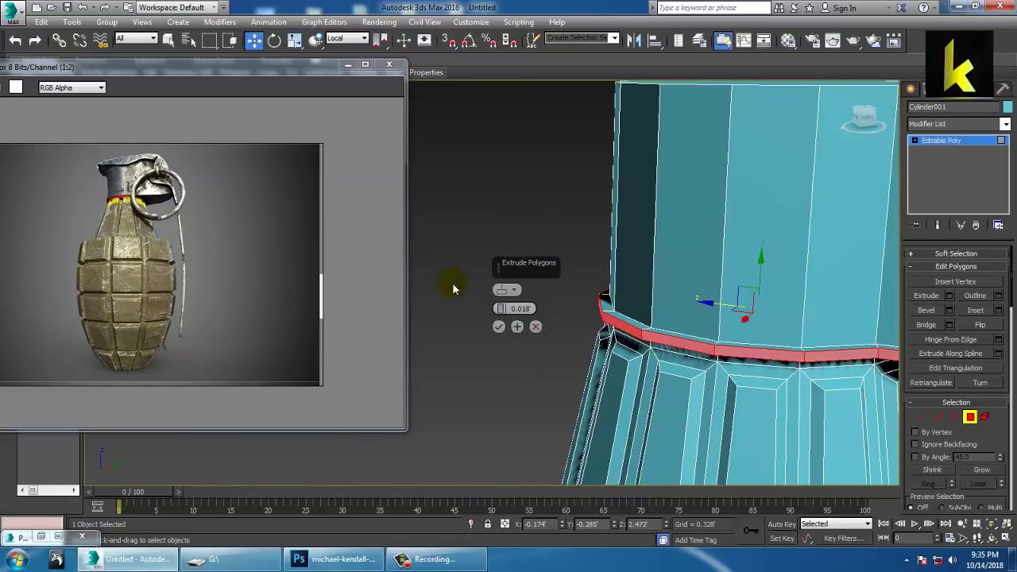
left_click(498, 326)
Deselect the extruded band, show the head in the Front view and exit polygon editing.
left_click(566, 343)
mouse_move(676, 284)
middle_mouse_down("alt")
mouse_move(646, 280)
mouse_move(666, 283)
middle_mouse_up("alt")
scroll(737, 216, "down", 5)
middle_click_drag(739, 210, 735, 258)
key("alt+w")
middle_click(700, 189)
key("alt+w")
middle_click_drag(701, 190, 797, 265)
scroll(715, 258, "down", 2)
left_click(945, 144)
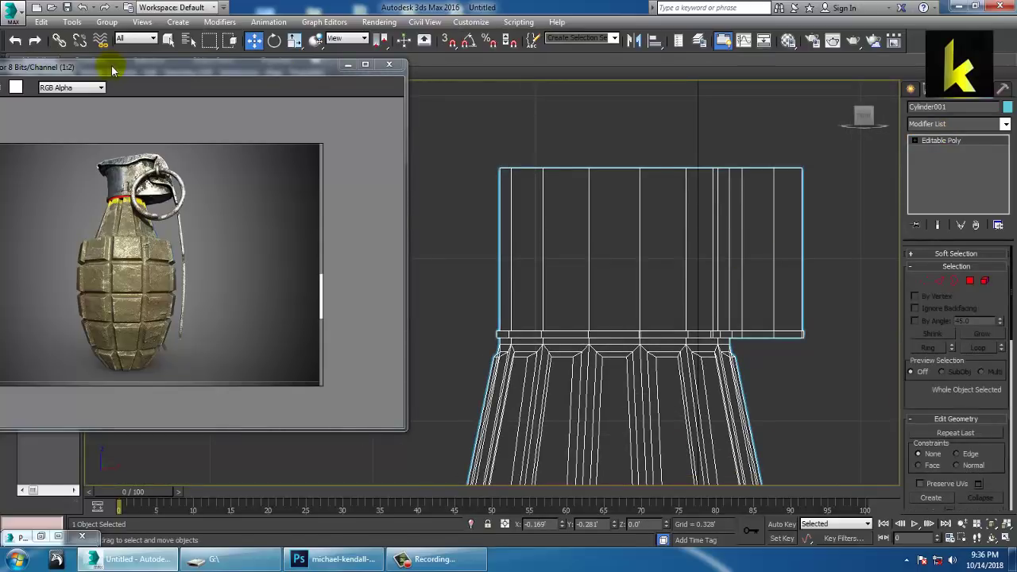
Move the reference image window lower and expand the full set of polygon modeling tools.
left_click_drag(111, 69, 116, 135)
double_click(42, 64)
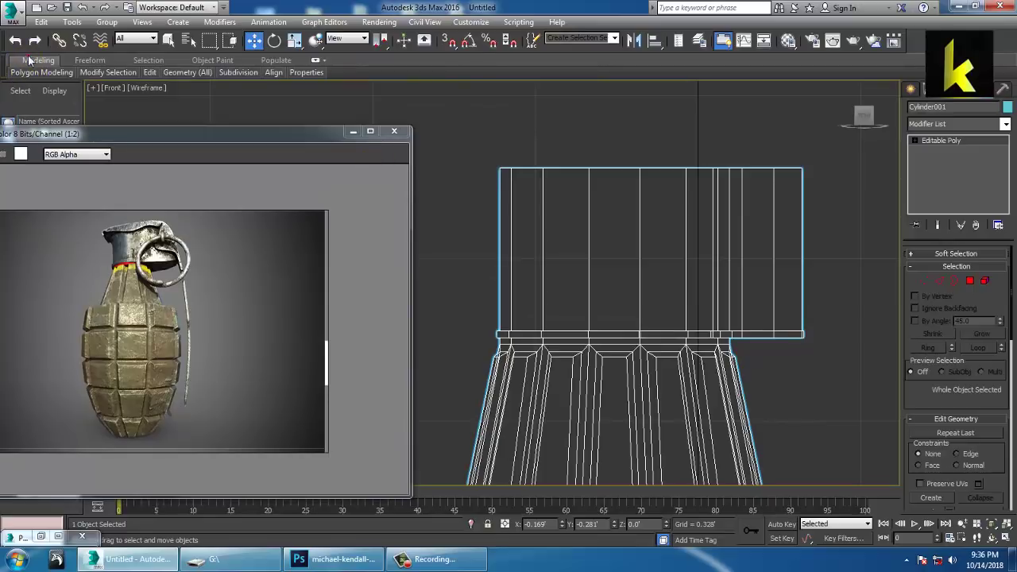
double_click(30, 61)
Add two horizontal edge loops around the head with Swift Loop.
left_click(457, 79)
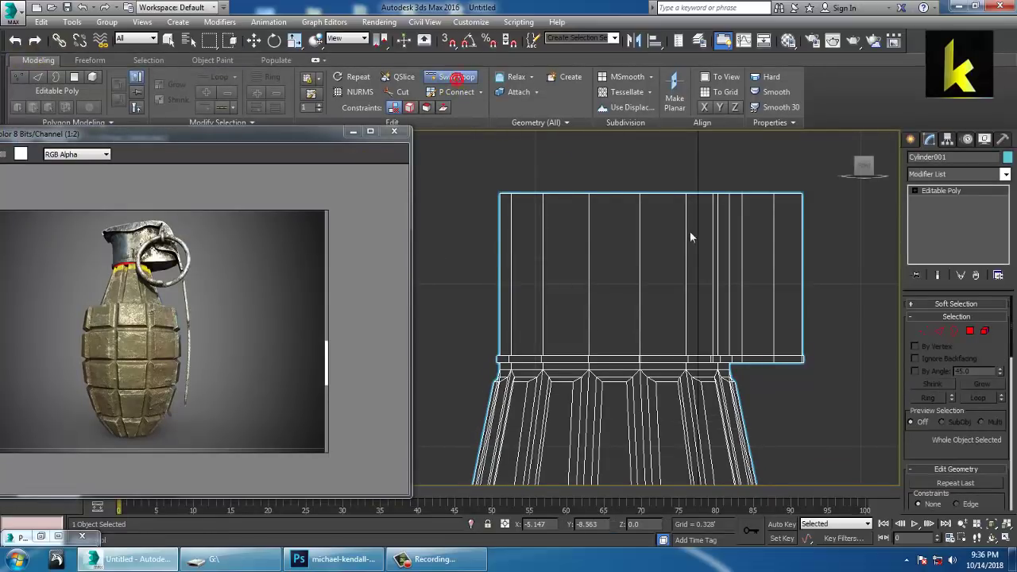
left_click(730, 238)
left_click(749, 311)
key("w")
middle_click_drag(806, 269, 735, 263)
Shape the tab's outer profile in View coordinates, moving its top and bottom end vertices inward and the middle ones slightly outward.
key("1")
left_click_drag(721, 162, 760, 202)
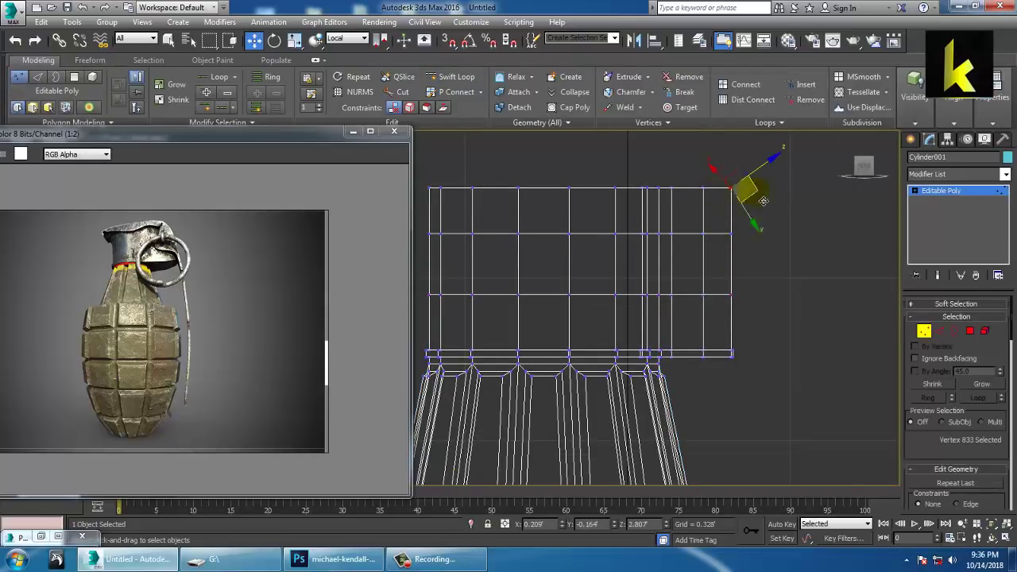
left_click(348, 39)
left_click(344, 46)
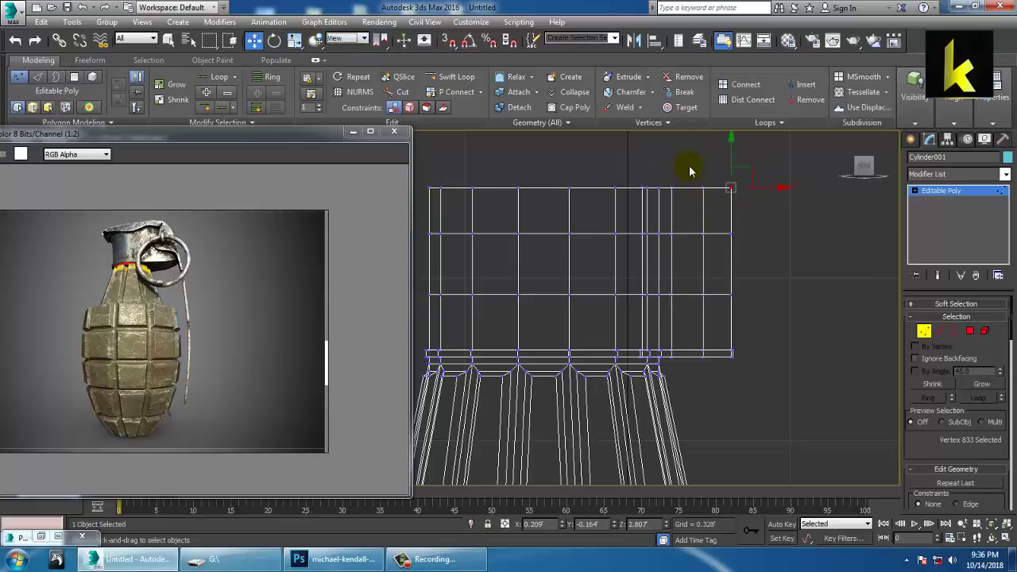
left_click_drag(732, 199, 761, 197)
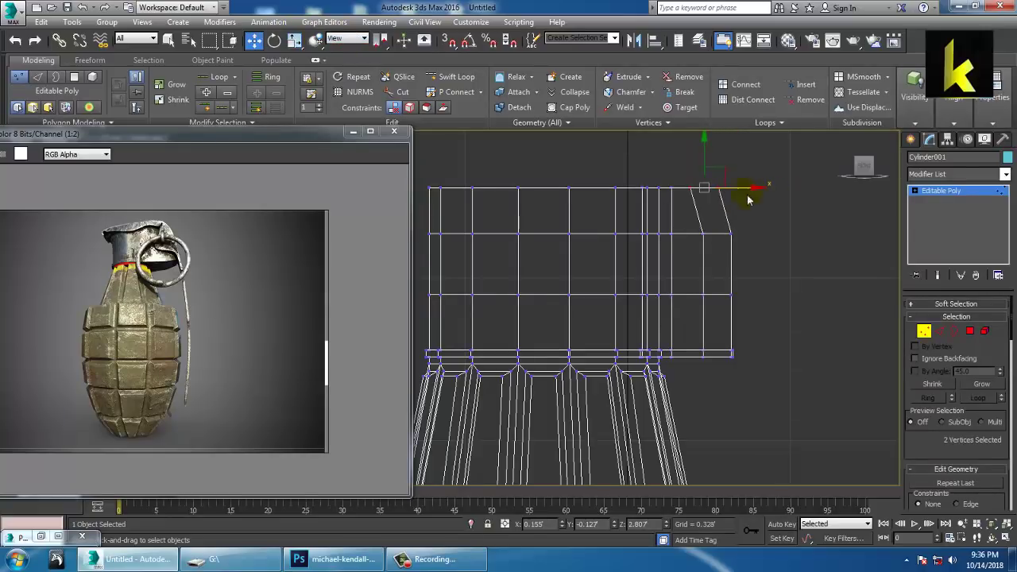
left_click_drag(773, 274, 778, 273)
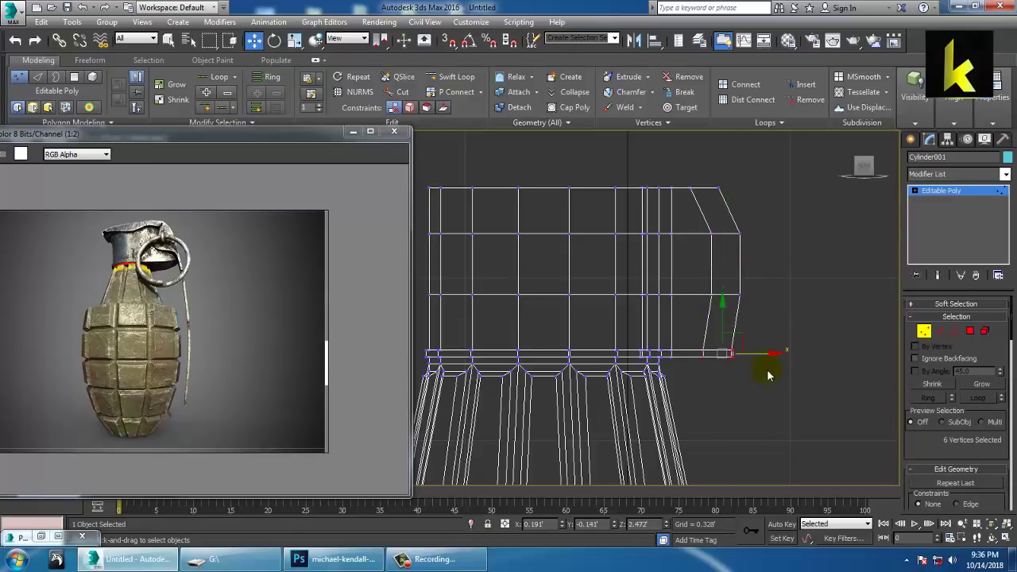
left_click_drag(778, 361, 772, 363)
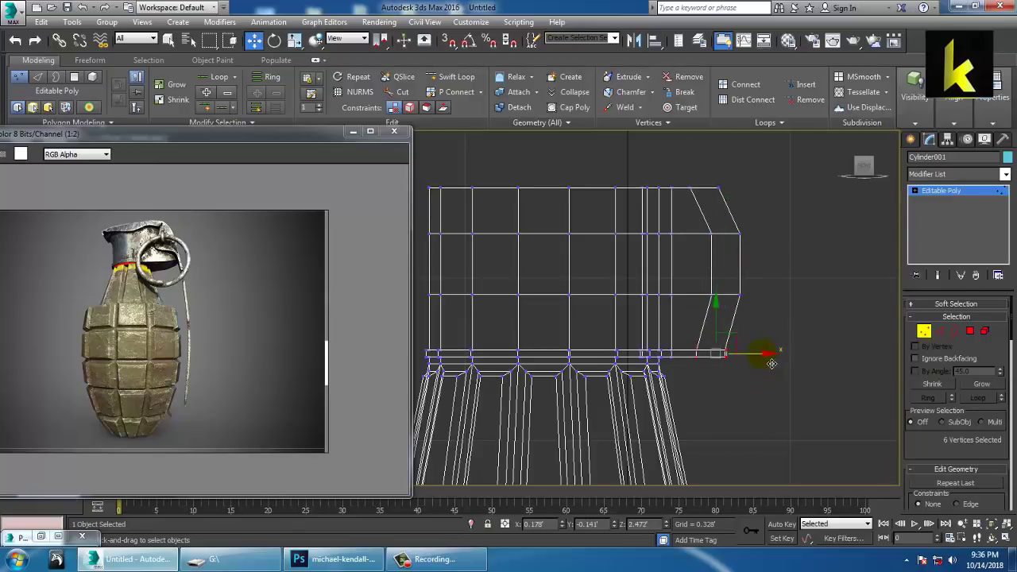
Add a horizontal edge loop just below the head's top edge with Swift Loop.
middle_click_drag(668, 250, 727, 264)
left_click(451, 78)
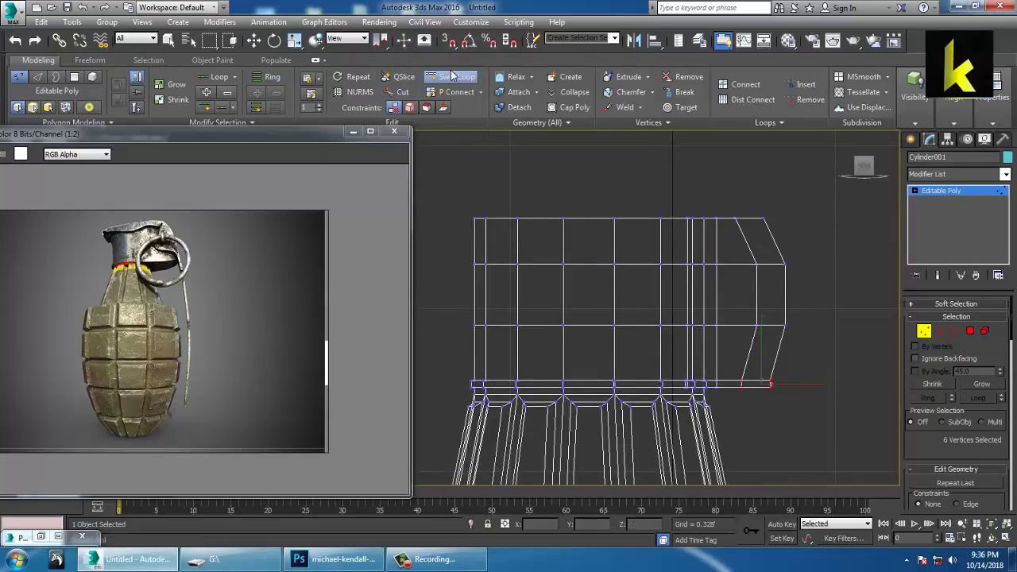
left_click(505, 236)
right_click(505, 236)
middle_click_drag(578, 235, 587, 244)
left_click(970, 330)
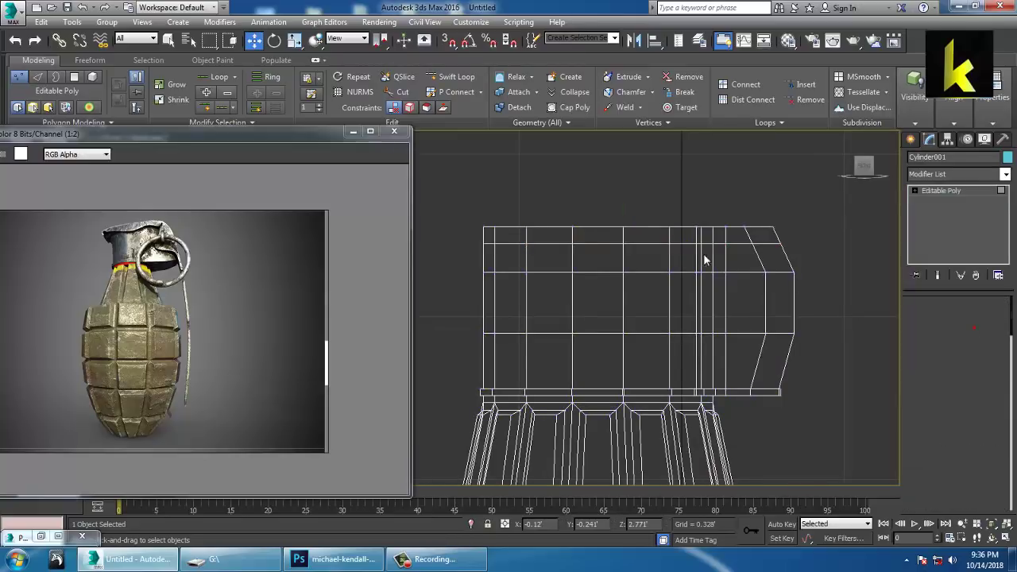
key("ctrl+z")
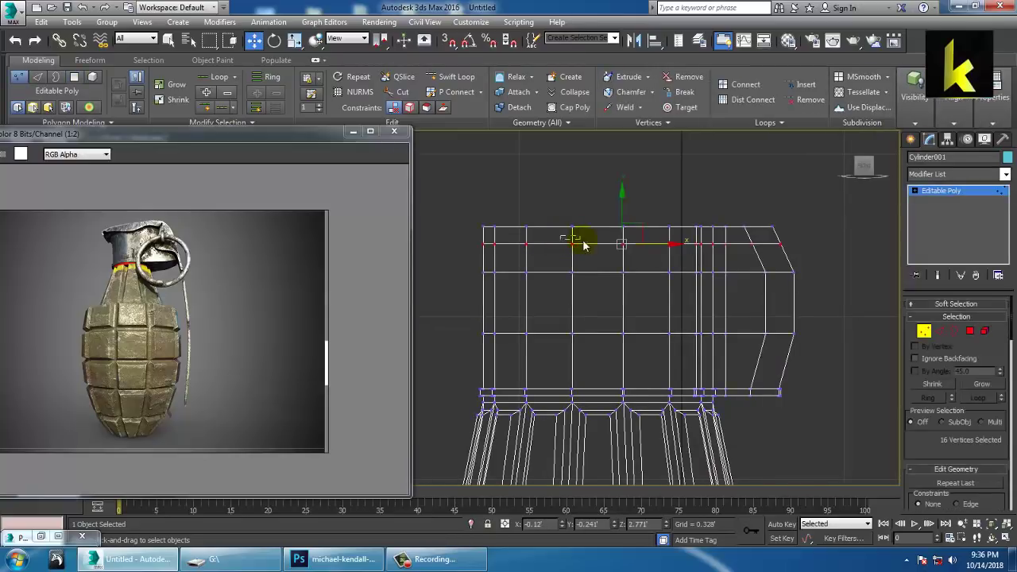
Make the new upper loop wavy by lowering its four middle vertices and raising the five near the tab by about 0.009'.
left_click_drag(647, 255, 645, 251)
left_click(602, 202)
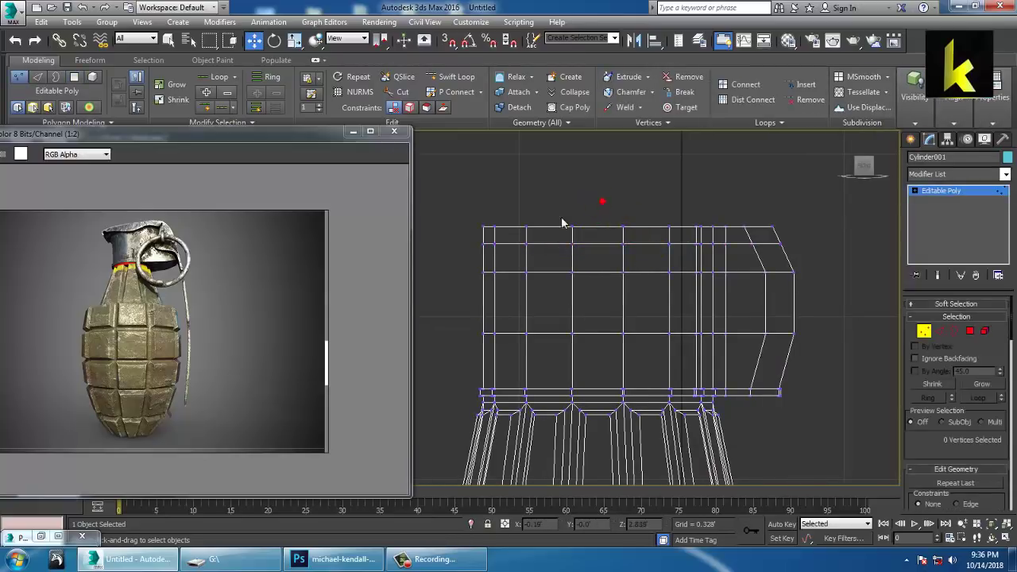
left_click_drag(605, 218, 602, 228)
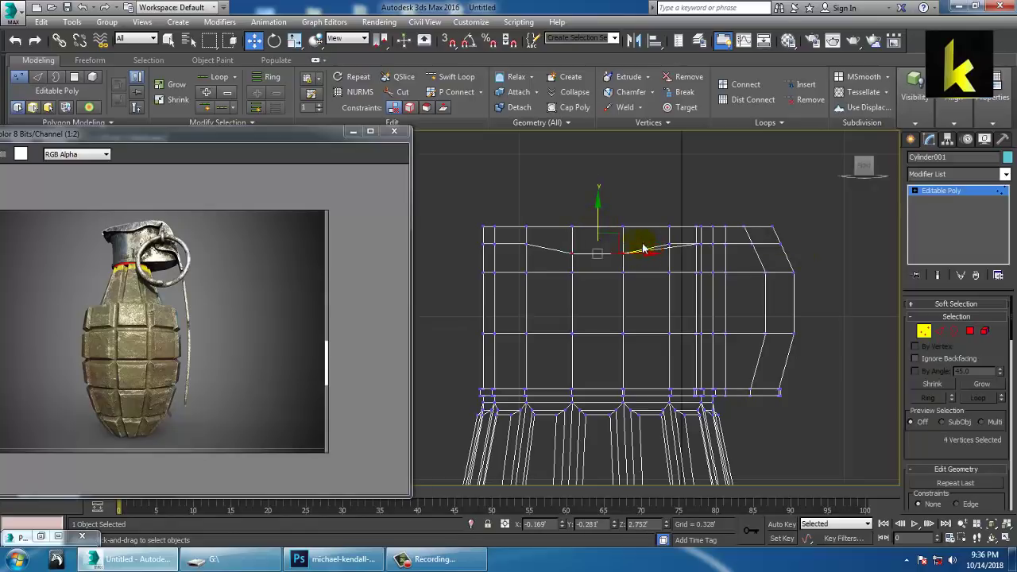
left_click_drag(733, 258, 733, 260)
left_click_drag(709, 227, 710, 223)
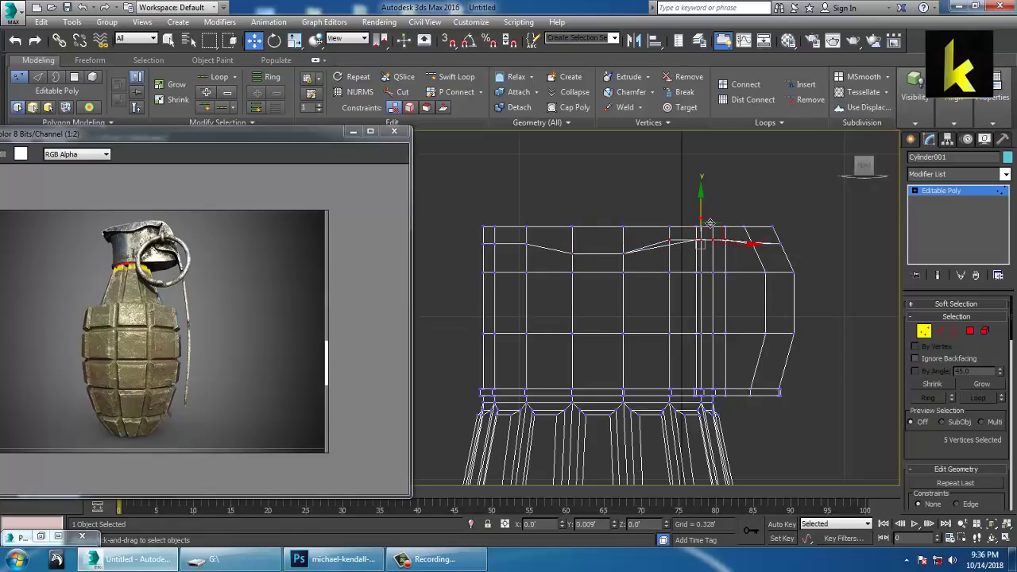
middle_click_drag(736, 255, 703, 243)
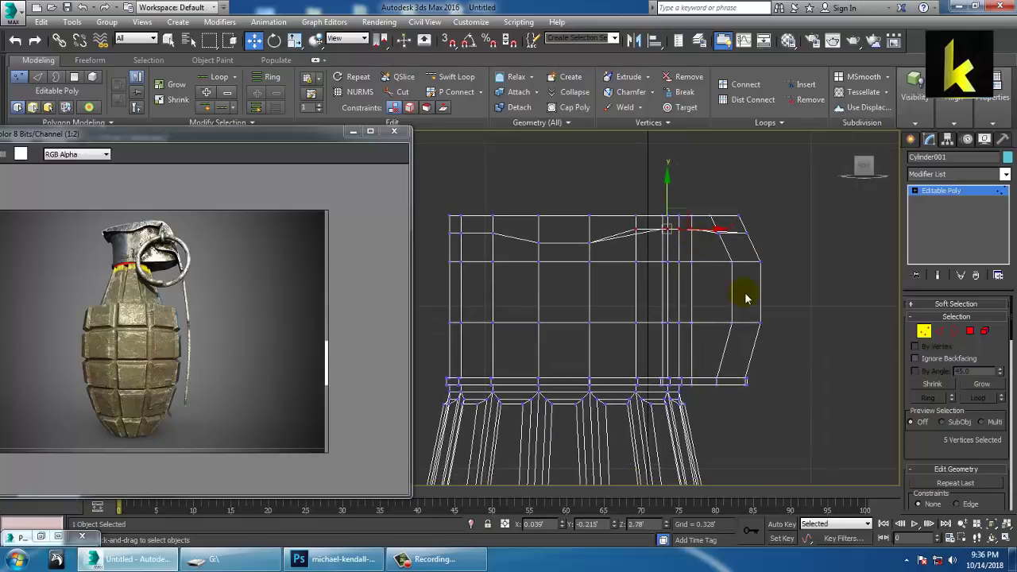
middle_click_drag(741, 294, 727, 292)
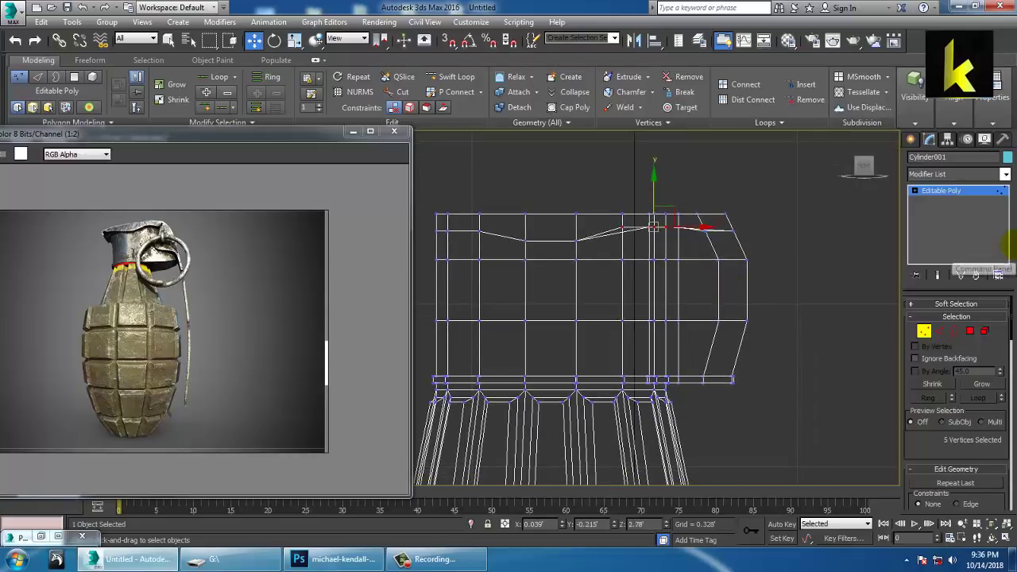
Add a horizontal edge loop just above the head's lower horizontal loop with Swift Loop.
left_click(450, 76)
left_click(670, 307)
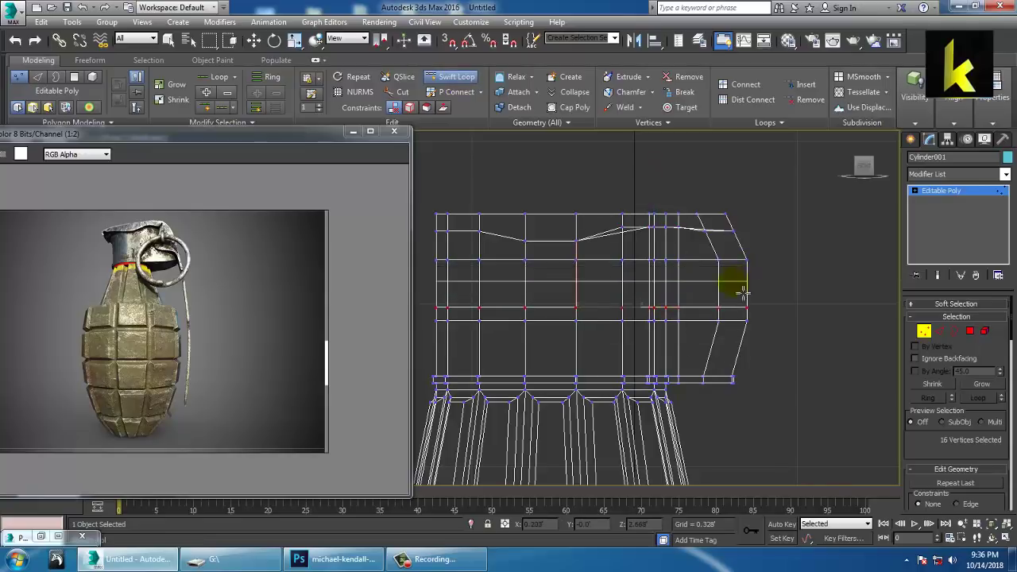
key("w")
middle_click_drag(818, 311, 859, 303)
Select the wavy polygon band around the head's top plus the tab's side polygons beneath it.
left_click(971, 331)
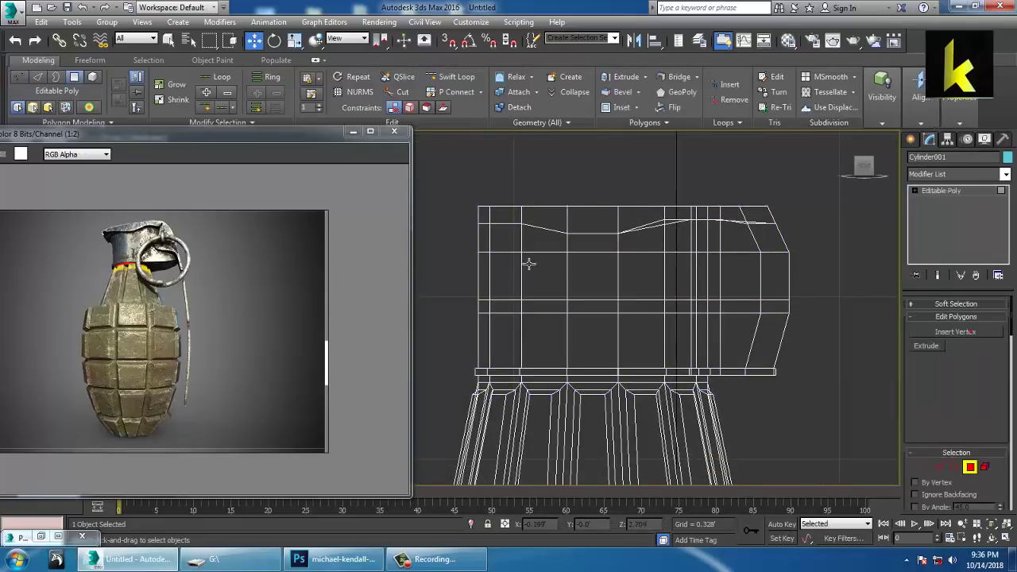
left_click_drag(460, 211, 761, 224)
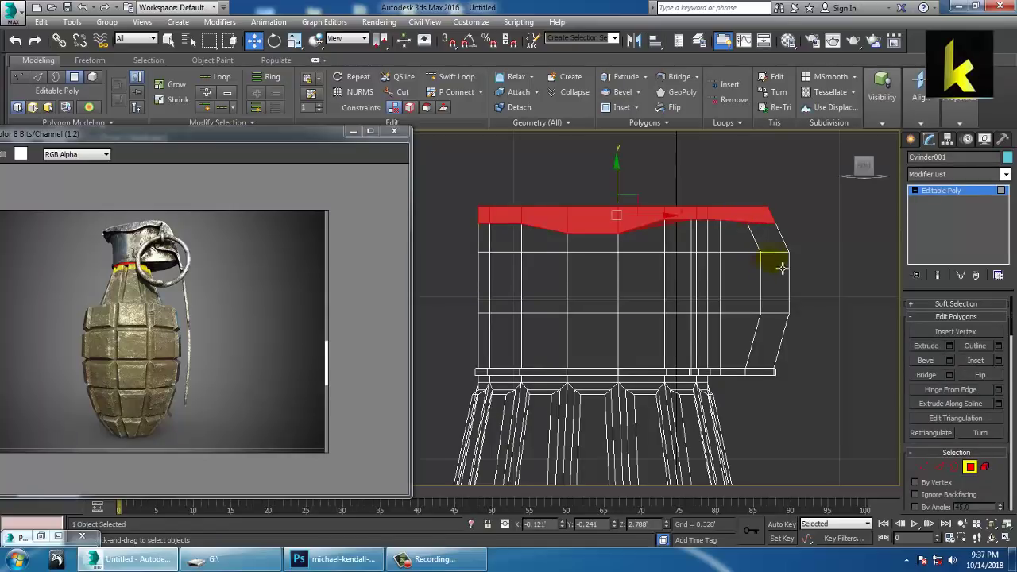
left_click(781, 250, "ctrl")
left_click(779, 291, "ctrl")
key("alt+w")
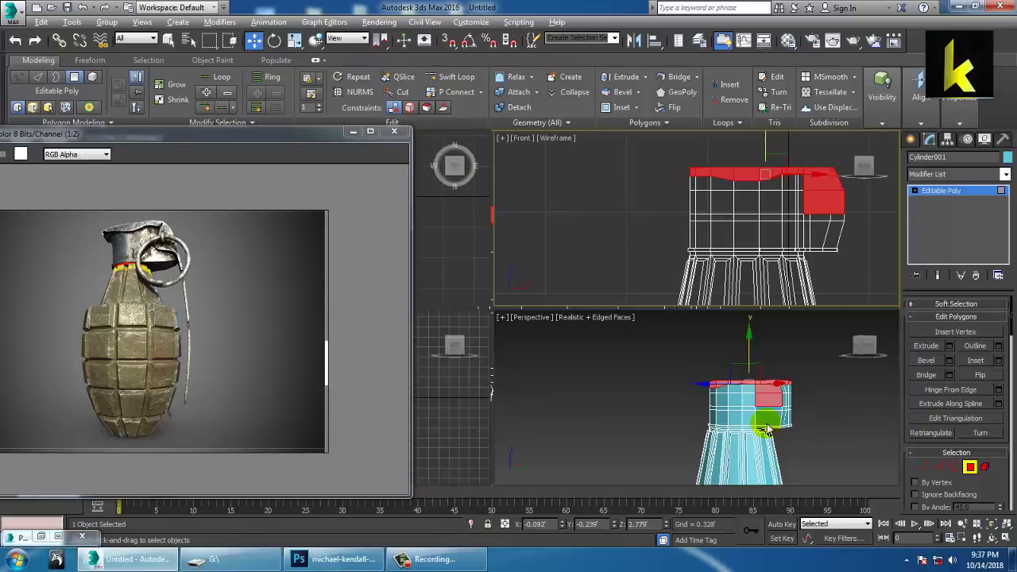
middle_click(769, 424)
key("alt+w")
Add the matching polygons on the tab's opposite side to the selection and deselect three unwanted polygons.
middle_click_drag(708, 340, 615, 315, "alt")
scroll(534, 316, "up", 4)
left_click(650, 297, "ctrl")
left_click(674, 350, "ctrl")
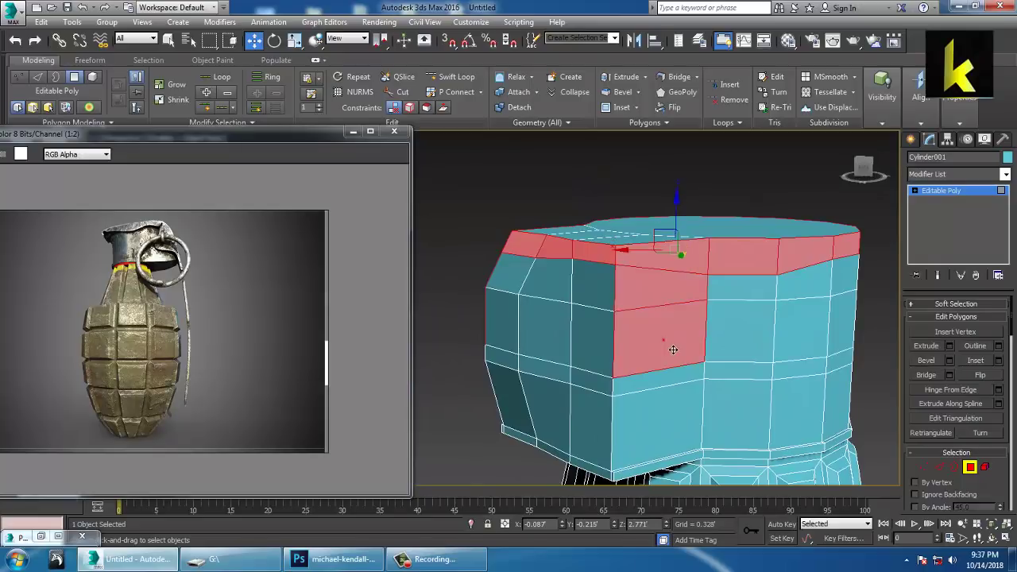
middle_click_drag(646, 362, 713, 373, "alt")
left_click(783, 307, "alt")
left_click(722, 315, "alt")
left_click(678, 316, "alt")
middle_click_drag(677, 315, 764, 274, "alt")
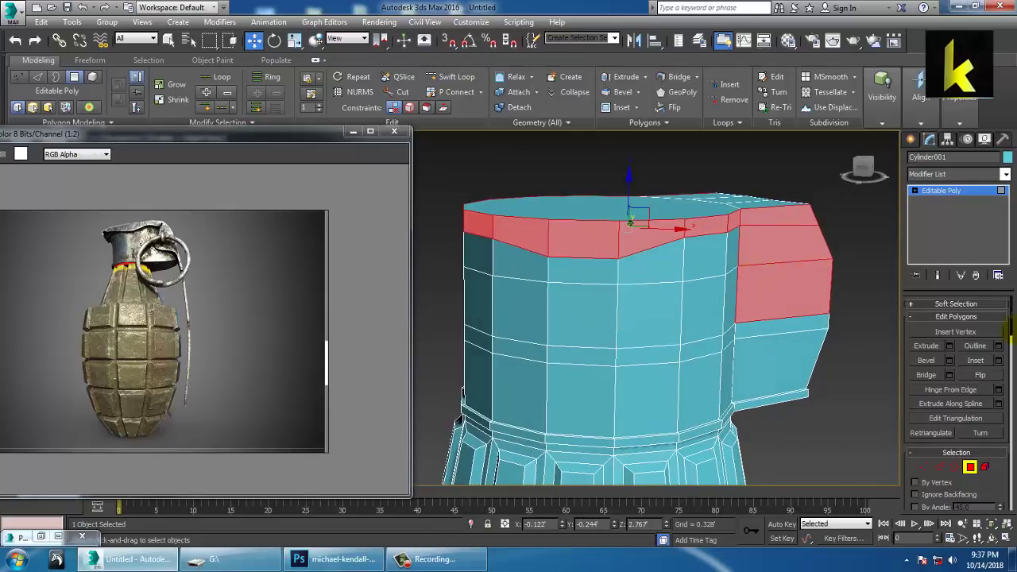
Extrude the selected band and tab side polygons by Local Normal to a height of 0.023', and clear the selection.
left_click(952, 349)
middle_click_drag(689, 238, 718, 270, "alt")
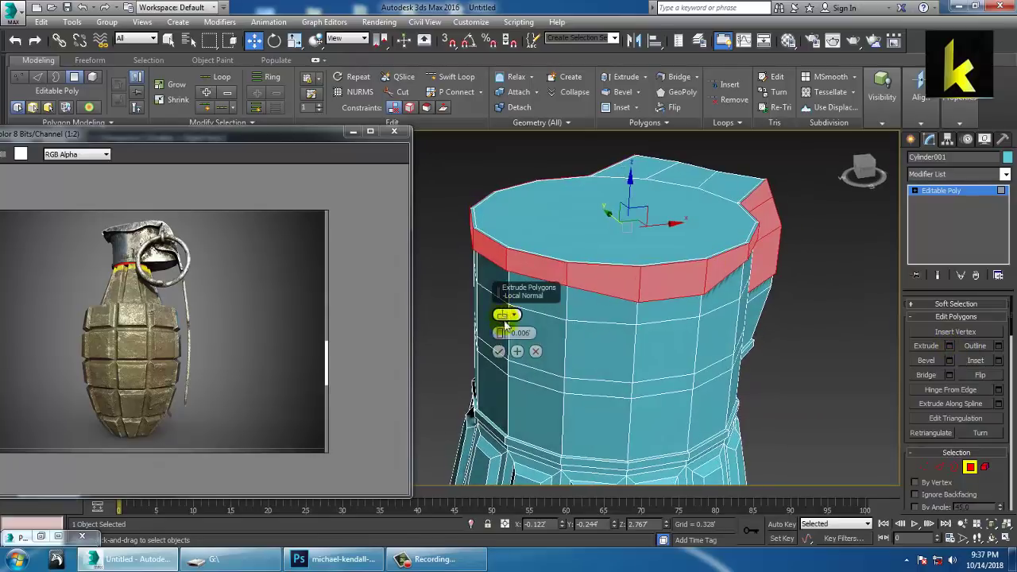
left_click_drag(502, 333, 513, 334)
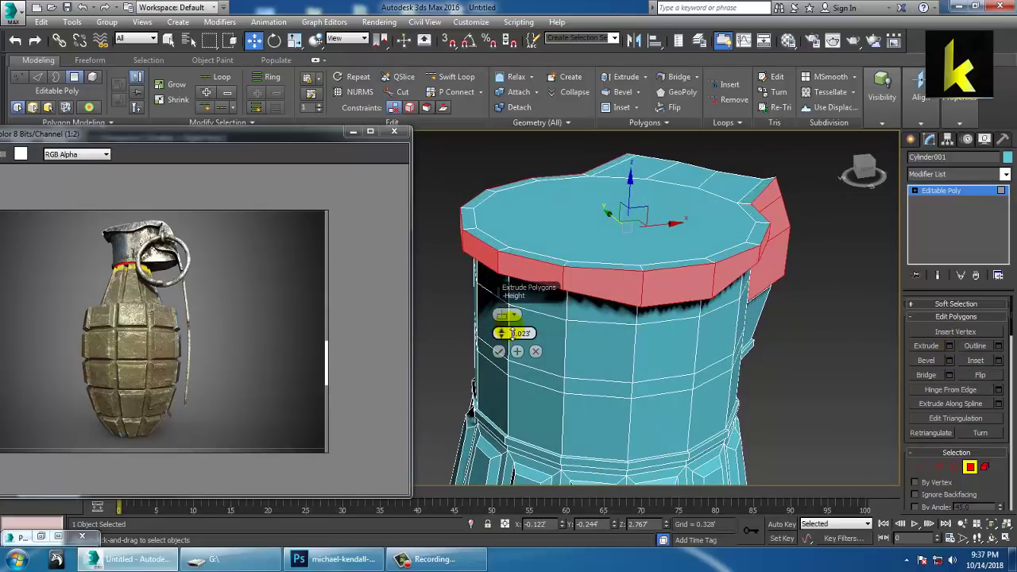
left_click(499, 351)
scroll(620, 294, "down", 6)
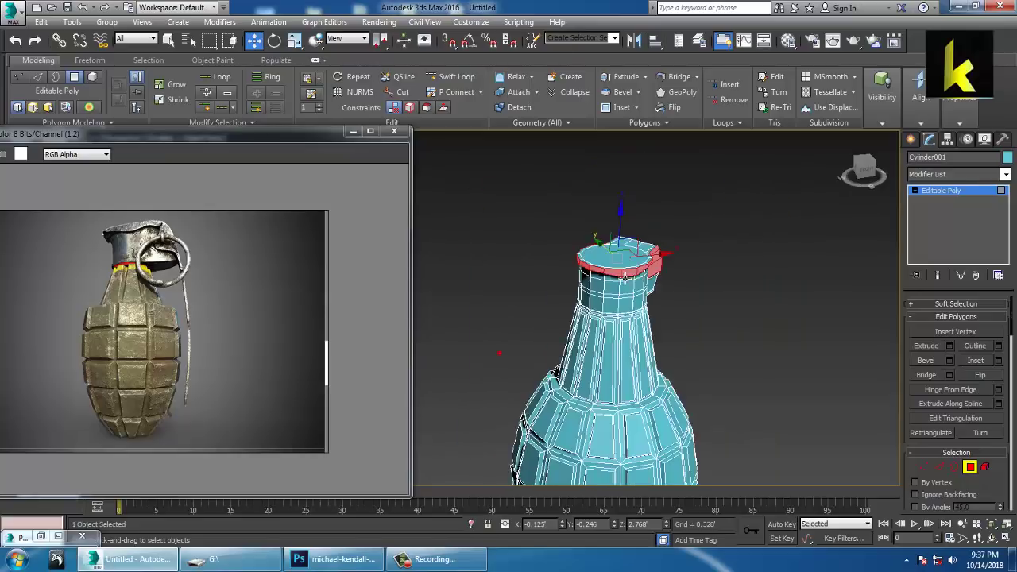
left_click(719, 225)
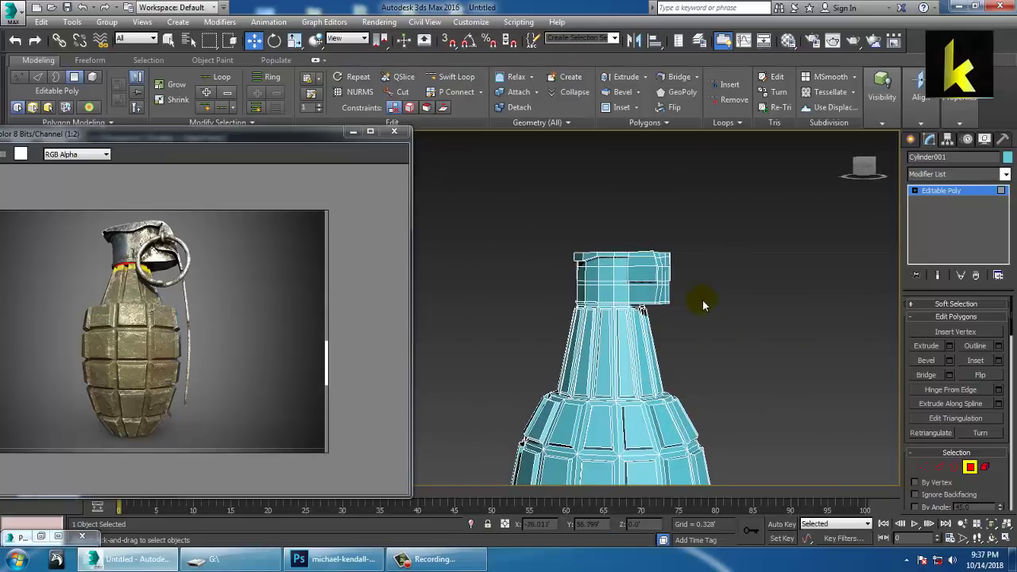
Select the upper two rows of polygons on the tab's outer face, including the narrow ones at its edge.
scroll(708, 301, "up", 4)
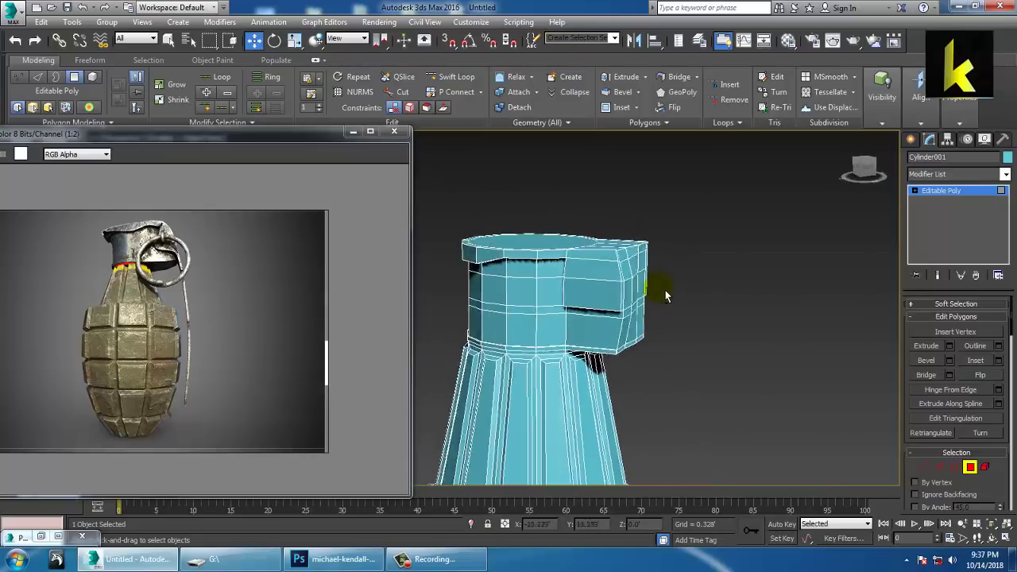
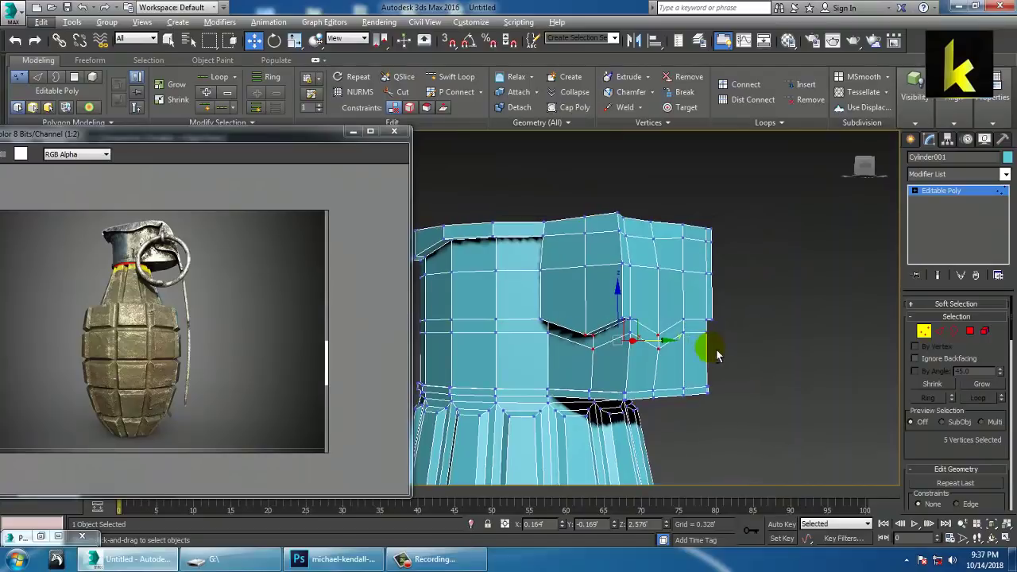
middle_click_drag(677, 297, 704, 310, "alt")
scroll(699, 309, "up", 2)
middle_click_drag(704, 311, 659, 296)
scroll(656, 293, "up", 2)
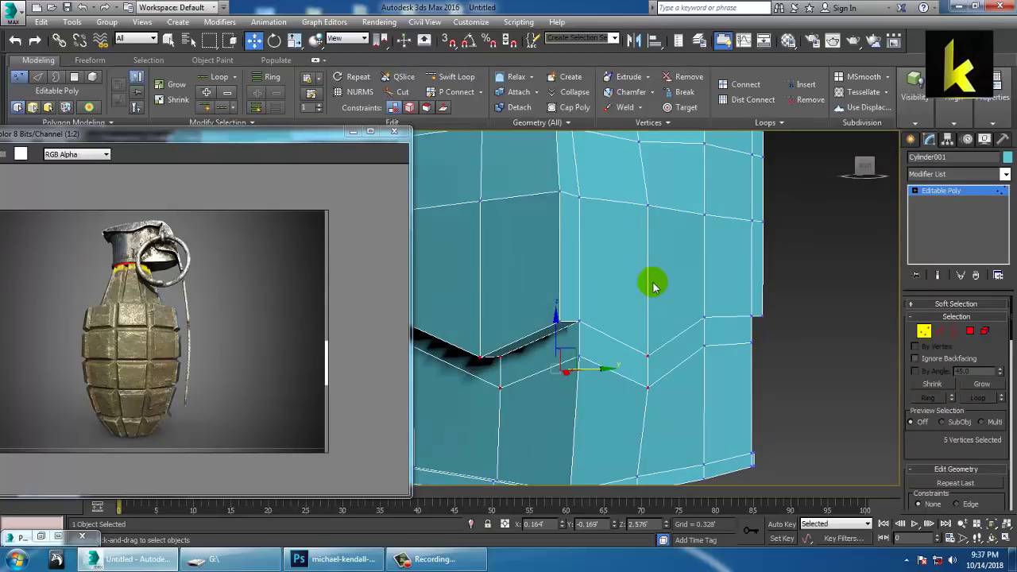
mouse_move(653, 286)
middle_mouse_down("alt")
mouse_move(675, 282)
mouse_move(659, 347)
mouse_move(651, 266)
mouse_move(648, 276)
middle_mouse_up("alt")
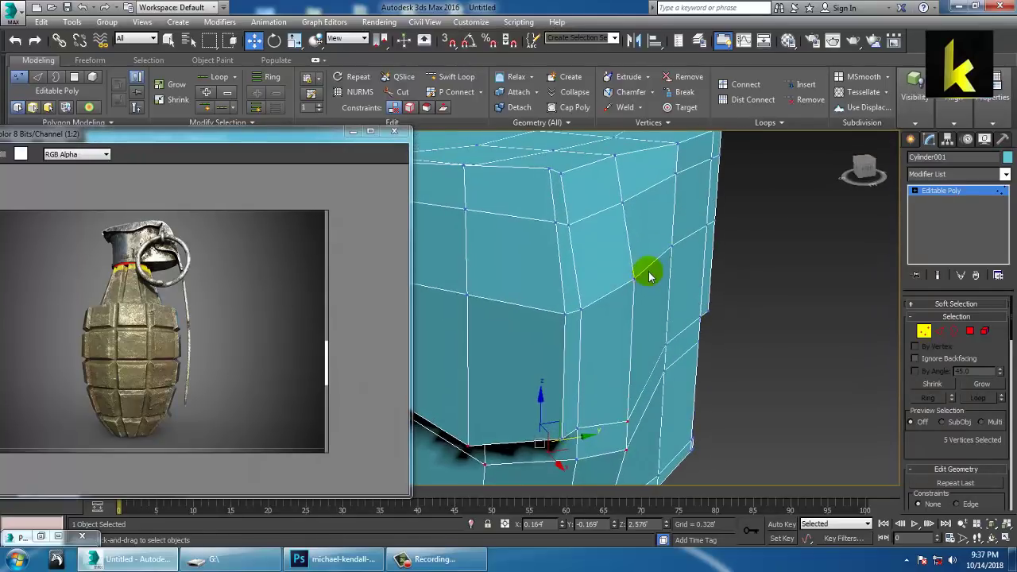
left_click(970, 331)
left_click(586, 189)
left_click(609, 251, "ctrl")
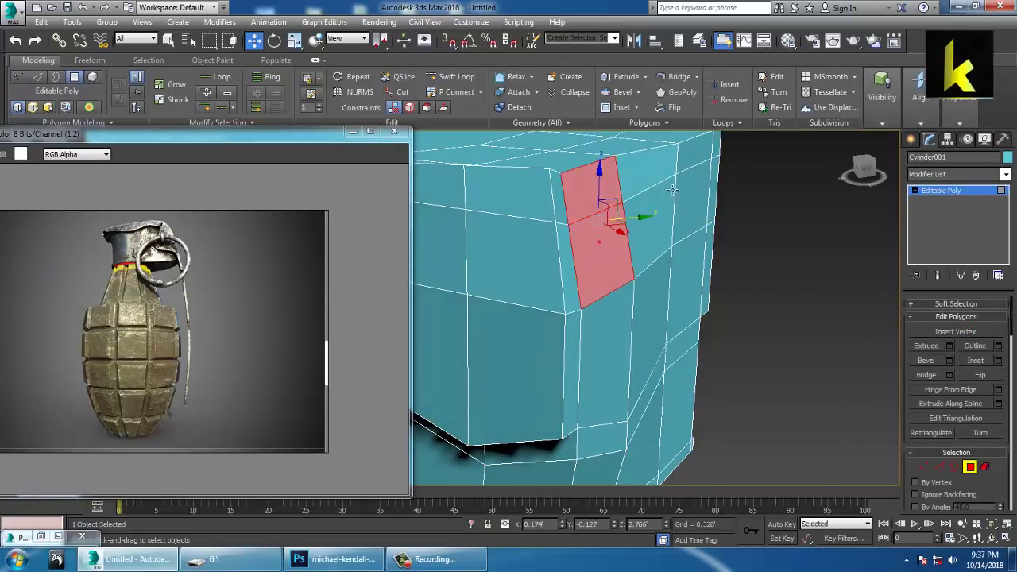
left_click(659, 220, "ctrl")
scroll(661, 223, "down", 4)
middle_click_drag(661, 223, 640, 237, "alt")
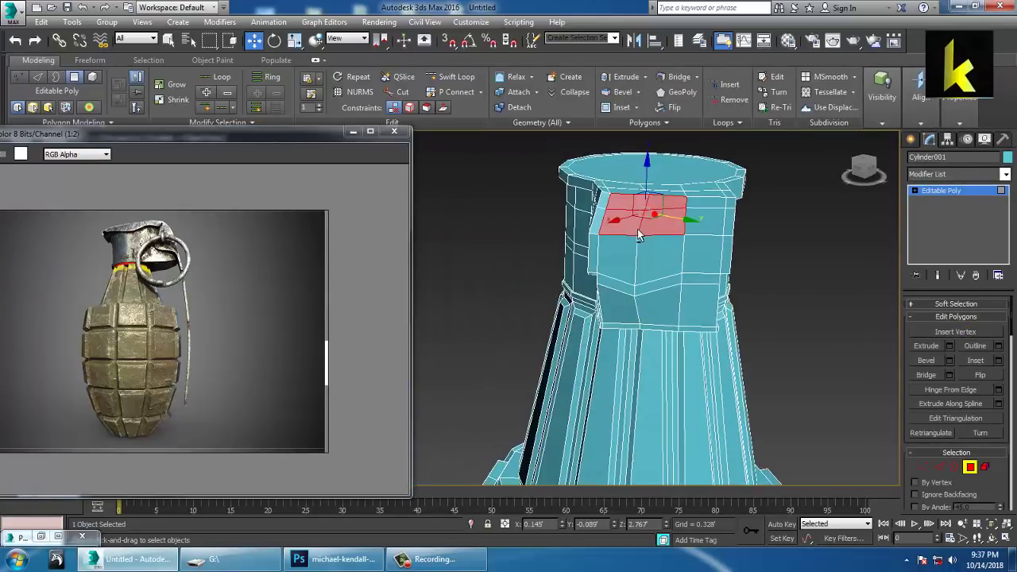
scroll(632, 209, "up", 5)
left_click(552, 190, "ctrl")
left_click(546, 237, "ctrl")
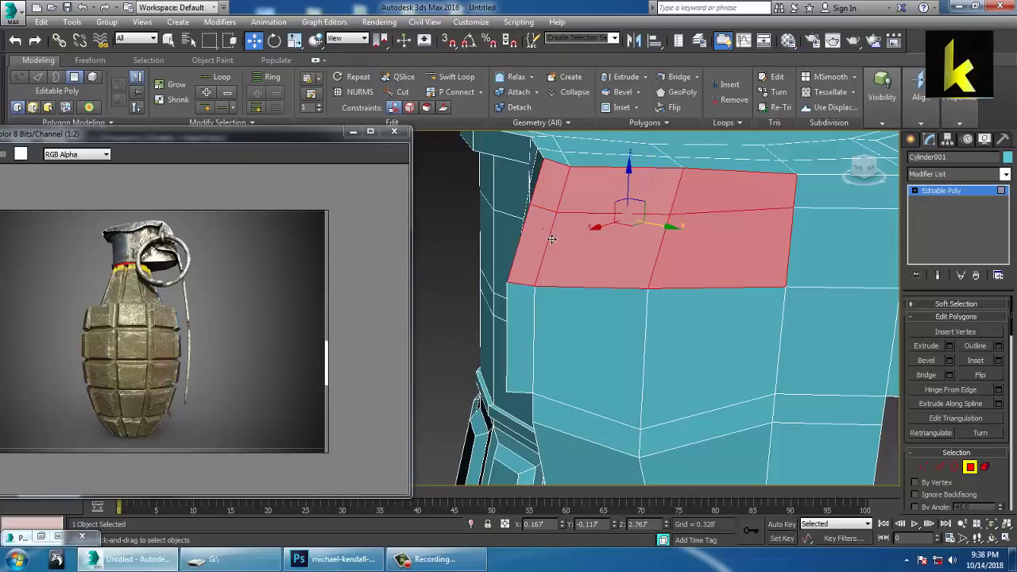
Add the row of polygons beneath and the far edge polygons of the tab's outer face to the selection.
left_click(528, 300, "ctrl")
left_click(602, 348, "ctrl")
left_click(738, 379, "ctrl")
left_click(839, 323, "ctrl")
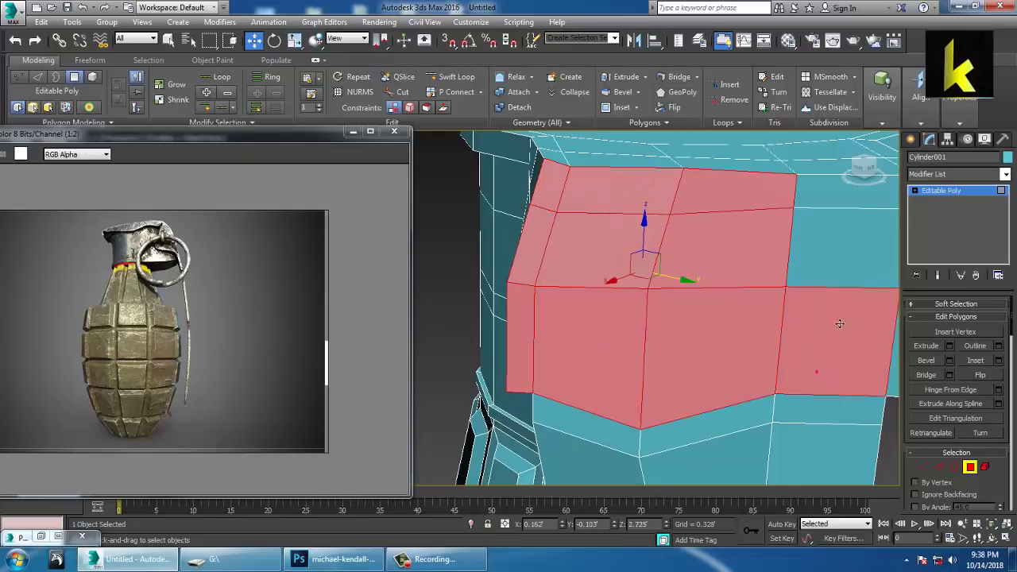
left_click(846, 194, "ctrl")
middle_click_drag(847, 197, 649, 278, "alt")
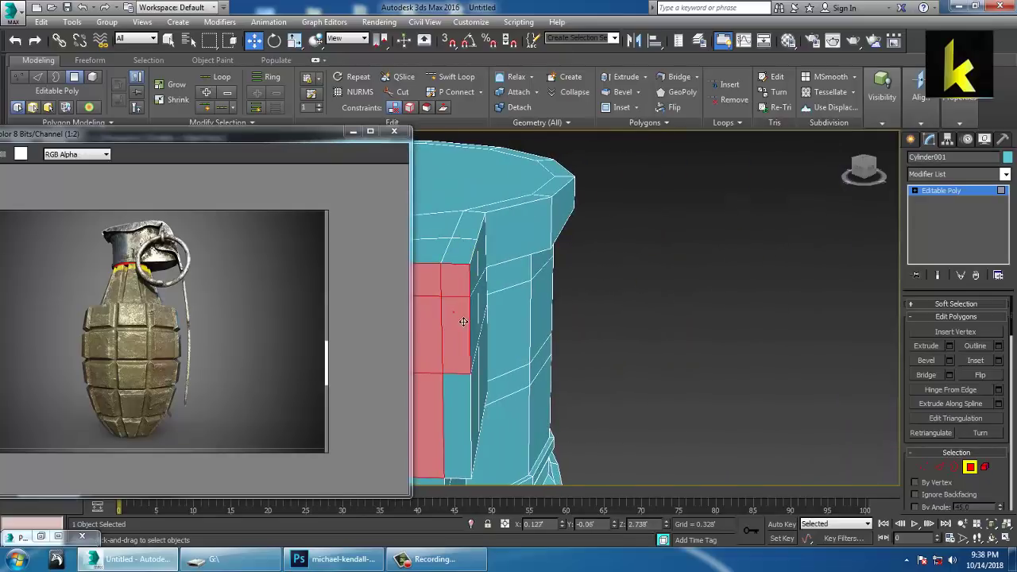
Extrude the selected polygons of the tab's outer face by 0.023'.
scroll(476, 400, "down", 5)
middle_click_drag(480, 398, 543, 359, "alt")
middle_click_drag(481, 374, 715, 358)
mouse_move(716, 358)
middle_mouse_down()
mouse_move(643, 363)
mouse_move(707, 364)
middle_mouse_up()
scroll(664, 364, "up", 5)
left_click(951, 346)
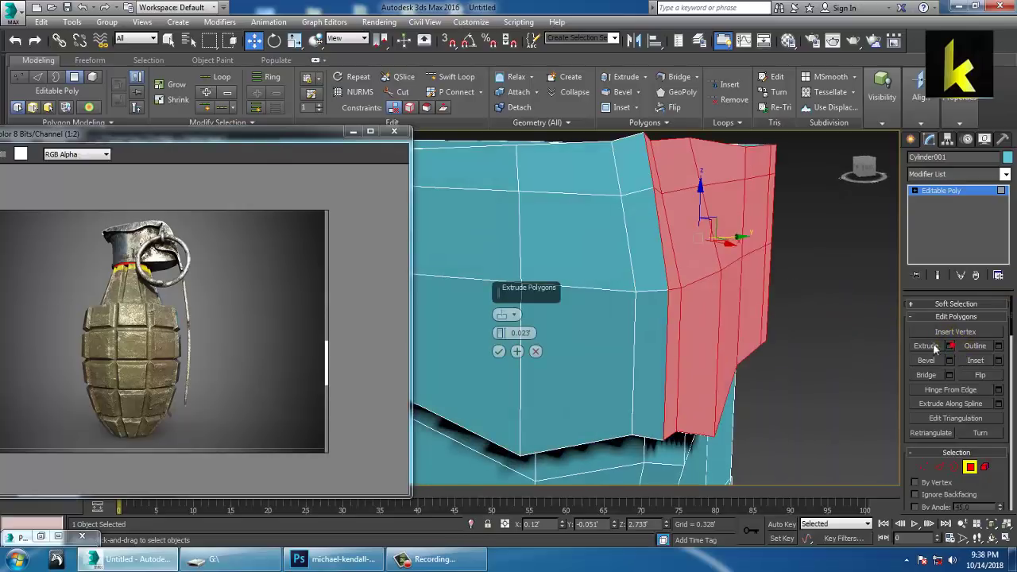
left_click(499, 352)
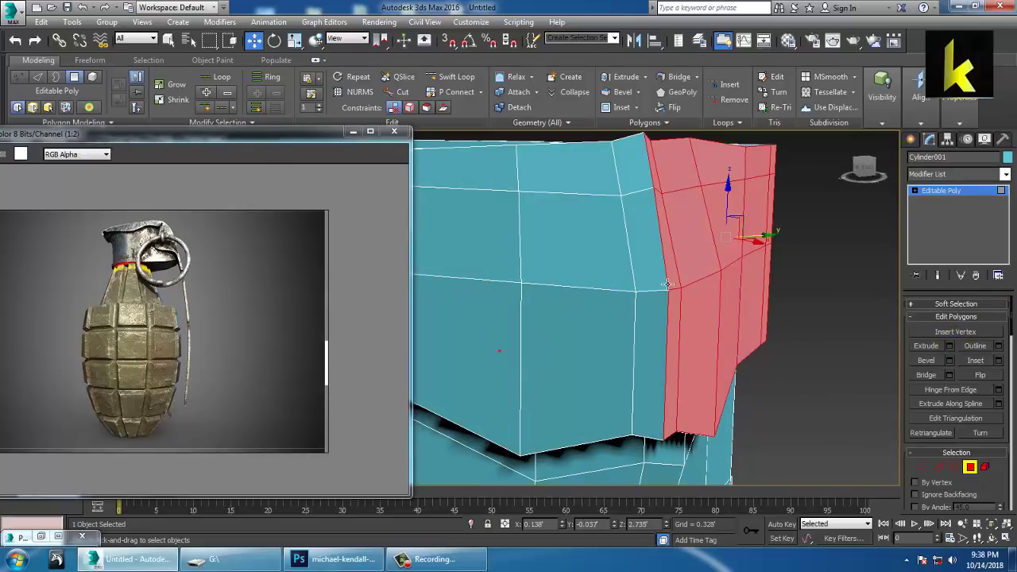
Select the strip of underside polygons along the lower edge of the tab's extruded outer plate.
scroll(684, 302, "down", 5)
middle_click_drag(715, 290, 634, 231, "alt")
scroll(699, 243, "up", 5)
left_click(595, 200)
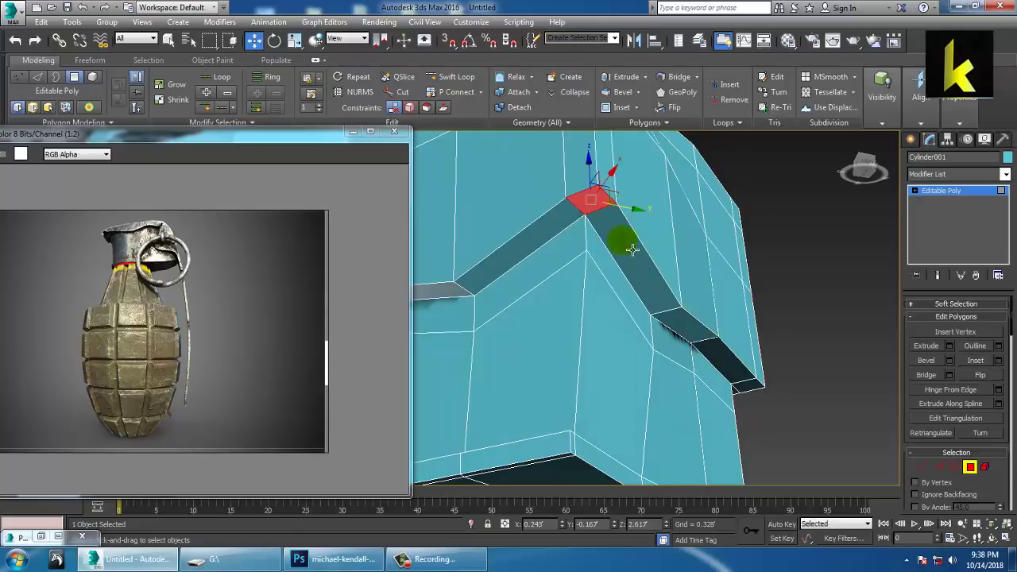
left_click(623, 241, "ctrl")
left_click(699, 337, "ctrl")
left_click(730, 366, "ctrl")
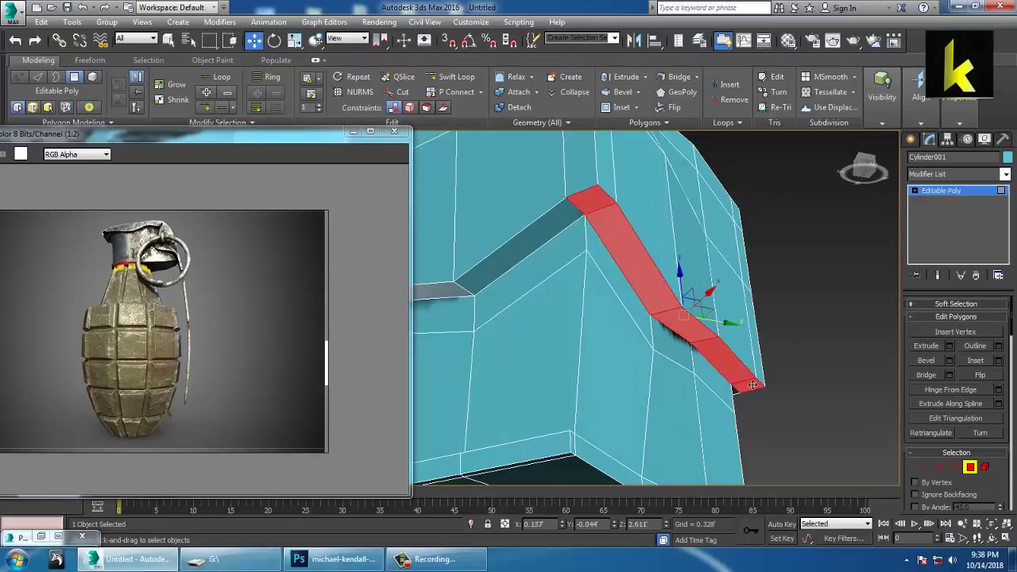
Extrude the selected underside polygons down by about 1.48' to form the long safety lever beside the body.
scroll(753, 385, "down", 5)
middle_click_drag(753, 385, 580, 337, "alt")
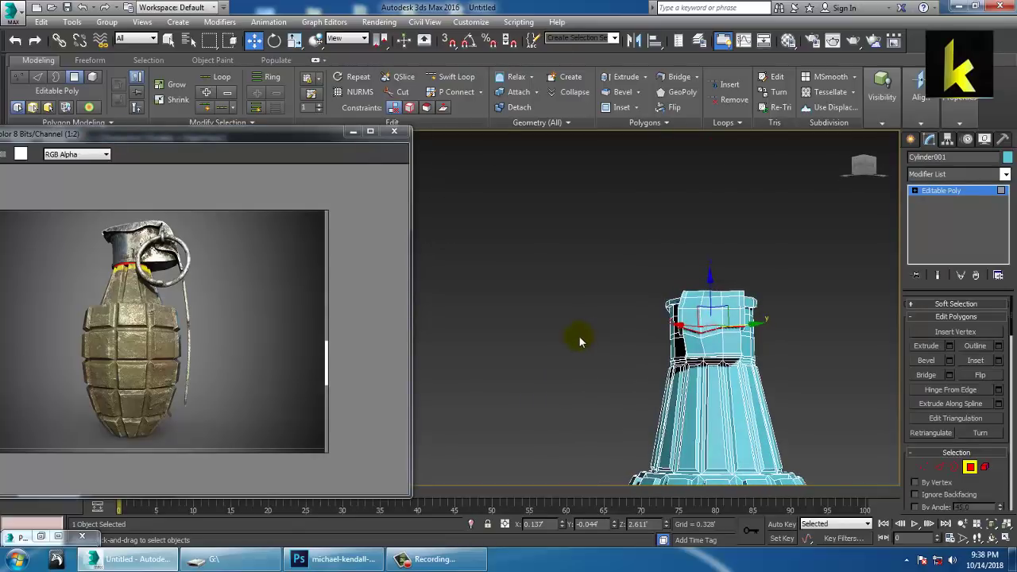
key("alt+w")
middle_click_drag(657, 235, 678, 242)
key("alt+w")
left_click(950, 348)
key("alt+w")
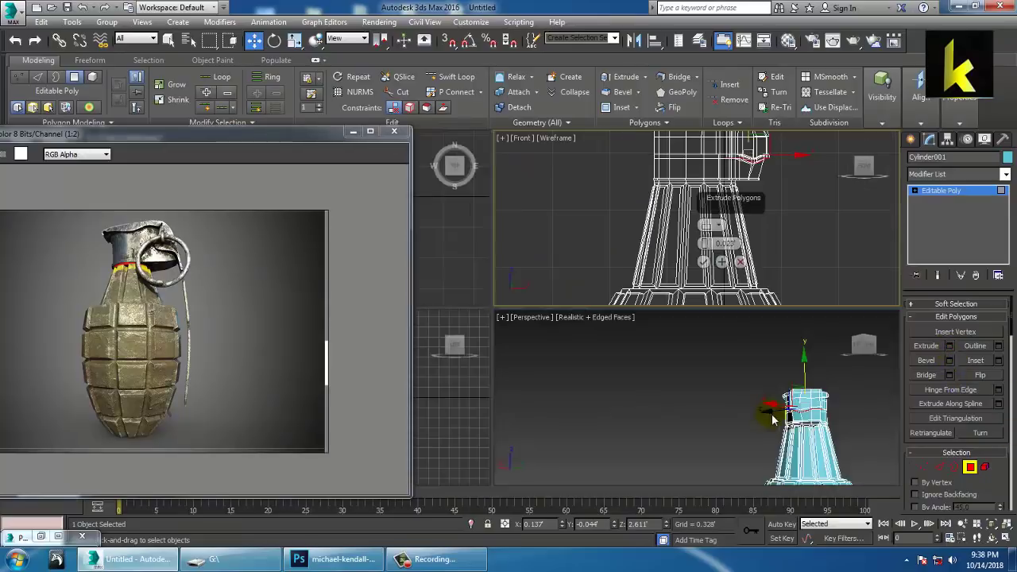
key("alt+w")
middle_click_drag(772, 418, 495, 327)
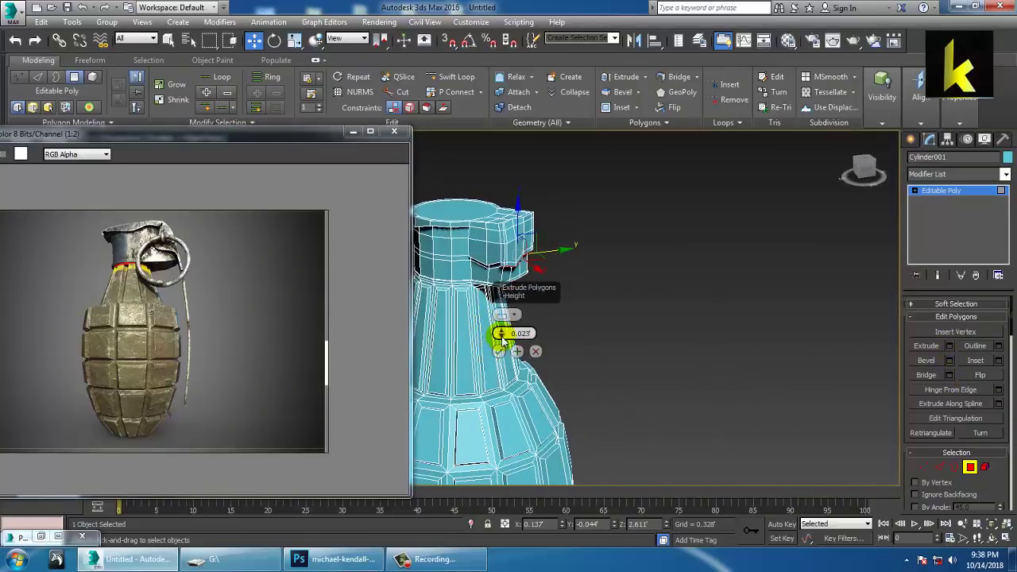
left_click_drag(500, 333, 485, 206)
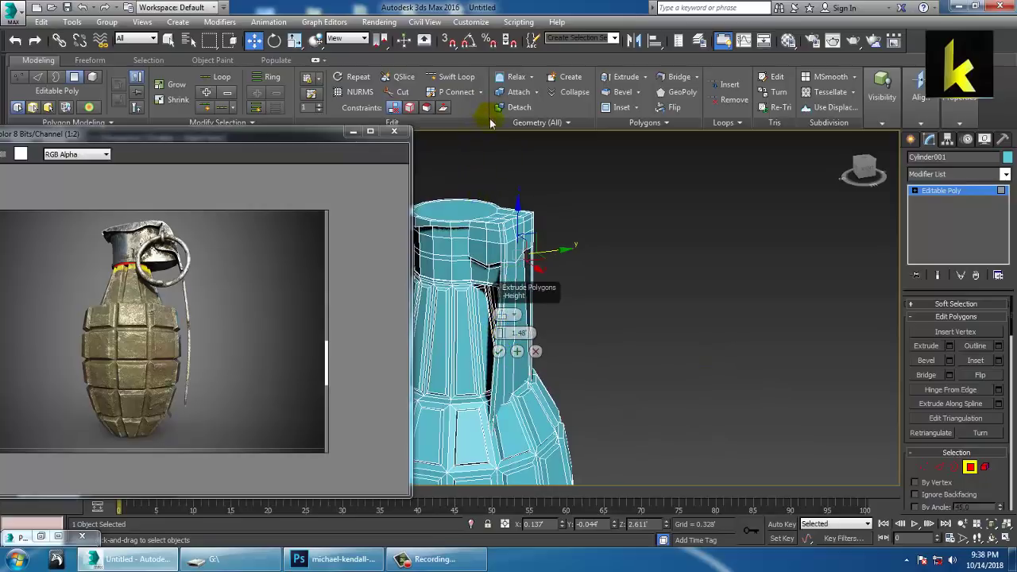
left_click(500, 352)
Set the reference coordinate system for moving to Local.
scroll(504, 358, "down", 5)
middle_click_drag(556, 383, 607, 369)
scroll(568, 339, "up", 3)
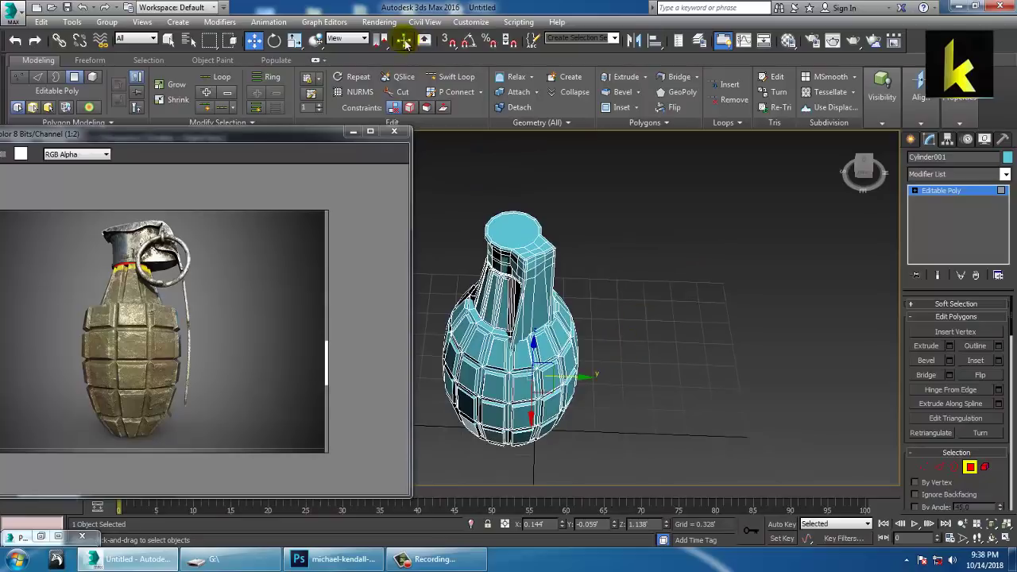
left_click(357, 38)
left_click(358, 85)
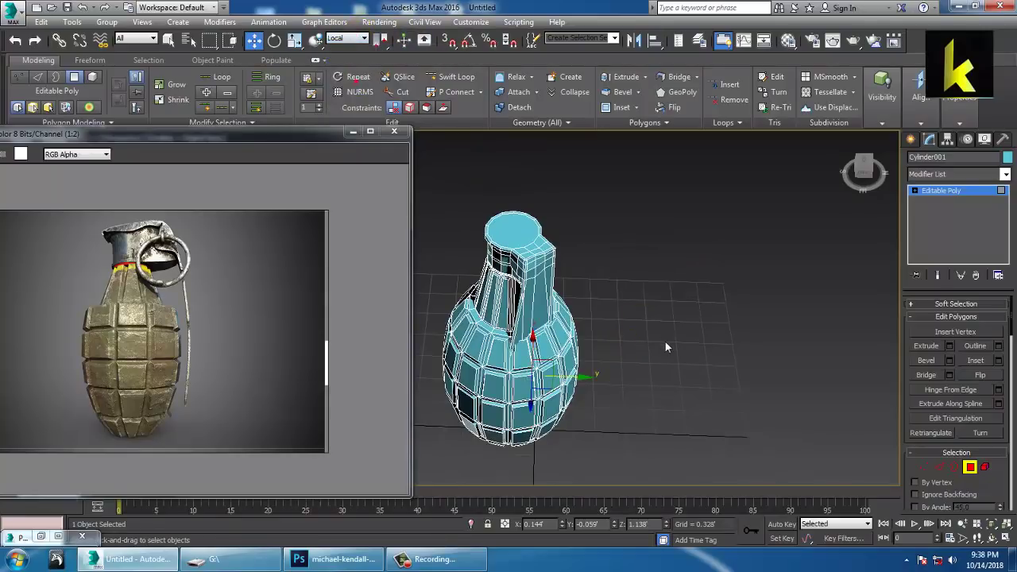
middle_click_drag(628, 350, 585, 392, "alt")
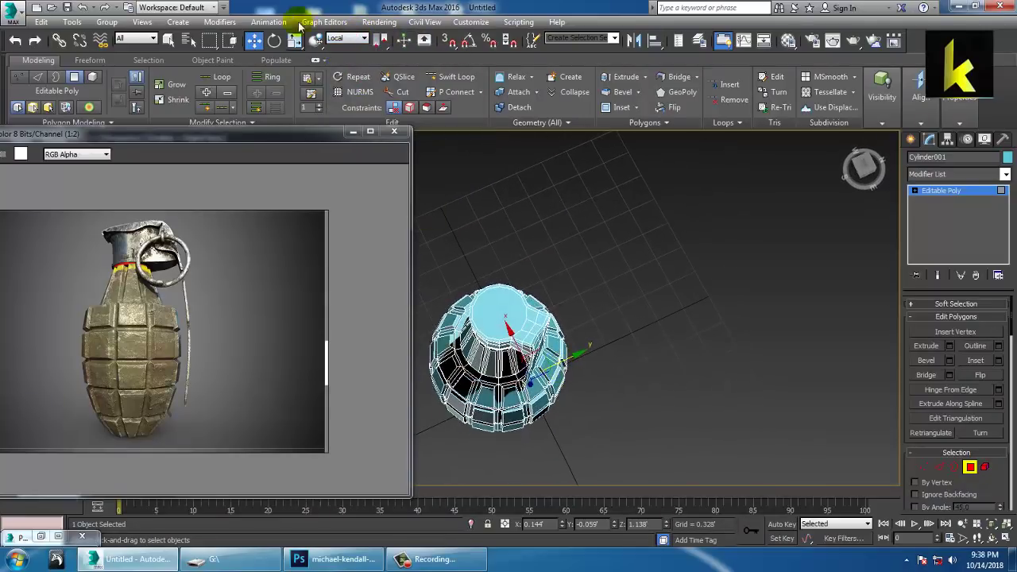
Move the lever's lower end polygons outward along the local axes so the lever slants away from the grenade body.
left_click(342, 39)
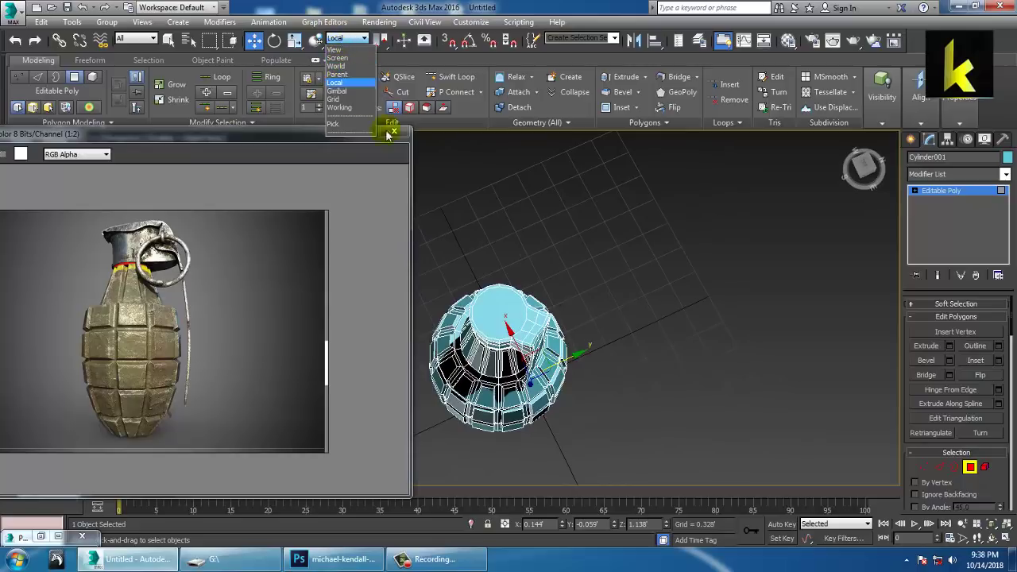
left_click(569, 364)
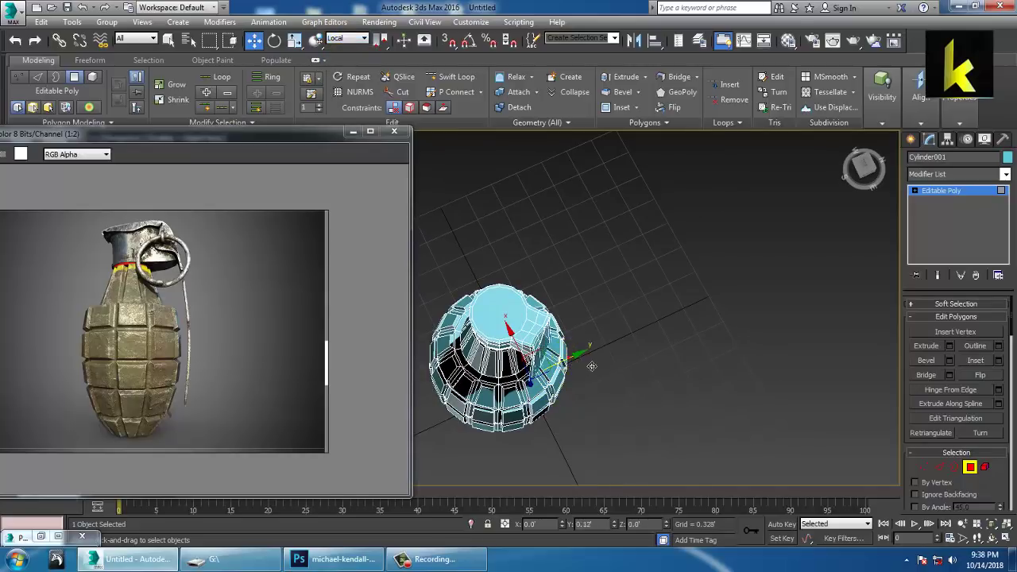
middle_click_drag(614, 362, 578, 357, "alt")
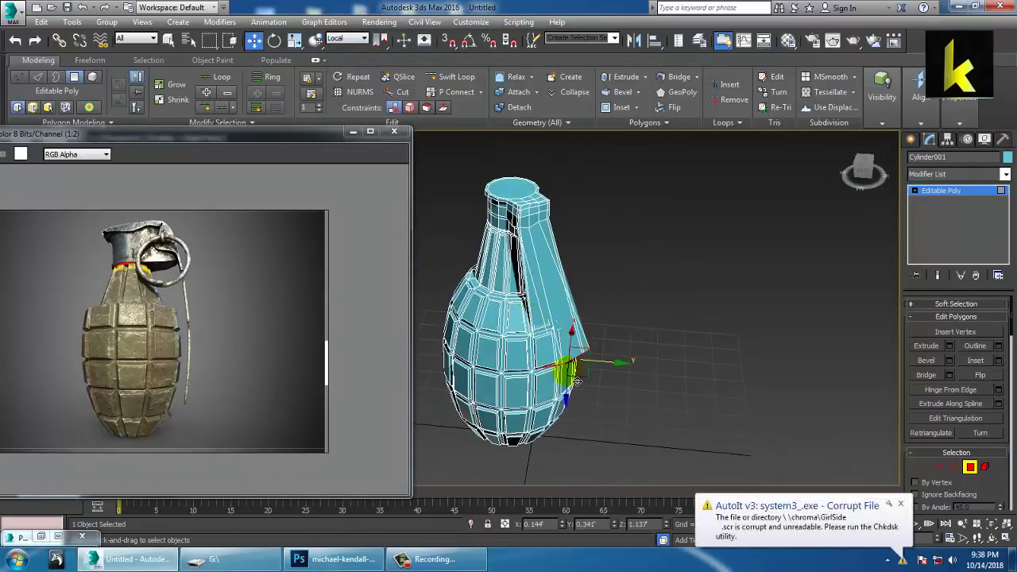
left_click(905, 506)
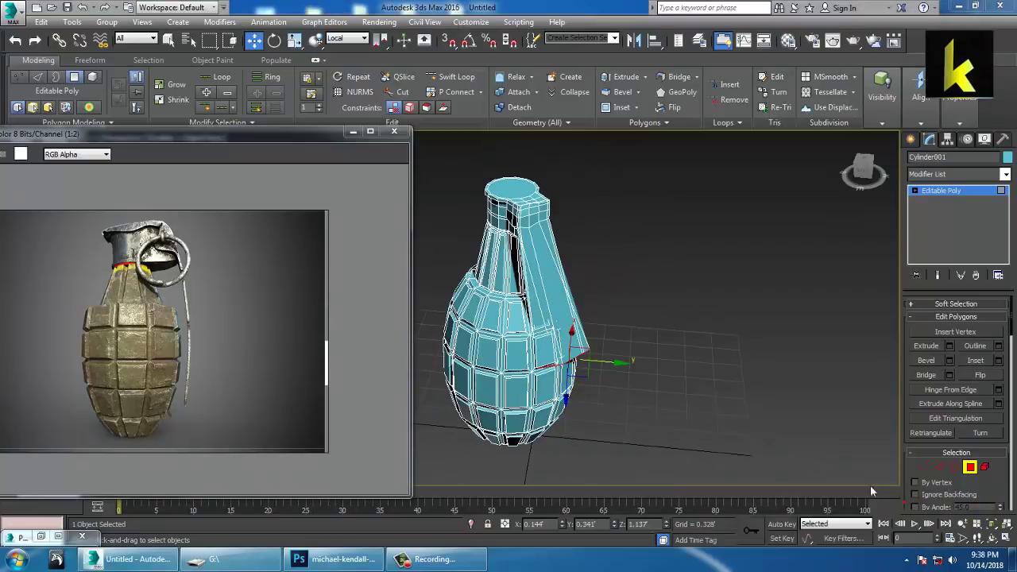
middle_click_drag(669, 344, 644, 383, "alt")
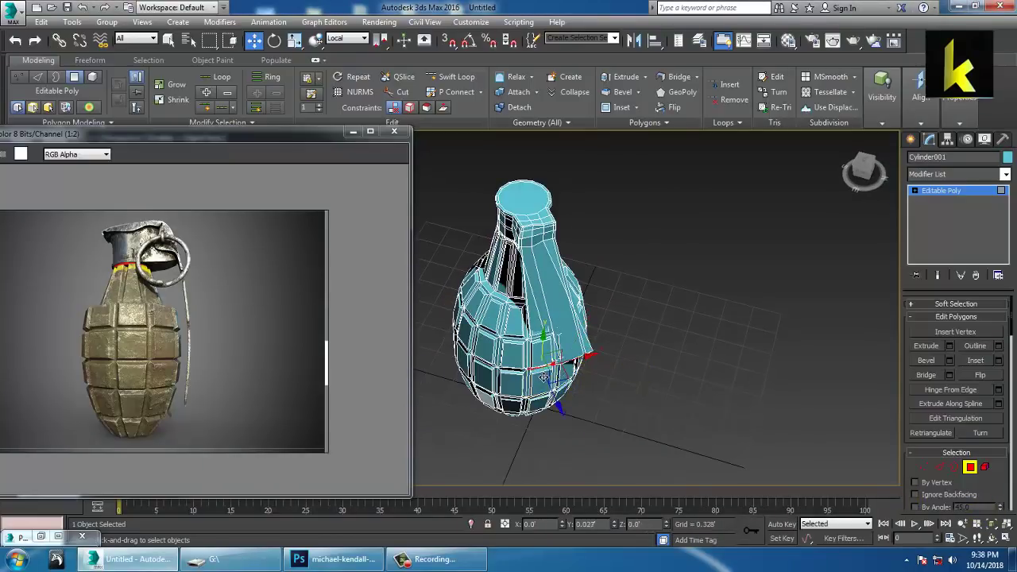
middle_click_drag(539, 367, 647, 380, "alt")
left_click_drag(620, 365, 600, 365)
middle_click_drag(600, 364, 770, 410, "alt")
middle_click_drag(648, 366, 592, 369, "alt")
middle_click_drag(592, 370, 635, 275)
scroll(639, 372, "up", 4)
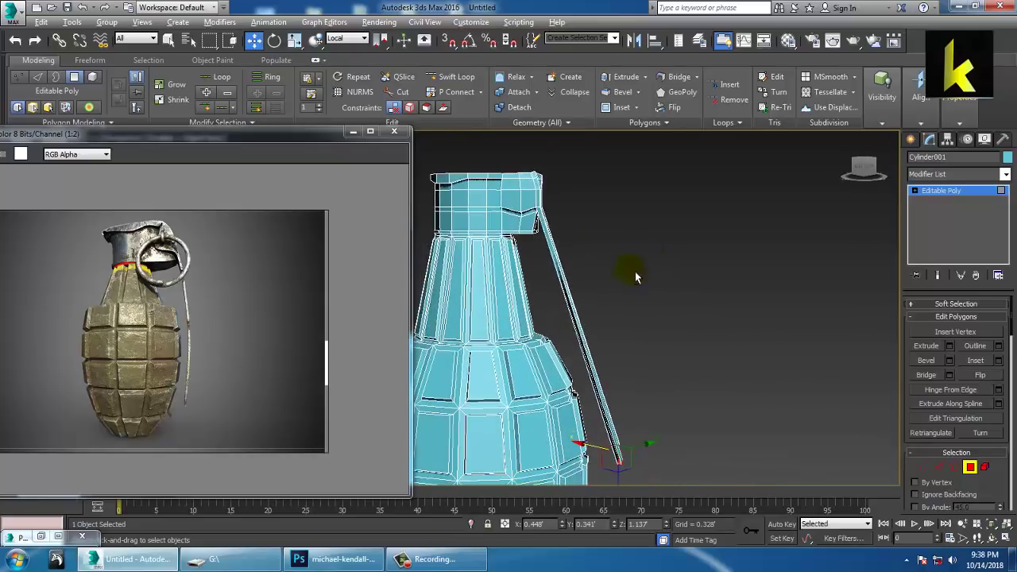
Try to rotate the polygons at the lever's lower end.
scroll(636, 275, "up", 5)
middle_click_drag(590, 250, 668, 296)
middle_click_drag(706, 407, 654, 198)
middle_click_drag(653, 199, 645, 245, "alt")
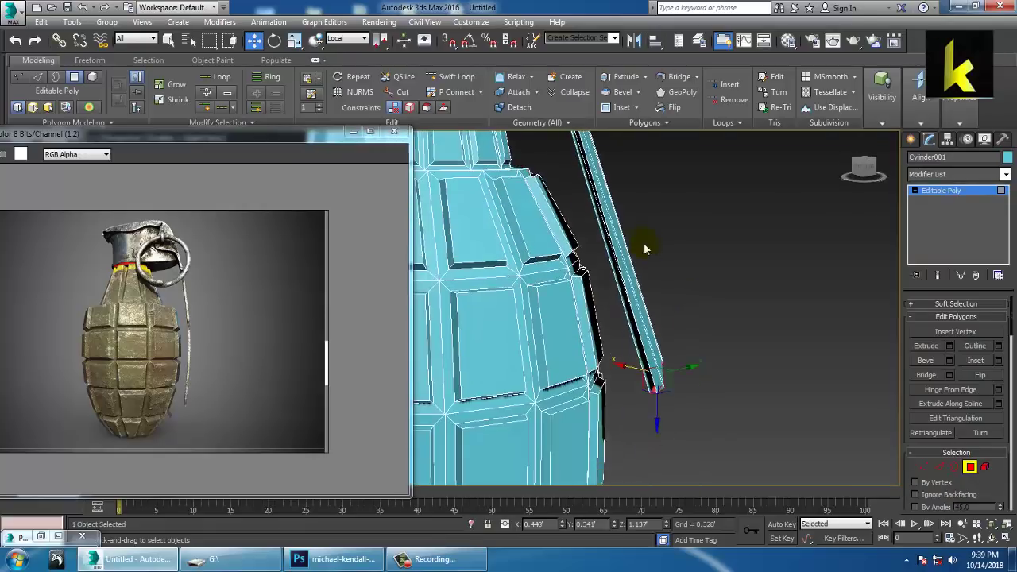
mouse_move(655, 378)
middle_mouse_down("alt")
mouse_move(673, 358)
mouse_move(672, 371)
middle_mouse_up("alt")
left_click_drag(672, 371, 674, 379, "alt")
middle_click_drag(674, 378, 658, 407, "alt")
key("e")
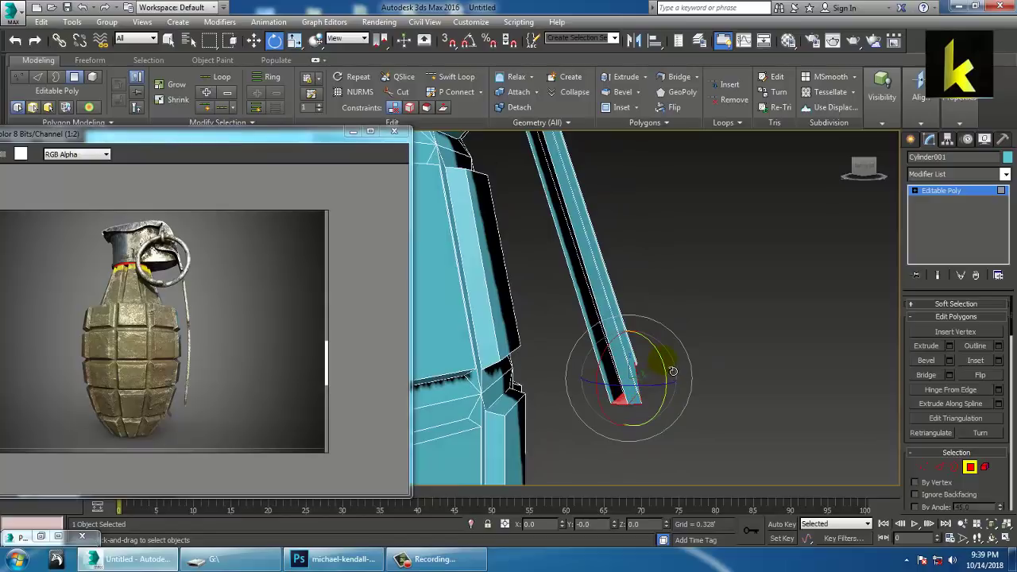
middle_click_drag(673, 371, 601, 253, "alt")
Undo the changes to the lever's lower end and its long extrusion.
key("ctrl+z")
key("ctrl+z")
key("ctrl+z")
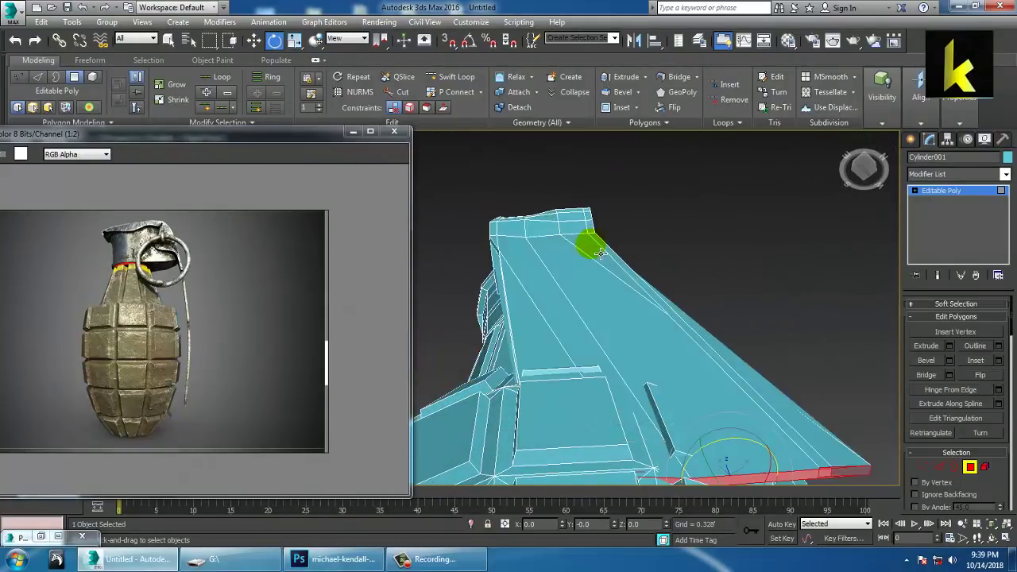
Set the reference coordinate system for moving to View, starting from a polygon under the fuze head's side tab.
middle_click_drag(729, 258, 655, 352, "alt")
scroll(656, 351, "up", 2)
left_click(570, 257)
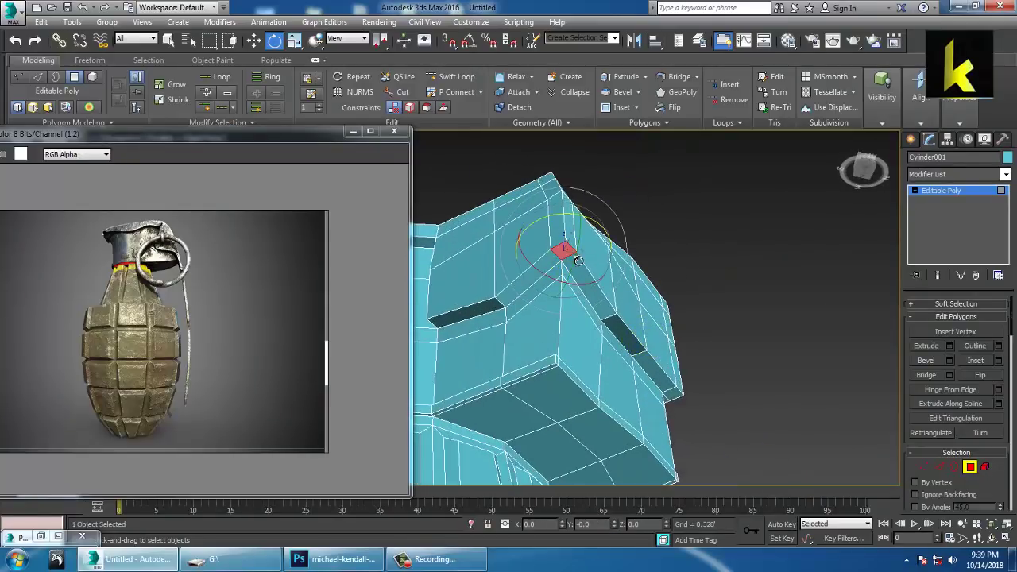
key("w")
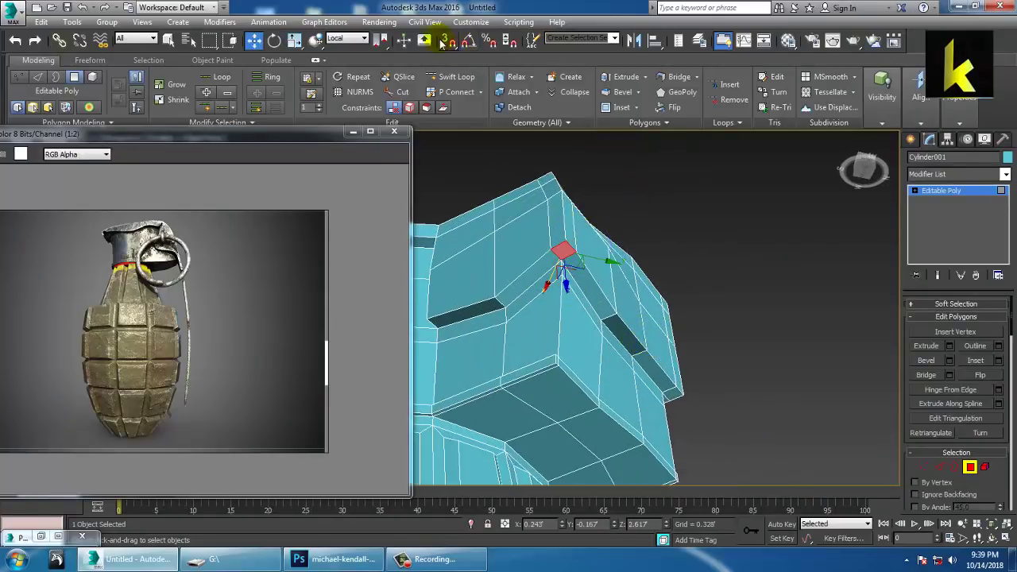
left_click(362, 42)
left_click(358, 48)
middle_click_drag(605, 241, 620, 316, "alt")
left_click_drag(572, 216, 584, 275)
key("ctrl+z")
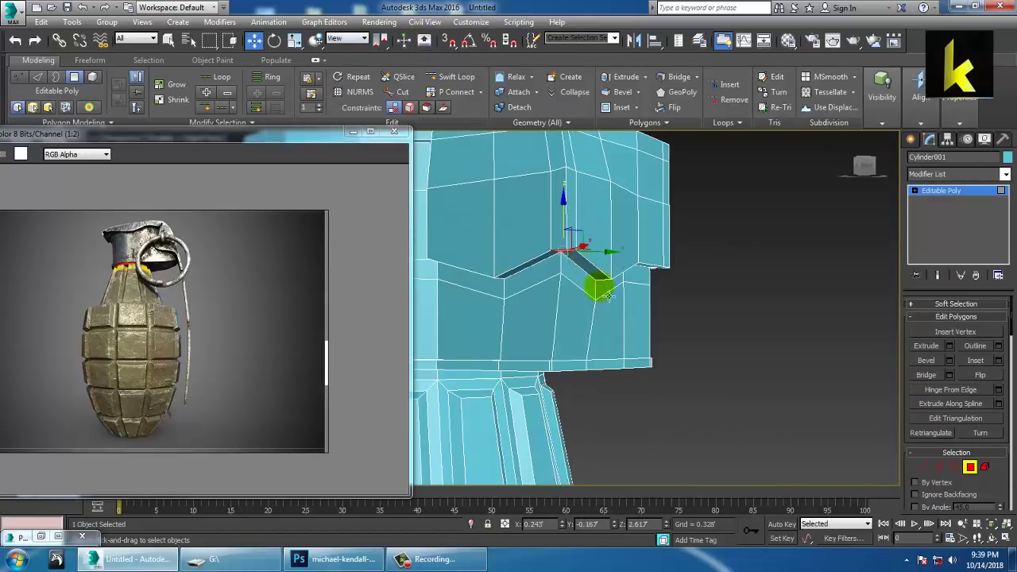
Extrude the connected strip of polygons on the underside of the fuze head's side tab downward to form a long lever.
mouse_move(612, 298)
middle_mouse_down("alt")
mouse_move(587, 263)
mouse_move(689, 357)
mouse_move(602, 301)
middle_mouse_up("alt")
scroll(608, 299, "down", 3)
scroll(602, 300, "down", 3)
left_click(613, 326, "ctrl")
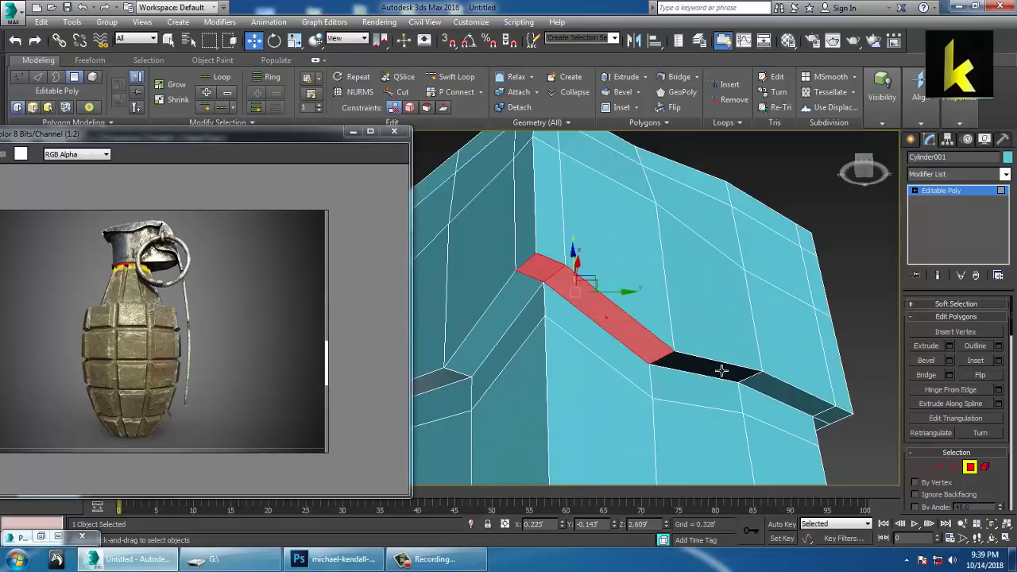
left_click(721, 370, "ctrl")
left_click(785, 400, "ctrl")
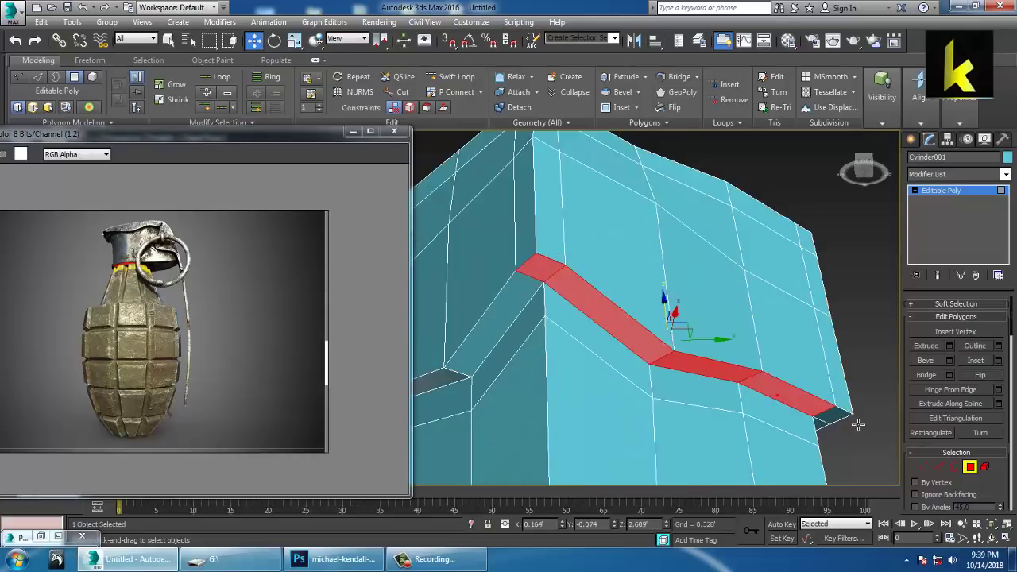
left_click(952, 348)
middle_click_drag(637, 331, 673, 376, "alt")
scroll(674, 399, "down", 4)
middle_click_drag(721, 293, 446, 341, "alt")
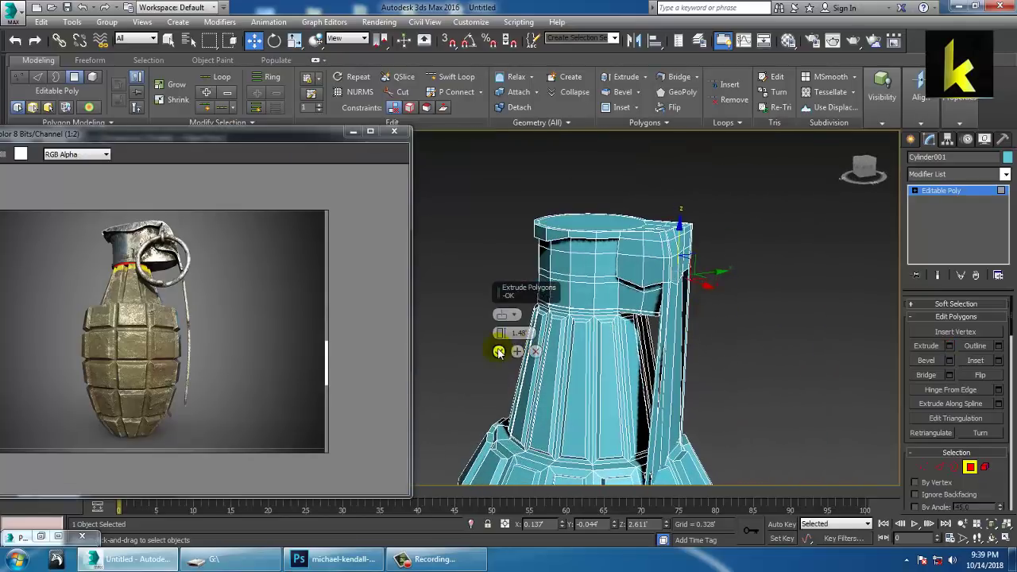
Try moving the lever's lower end polygons away from the body and scaling them, and undo those changes.
scroll(701, 322, "down", 5)
middle_click_drag(712, 408, 691, 360)
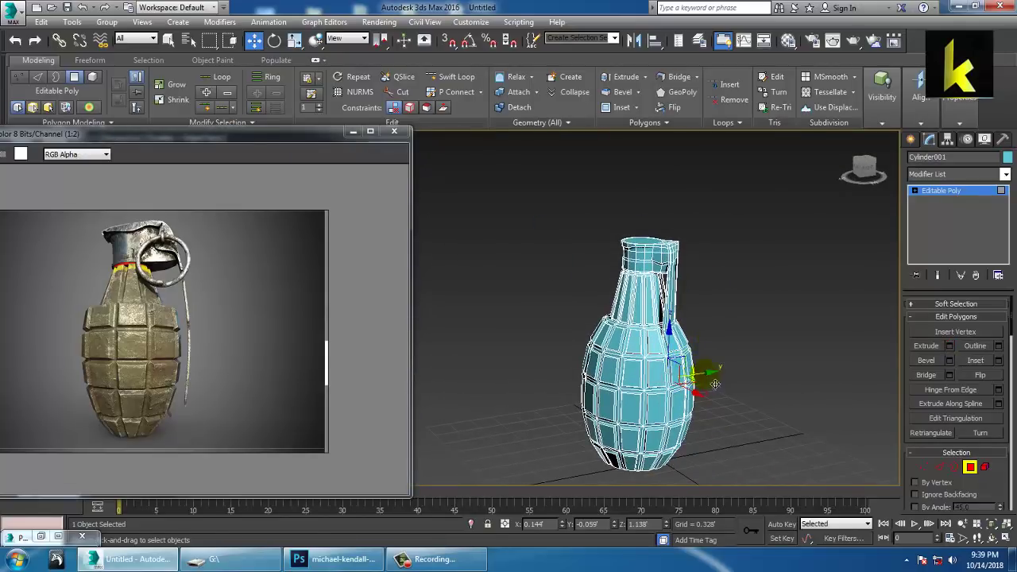
left_click_drag(716, 384, 768, 375)
scroll(767, 376, "up", 4)
middle_click_drag(766, 376, 759, 364, "alt")
key("e")
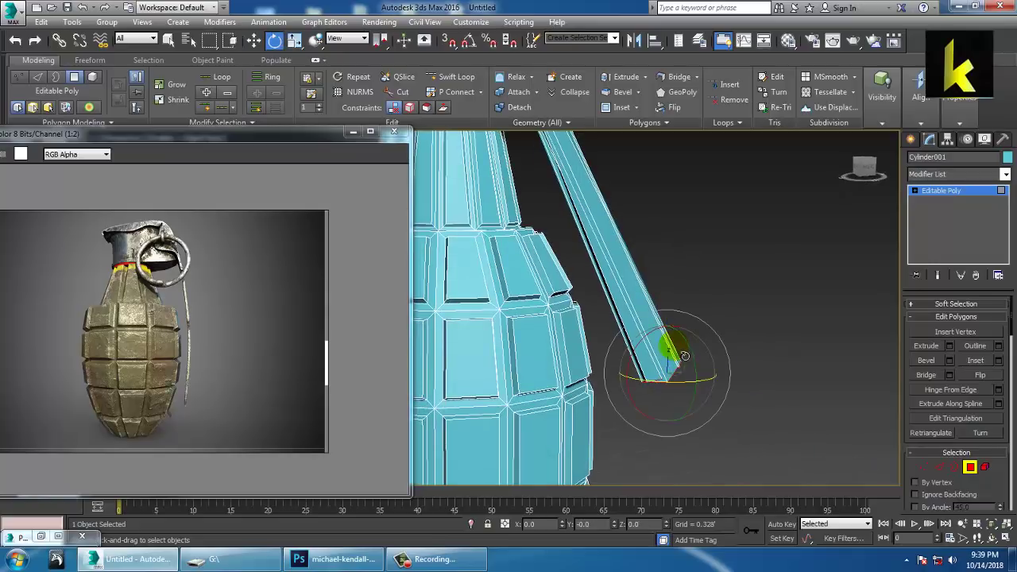
key("r")
left_click_drag(668, 314, 717, 95)
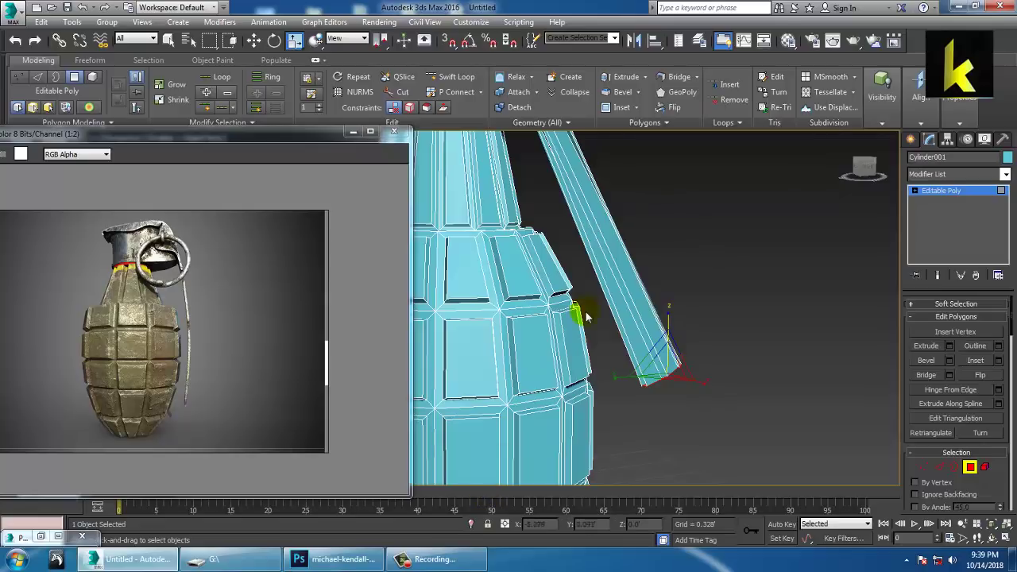
scroll(586, 316, "down", 3)
middle_click_drag(734, 279, 644, 308, "alt")
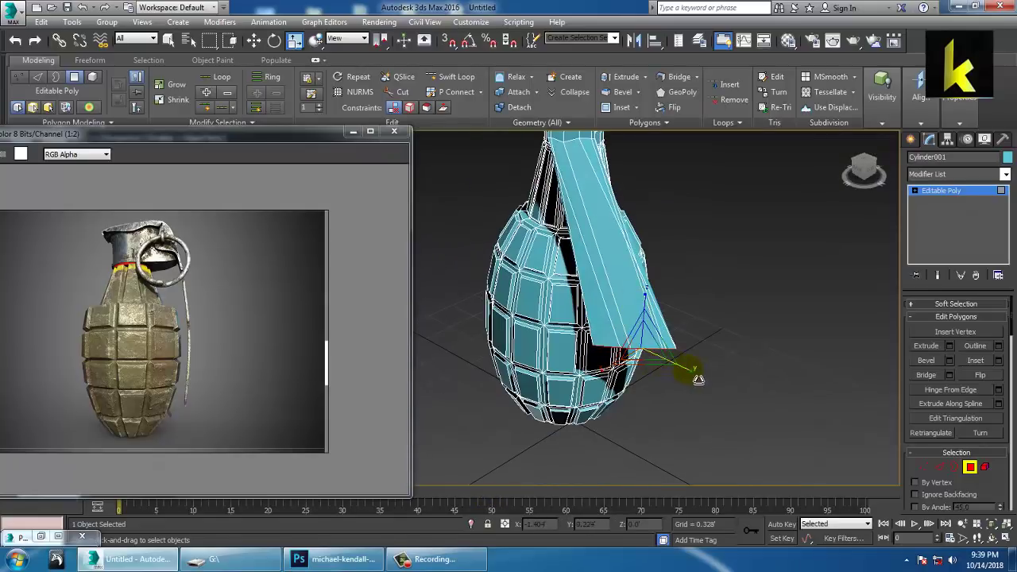
left_click_drag(688, 370, 654, 322)
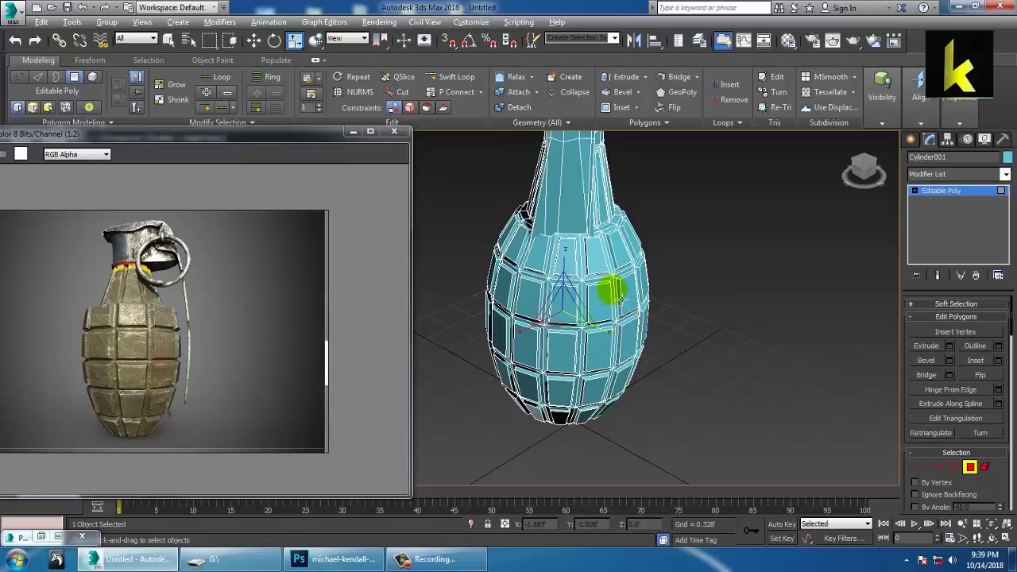
middle_click_drag(621, 300, 642, 322, "alt")
Move the lever's lower end polygons outward along Y and rotate them about 28 degrees around Z.
key("w")
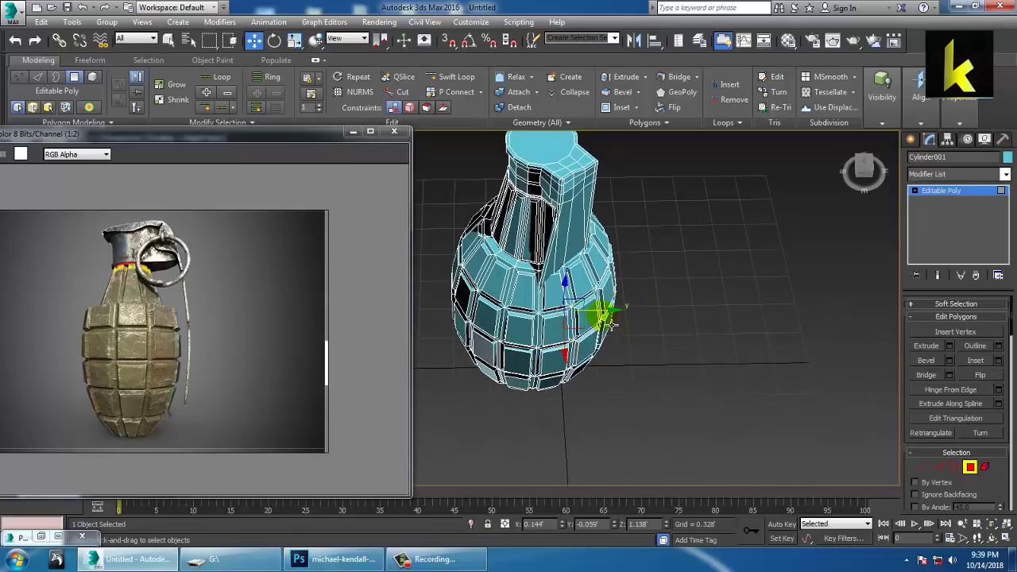
left_click_drag(612, 321, 680, 321)
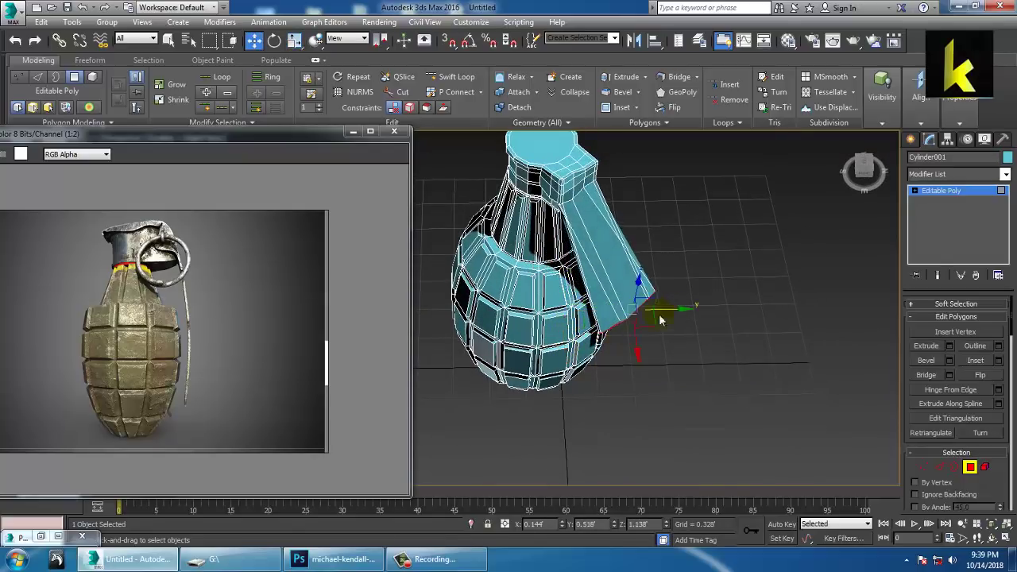
middle_click_drag(661, 319, 630, 313, "alt")
key("e")
left_click_drag(661, 348, 694, 336)
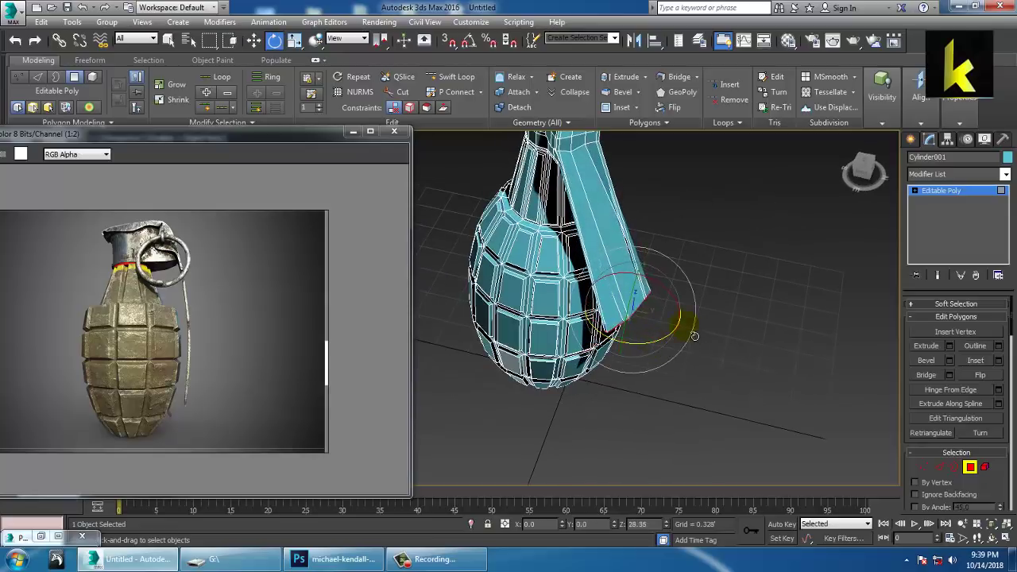
middle_click_drag(685, 323, 633, 305, "alt")
Shift the lever's lower end polygons diagonally in the Top view so the lever follows the side tab's direction.
key("w")
key("alt+w")
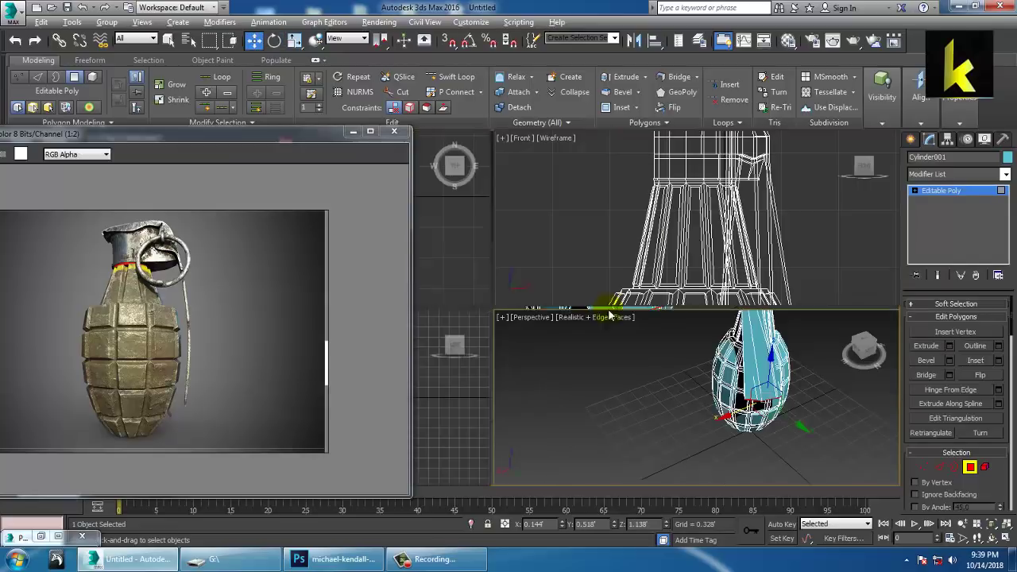
right_click(487, 232)
key("alt+w")
scroll(494, 232, "down", 5)
scroll(690, 326, "down", 5)
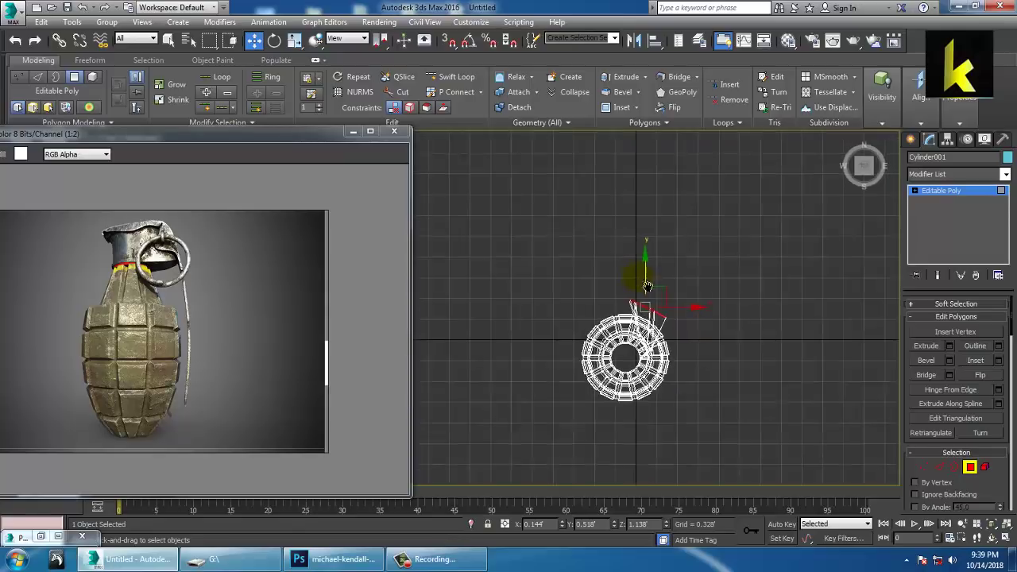
scroll(647, 280, "up", 2)
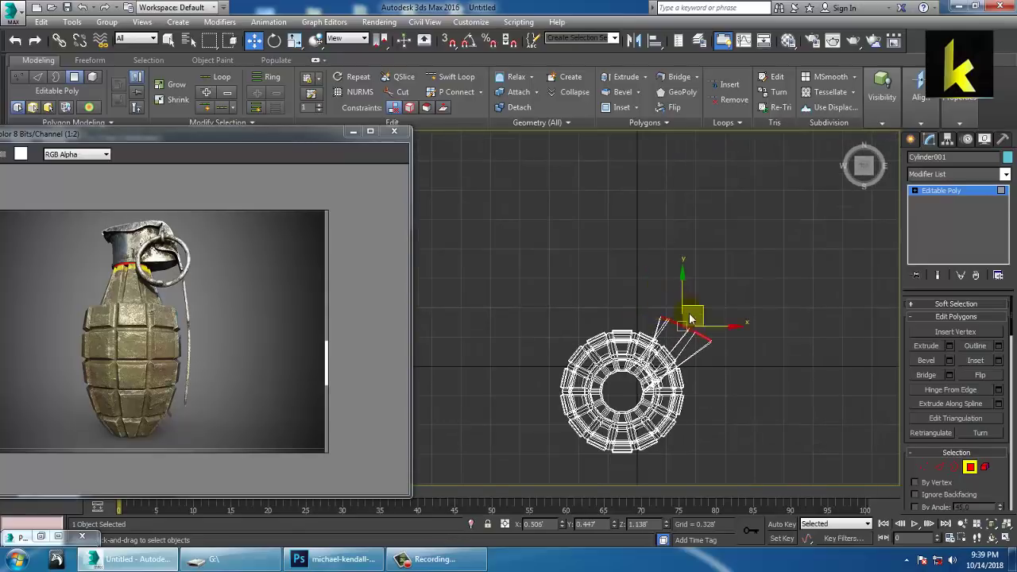
scroll(690, 317, "up", 3)
middle_click_drag(690, 318, 670, 291)
scroll(666, 295, "up", 1)
key("alt+w")
key("alt+w")
middle_click_drag(712, 350, 697, 303, "alt")
Try rotating the lever's lower end polygons again, and undo this together with the lever's moves and extrusion.
key("e")
middle_click_drag(532, 307, 498, 275, "alt")
middle_click_drag(498, 275, 585, 317)
scroll(601, 307, "up", 3)
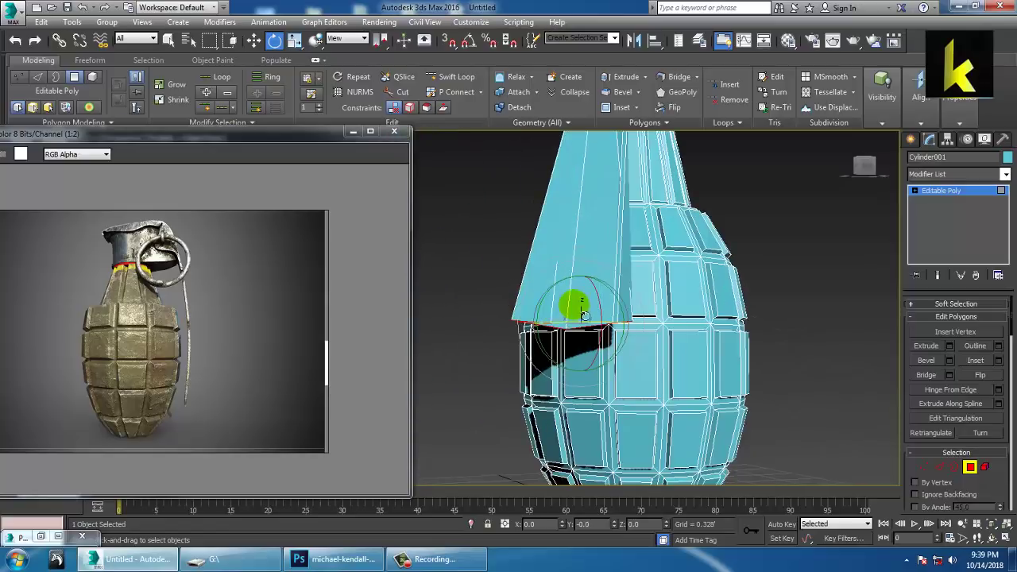
left_click_drag(603, 308, 591, 221)
key("ctrl+z")
key("ctrl+z")
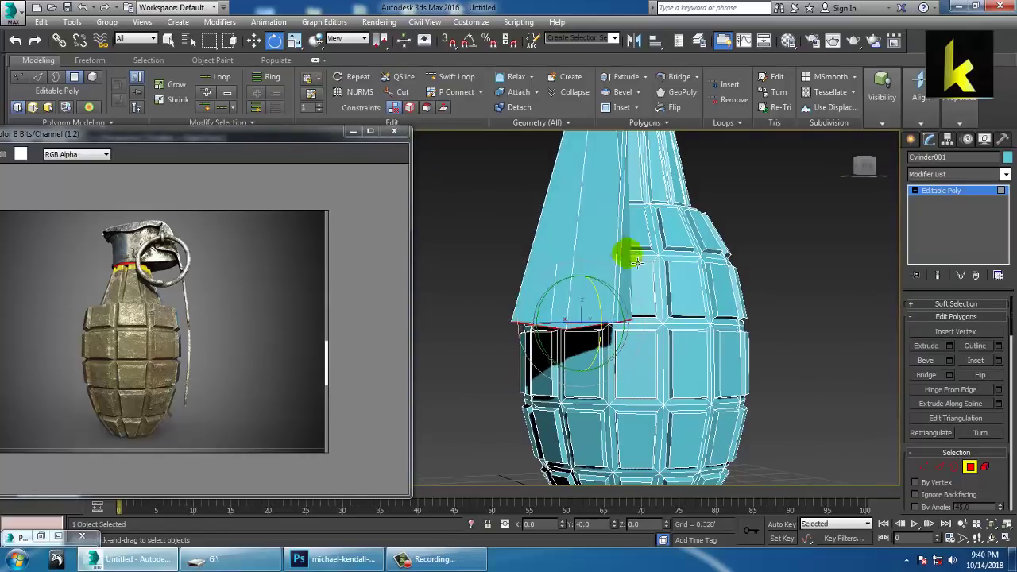
middle_click_drag(665, 259, 696, 270, "alt")
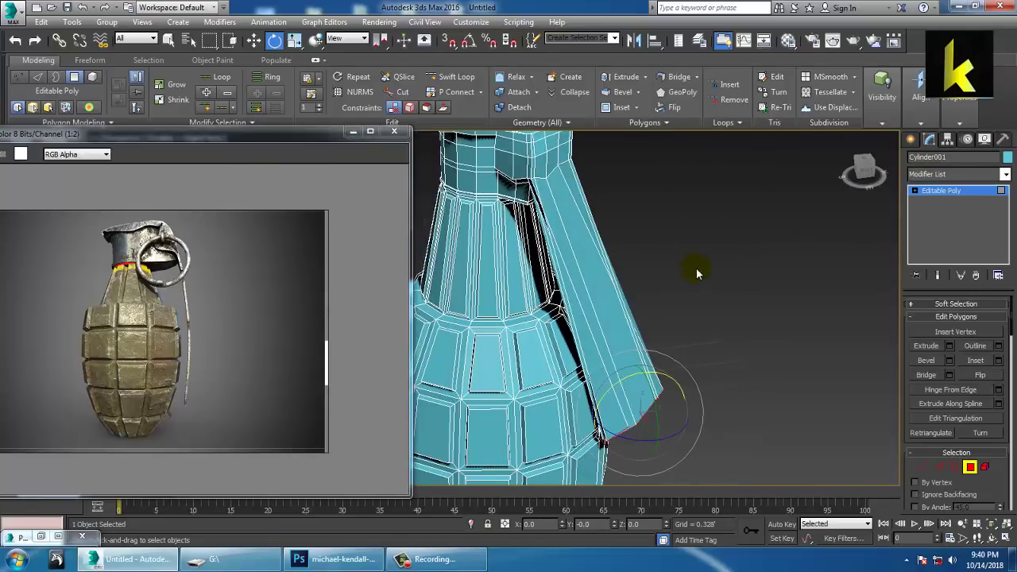
key("w")
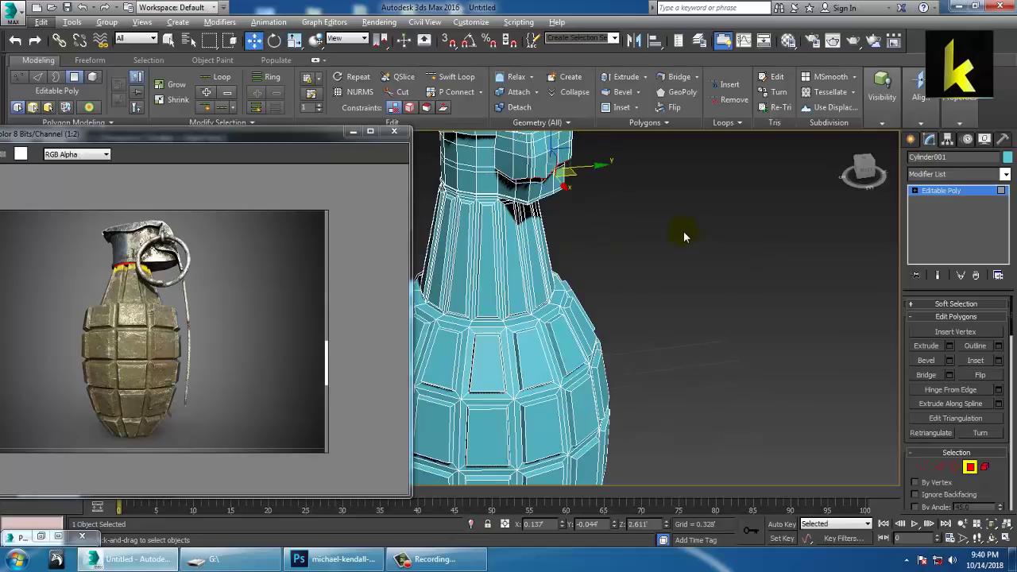
Draw a curved Line spline in the Front view from the side tab's lower corner down beside the grenade body.
key("alt+w")
middle_click_drag(740, 168, 676, 169)
key("alt+w")
scroll(666, 235, "down", 4)
mouse_move(663, 285)
middle_mouse_down()
mouse_move(667, 259)
mouse_move(673, 282)
middle_mouse_up()
scroll(662, 288, "down", 2)
scroll(673, 286, "up", 2)
left_click(913, 140)
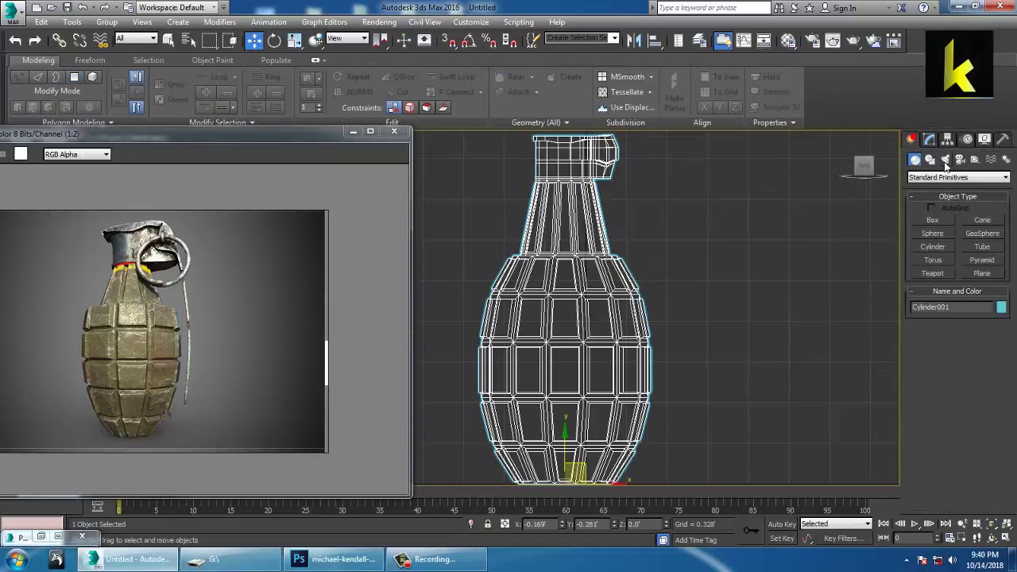
left_click(931, 159)
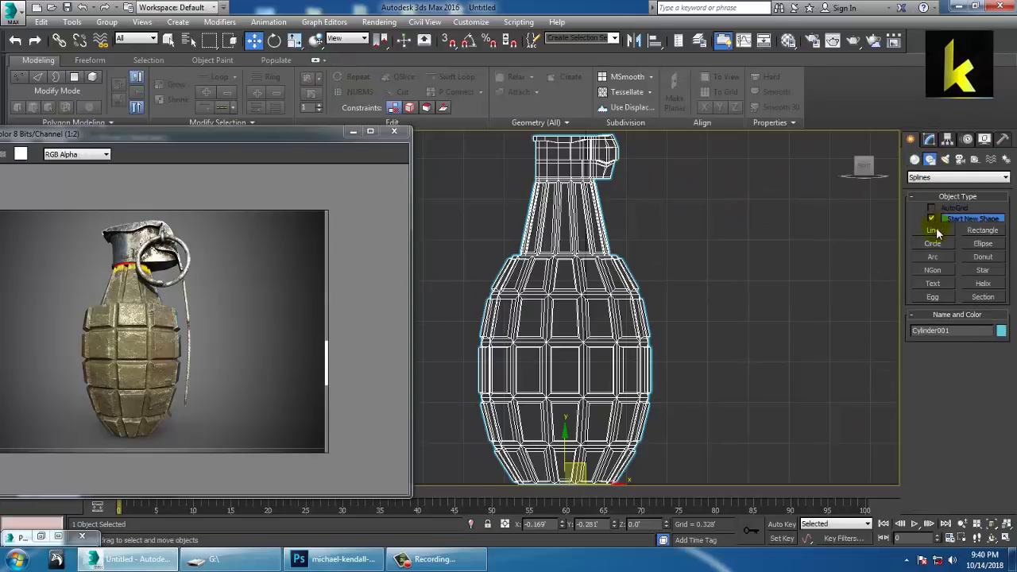
left_click(935, 231)
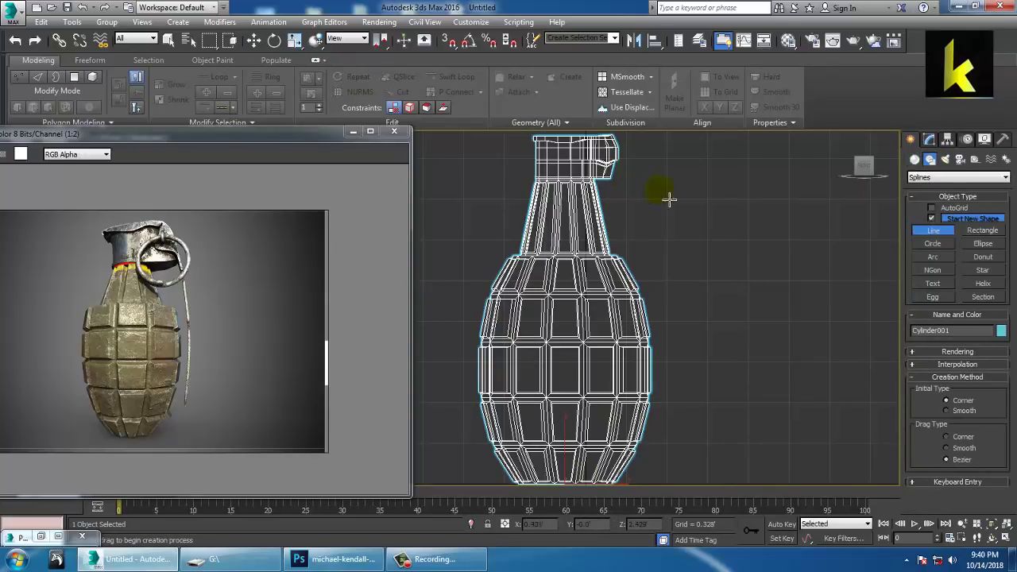
left_click(610, 180)
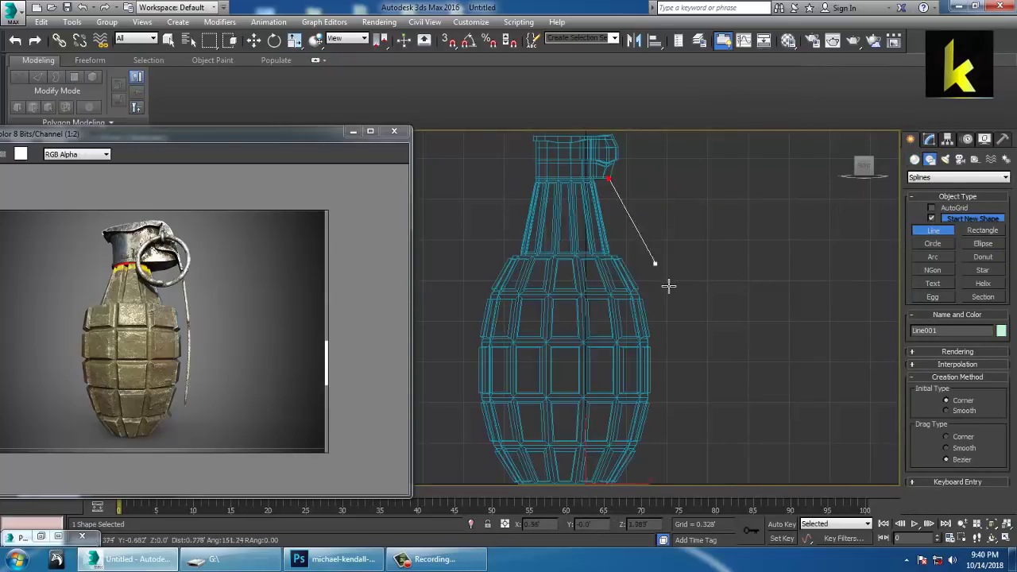
left_click_drag(681, 392, 681, 423)
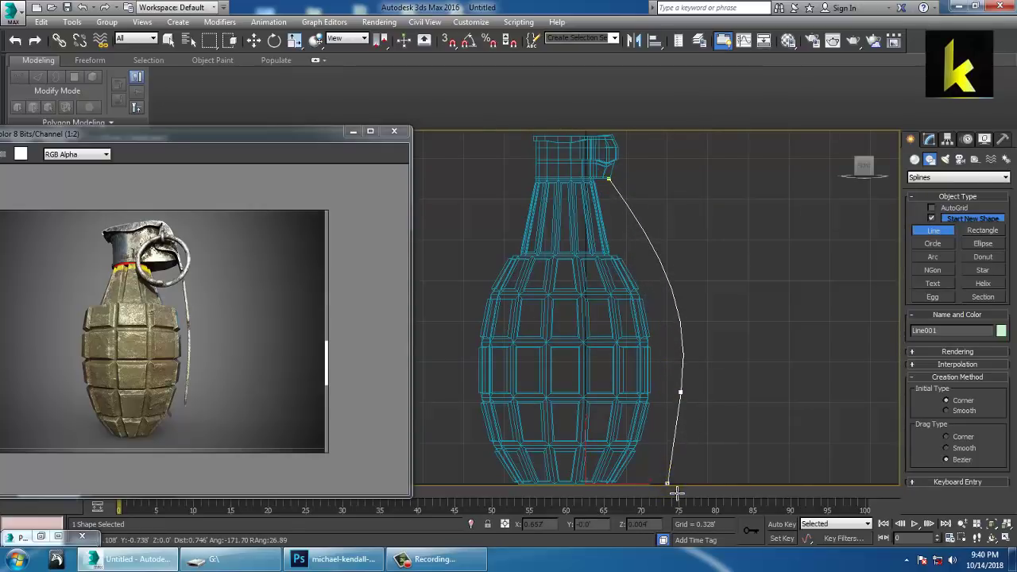
Finish the line and move its lower end vertex further down and slightly towards the grenade body.
key("w")
scroll(725, 353, "down", 2)
scroll(723, 352, "up", 2)
middle_click_drag(723, 352, 710, 276)
key("1")
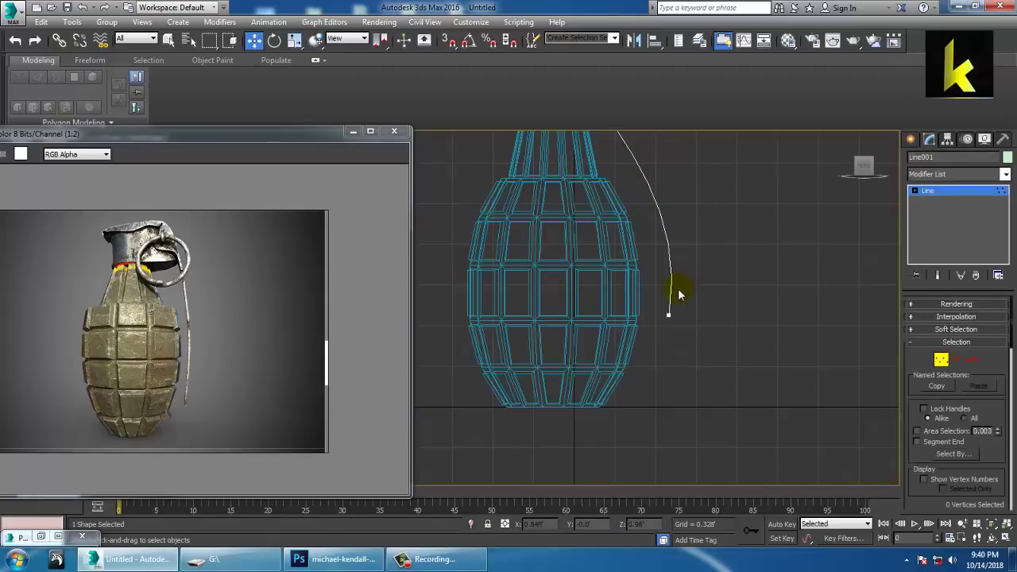
left_click_drag(677, 274, 679, 305)
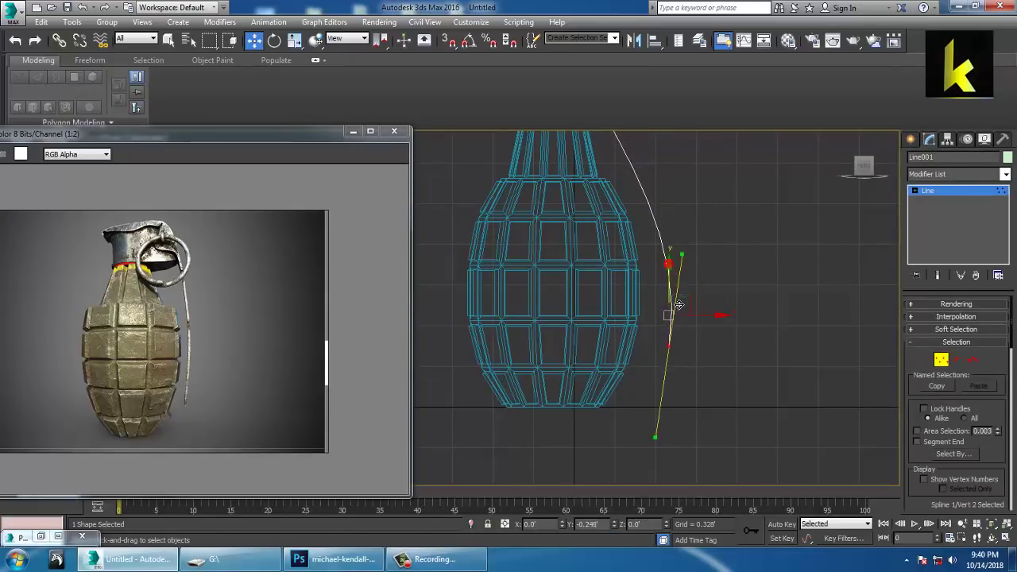
left_click_drag(713, 357, 704, 356)
Examine how the line sits relative to the grenade and its side tab in the Perspective and Top views.
middle_click_drag(735, 282, 749, 360)
key("alt+w")
key("alt+w")
mouse_move(696, 262)
middle_mouse_down("alt")
mouse_move(654, 238)
mouse_move(673, 237)
mouse_move(694, 207)
mouse_move(693, 255)
middle_mouse_up("alt")
scroll(673, 237, "down", 4)
key("alt+w")
middle_click(454, 236)
key("alt+w")
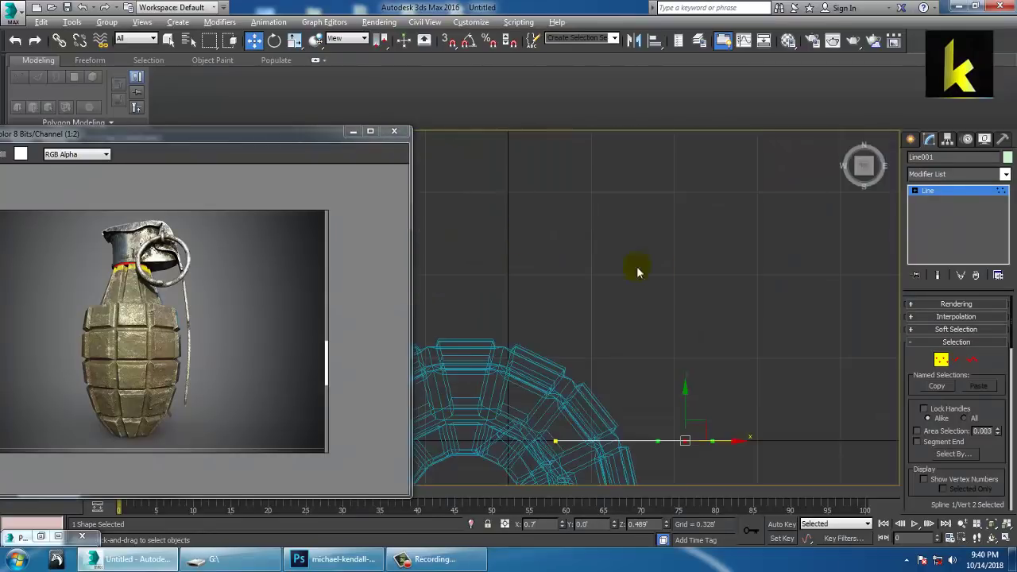
scroll(638, 270, "down", 2)
middle_click_drag(612, 377, 613, 317)
key("alt+w")
middle_click(707, 386)
key("alt+w")
middle_click_drag(552, 306, 632, 288, "alt")
middle_click_drag(633, 288, 611, 338, "alt")
scroll(627, 285, "up", 3)
scroll(628, 290, "up", 3)
Leave the line's vertex editing and rotate the whole grenade in the Top view until its side tab faces along X.
left_click(927, 191)
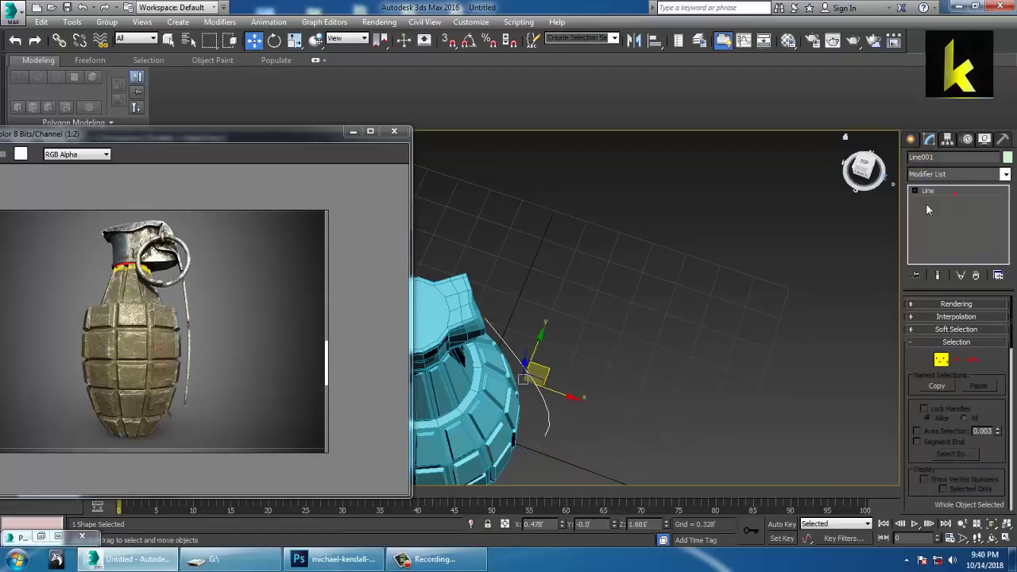
middle_click_drag(633, 294, 761, 245)
left_click(522, 392)
key("alt+w")
middle_click(443, 224)
key("alt+w")
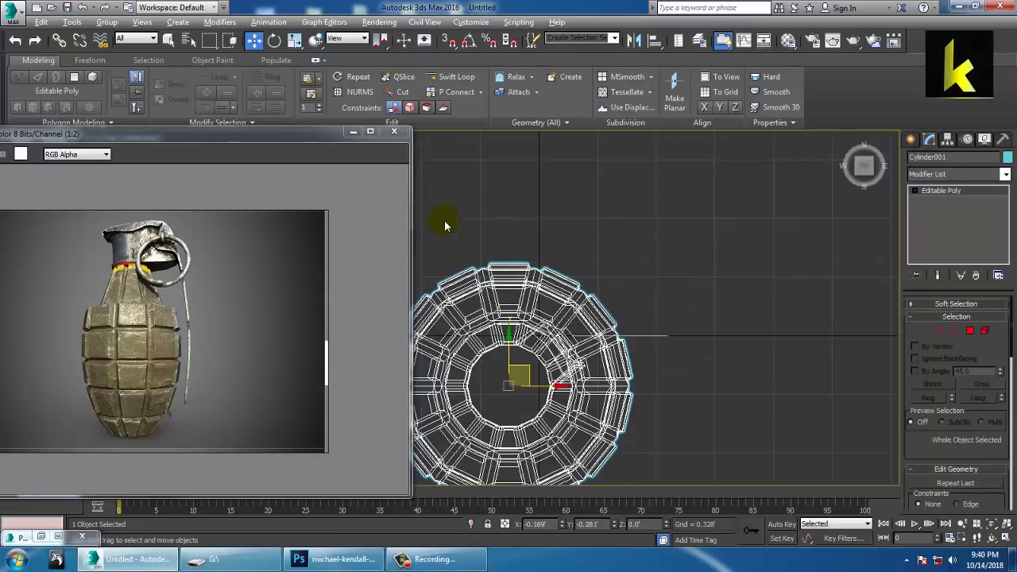
key("z")
middle_click_drag(566, 285, 598, 269)
key("e")
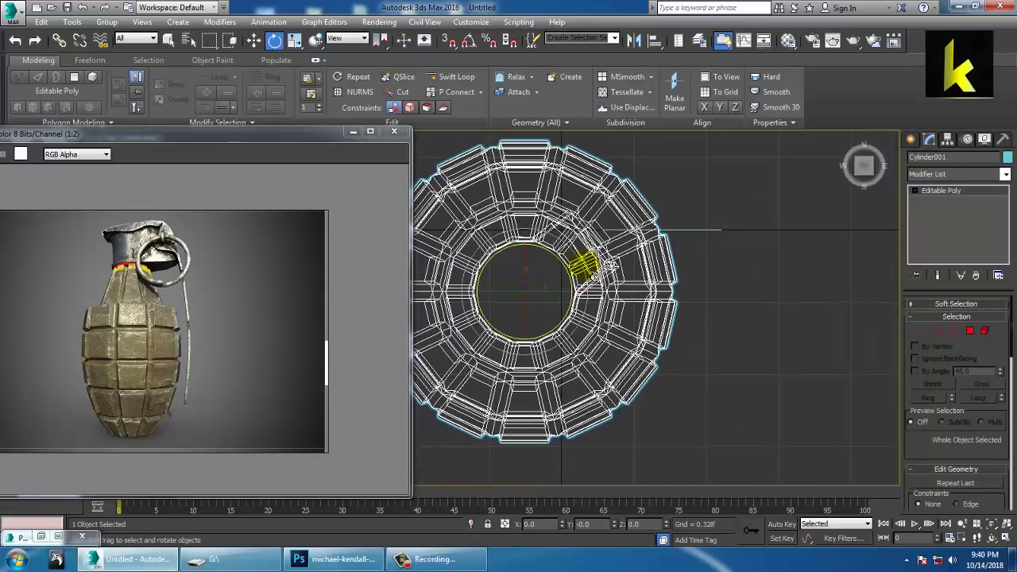
left_click_drag(592, 274, 604, 321)
Move the line along Y to about -0.286 so it lines up with the middle of the grenade's side tab.
left_click(700, 202)
key("w")
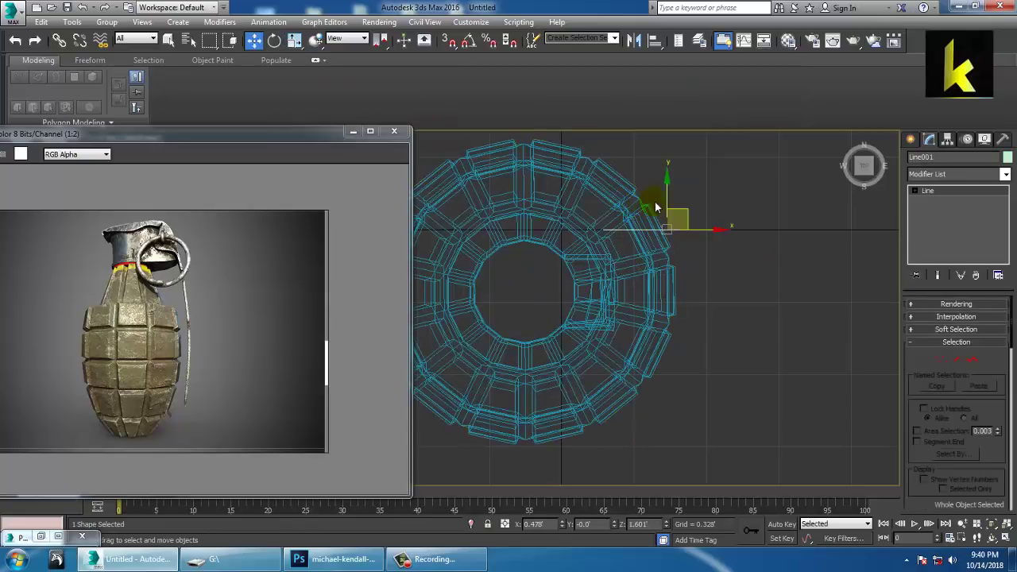
key("alt+w")
middle_click(773, 405)
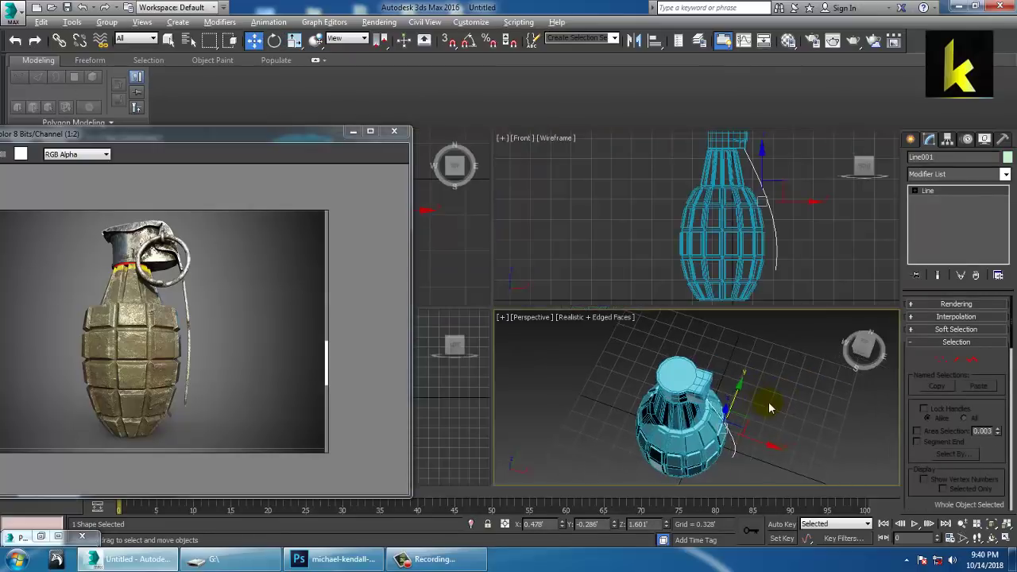
key("alt+w")
middle_click_drag(770, 404, 877, 327, "alt")
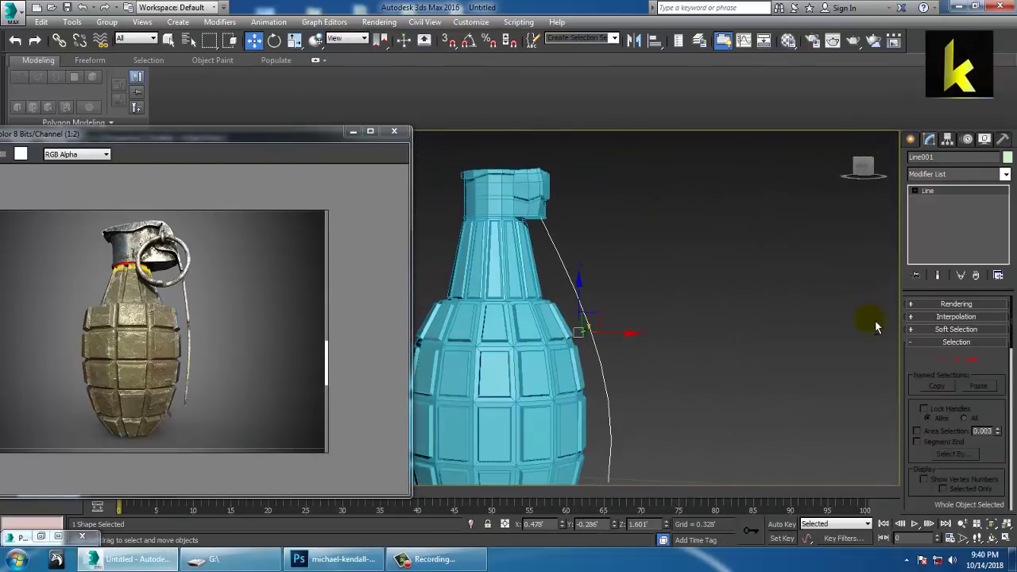
Display the line in the viewport as a rectangular strip with length 0.364' and width 0.016'.
left_click(934, 305)
left_click(936, 323)
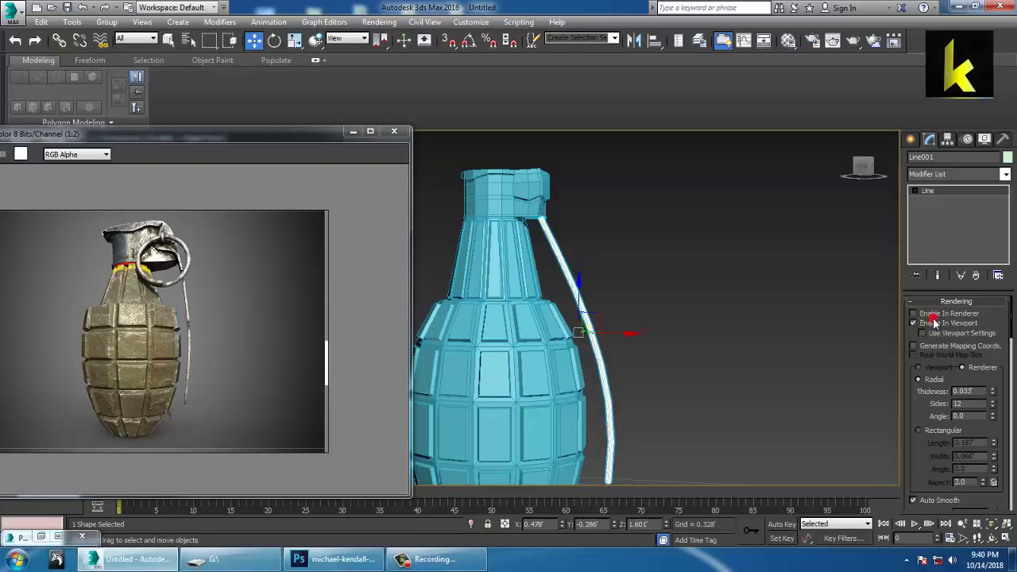
left_click(922, 431)
middle_click_drag(813, 371, 716, 383, "alt")
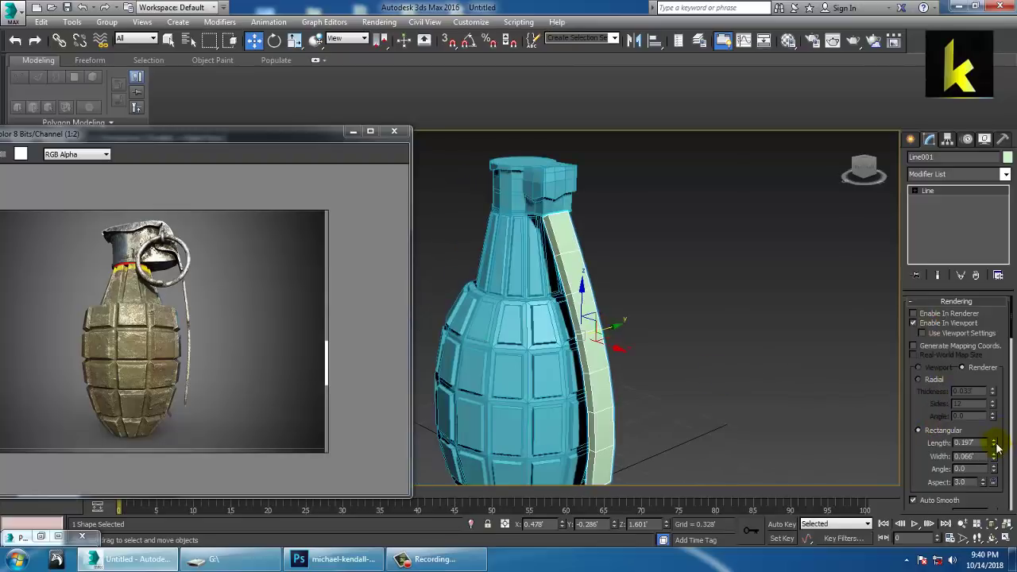
left_click_drag(995, 445, 994, 383)
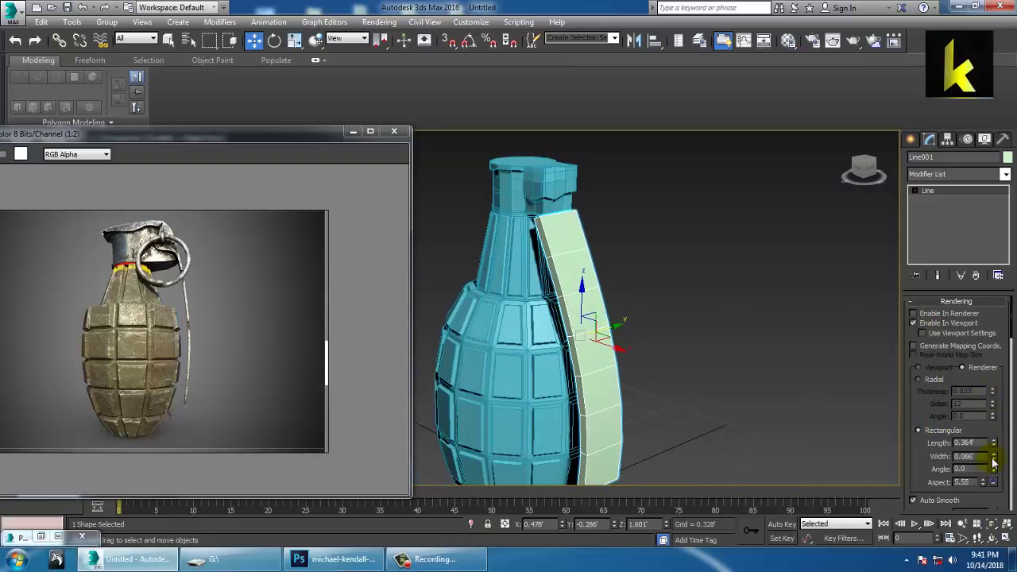
left_click_drag(994, 460, 1012, 515)
middle_click_drag(647, 387, 671, 305, "alt")
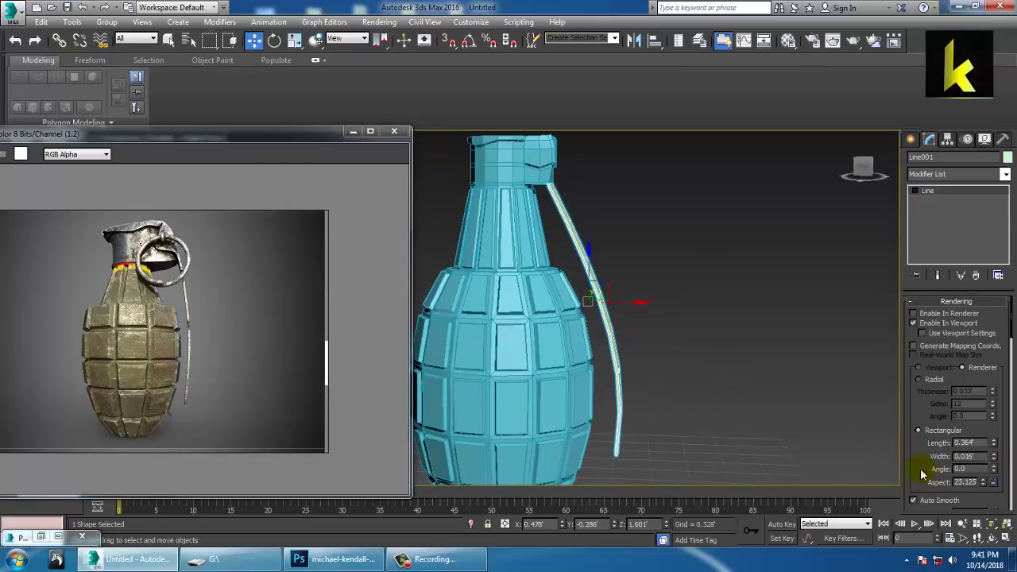
left_click_drag(928, 478, 897, 474)
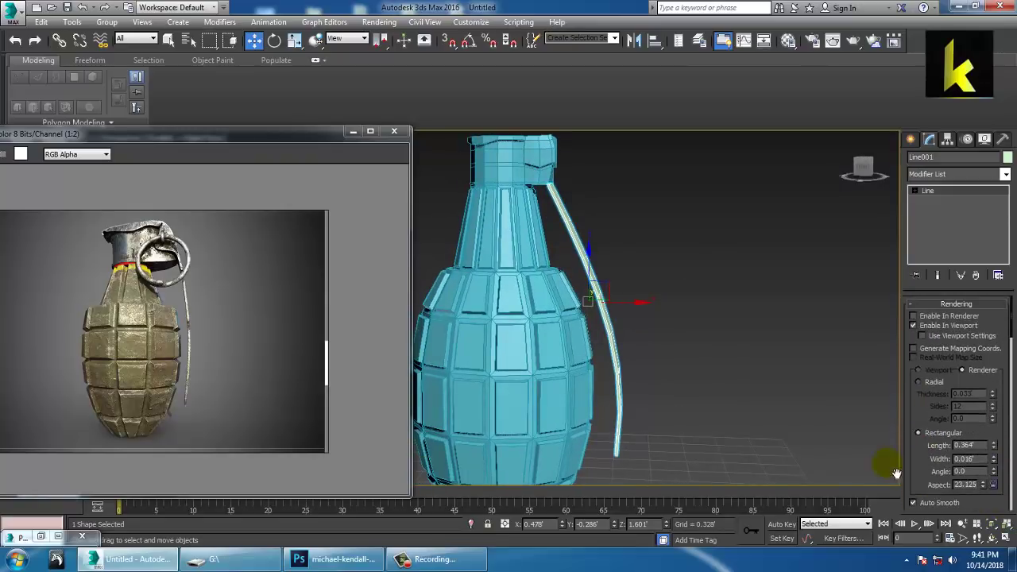
Scale the lever strip along Y to about 79% so it fits the side tab.
middle_click_drag(755, 313, 631, 352, "alt")
middle_click_drag(661, 278, 635, 252)
key("r")
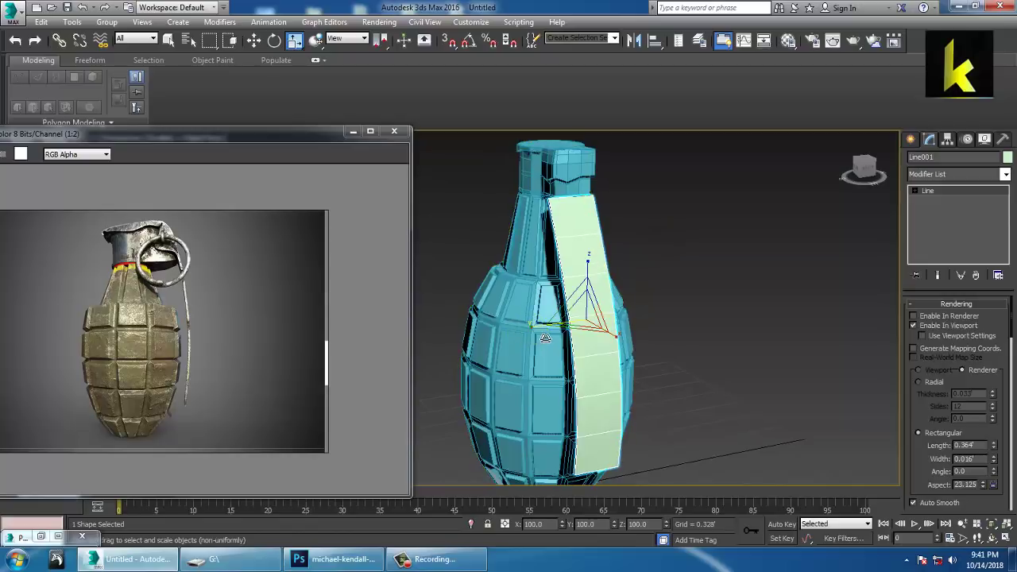
left_click_drag(539, 330, 550, 328)
Move the lever in the Front view to about X 0.415', Z 1.703' so its upper end meets the side tab.
middle_click_drag(558, 306, 639, 240, "alt")
key("alt+w")
middle_click(727, 240)
key("alt+w")
middle_click_drag(720, 228, 699, 266)
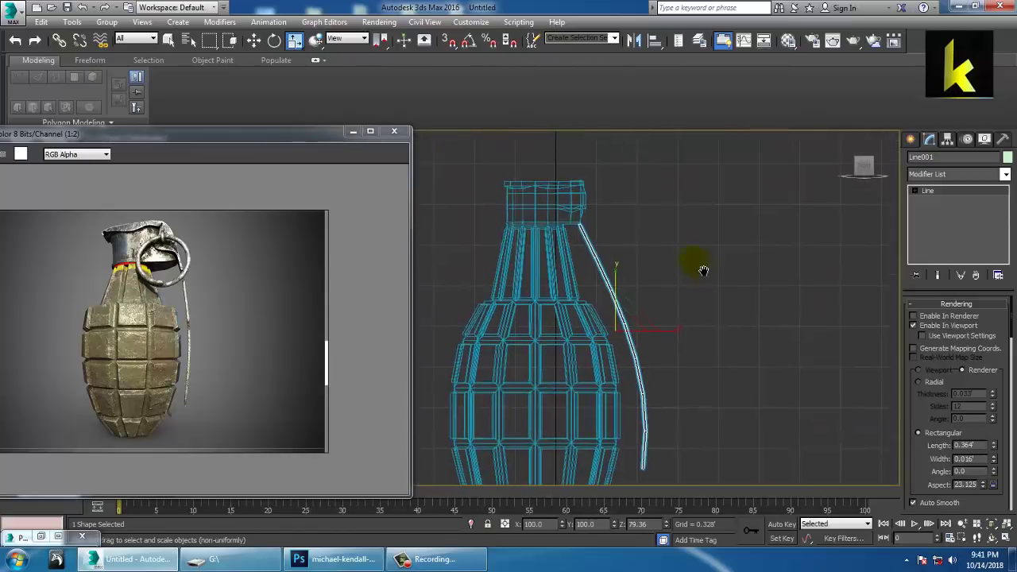
scroll(647, 263, "up", 3)
key("w")
left_click_drag(608, 314, 621, 290)
left_click_drag(648, 345, 676, 325)
key("e")
key("w")
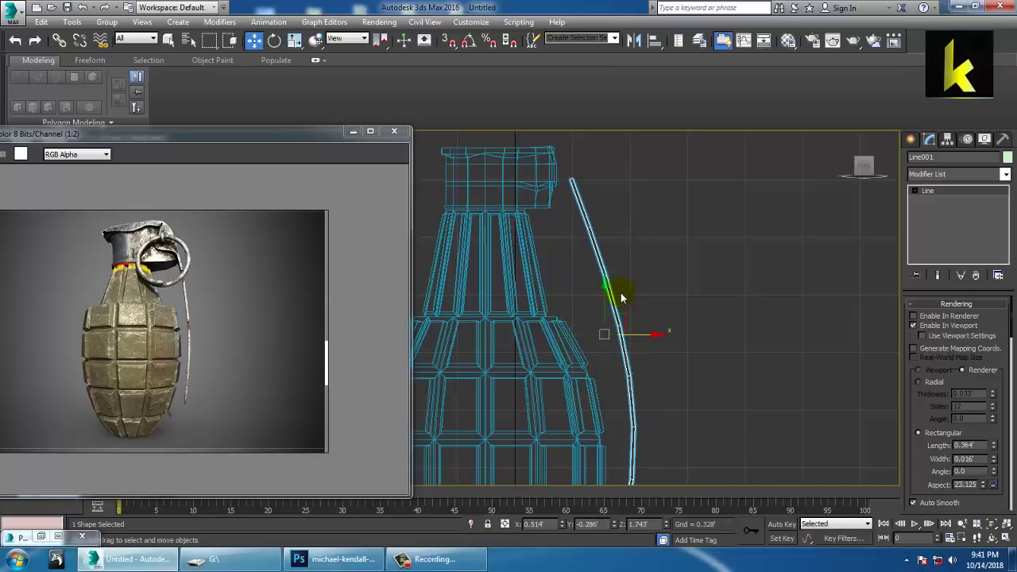
left_click_drag(616, 305, 617, 308)
mouse_move(654, 343)
left_mouse_down()
mouse_move(637, 352)
mouse_move(653, 331)
left_mouse_up()
key("e")
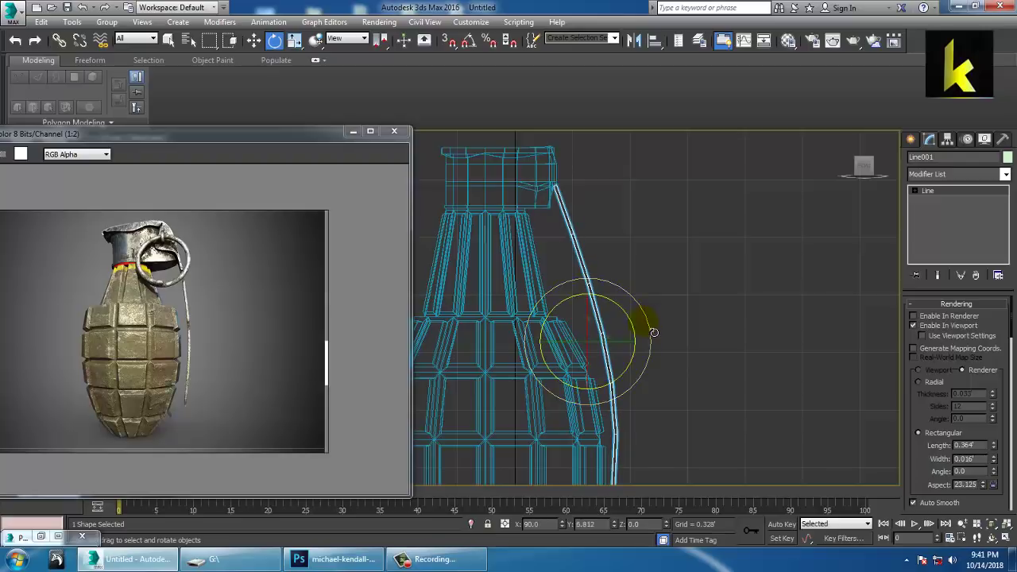
key("w")
Move the lever's lower end vertex away from the body to about X 0.605' and steepen its Bezier handle.
middle_click_drag(666, 352, 653, 301)
key("1")
middle_click_drag(631, 369, 607, 221)
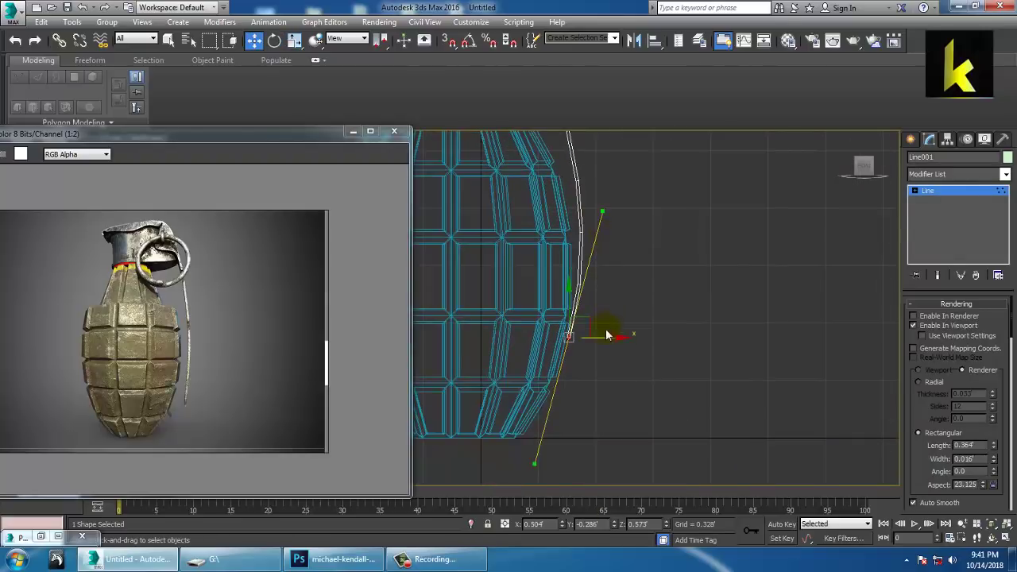
left_click_drag(614, 346, 630, 348)
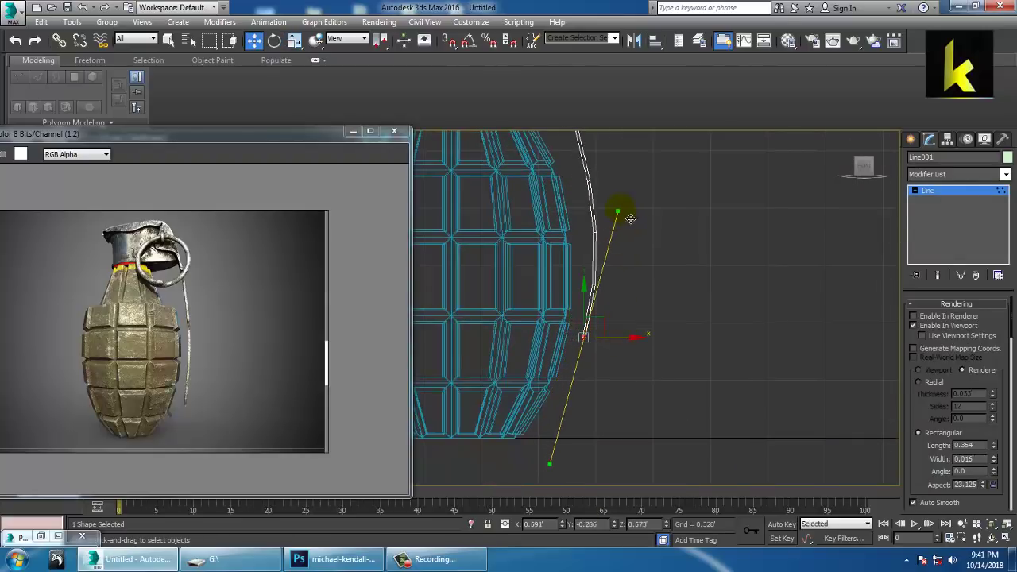
left_click_drag(630, 218, 616, 206)
left_click_drag(631, 348, 633, 347)
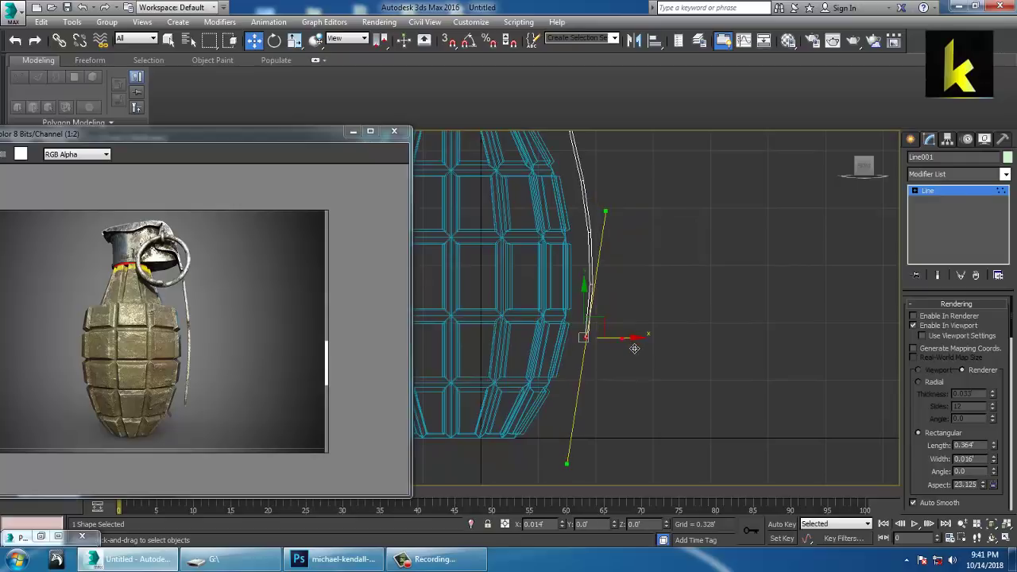
Convert the lever line to an Editable Poly in the Perspective view.
middle_click_drag(743, 181, 603, 287)
scroll(707, 316, "down", 3)
key("alt+w")
key("alt+w")
right_click(554, 221)
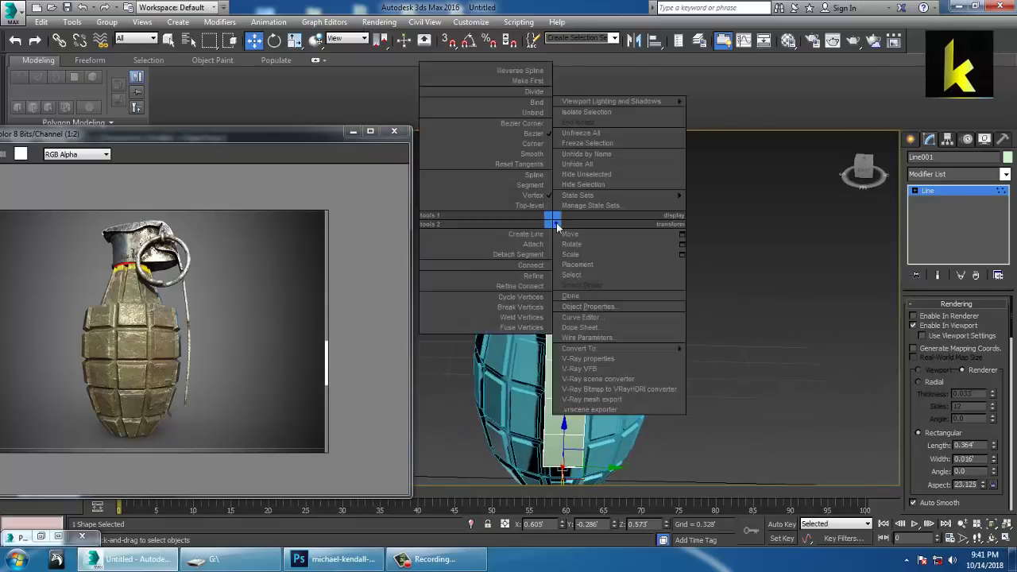
mouse_move(636, 348)
left_click(721, 370)
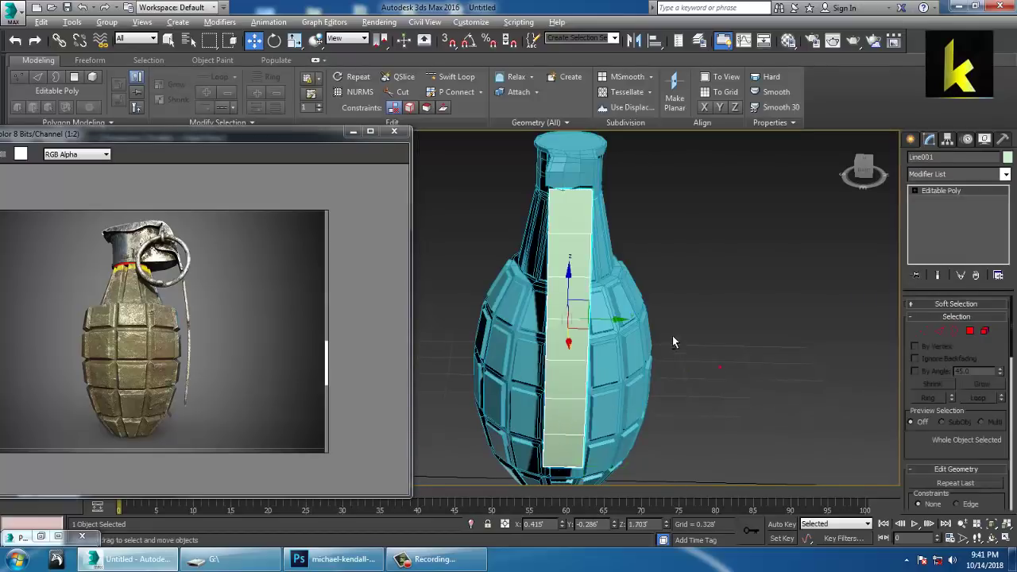
Narrow the lever's lower part along Y by scaling its three lower middle vertex rows and the bottom row to about 55%.
middle_click_drag(672, 335, 602, 284, "alt")
key("1")
left_click_drag(631, 353, 631, 354)
key("r")
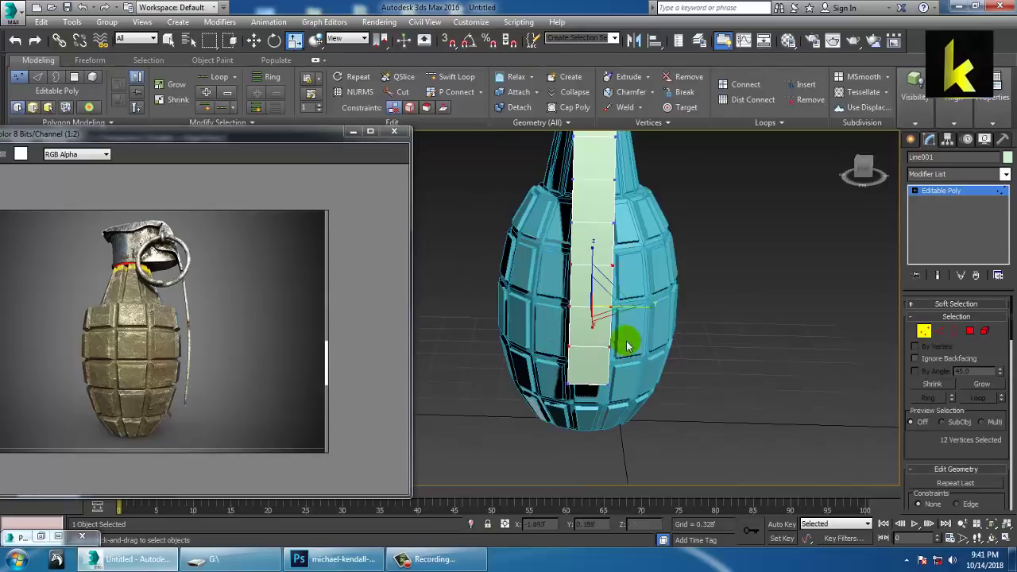
left_click_drag(647, 310, 625, 301)
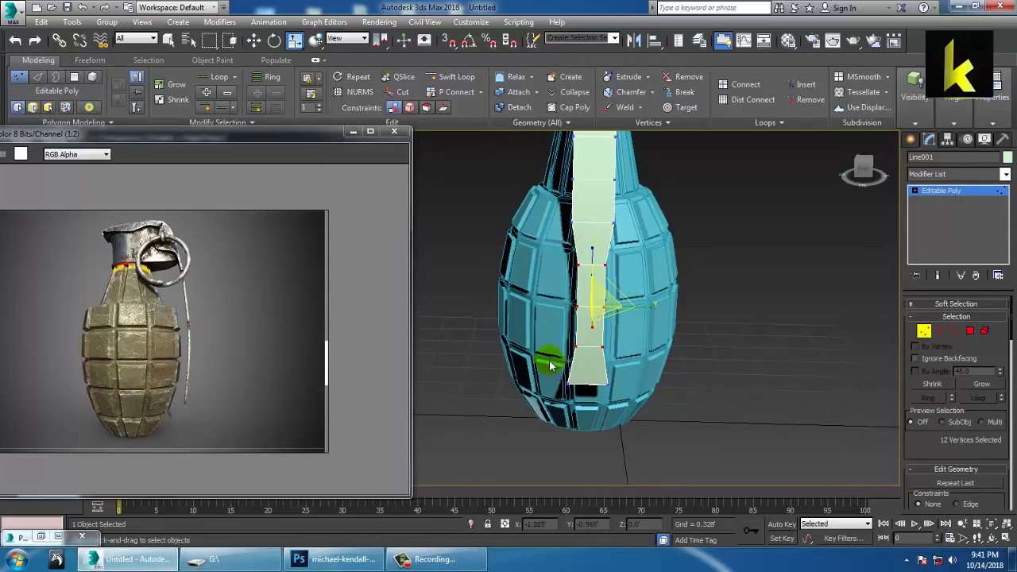
left_click_drag(553, 359, 662, 429)
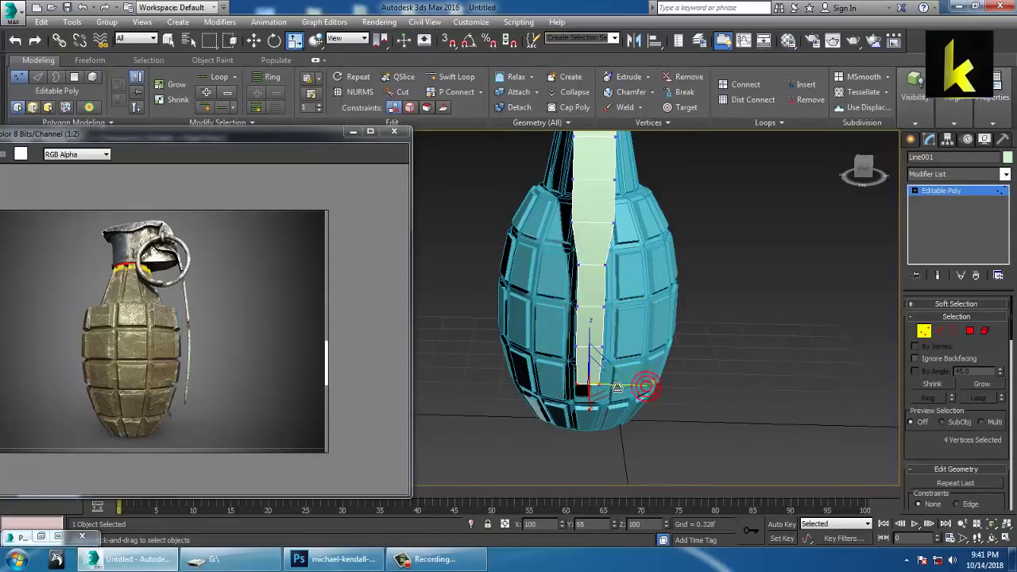
Move the lever's four top-end vertices up and inward to about X 0.216', Z 2.625' against the side tab.
middle_click_drag(634, 226, 632, 344)
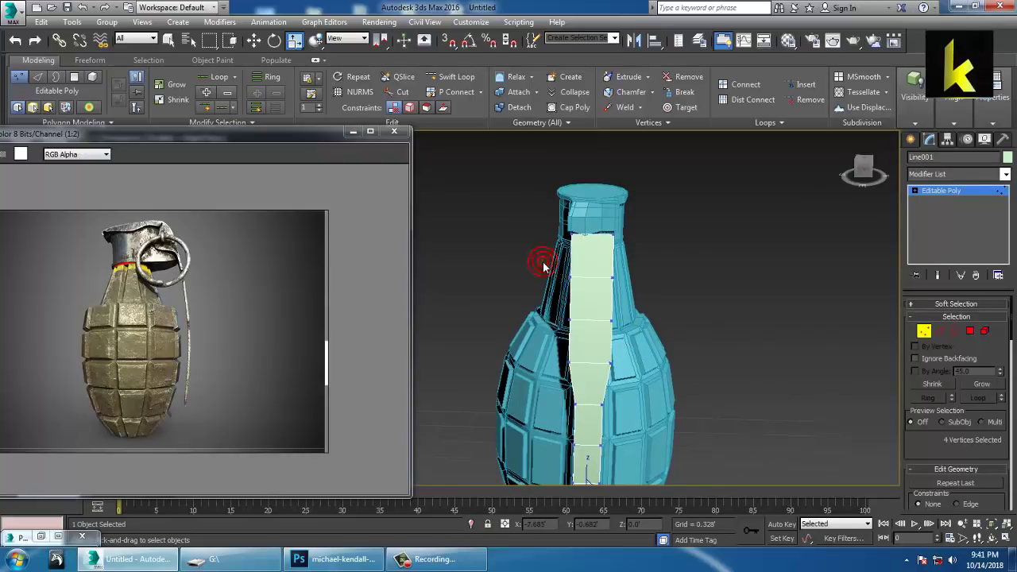
left_click(544, 264)
middle_click_drag(609, 282, 612, 332)
scroll(609, 316, "up", 5)
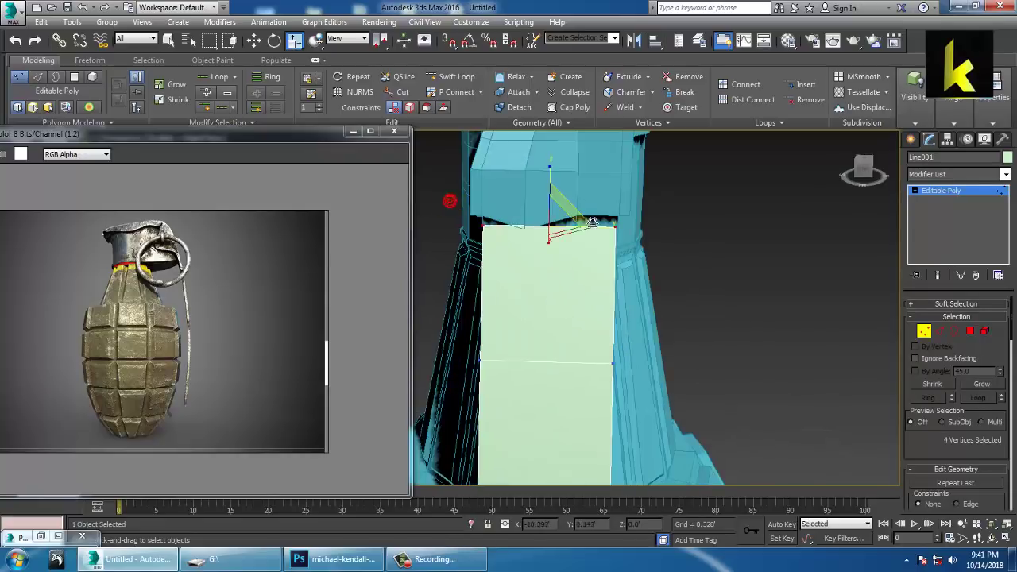
key("w")
left_click_drag(545, 189, 559, 181)
middle_click_drag(565, 209, 698, 183, "alt")
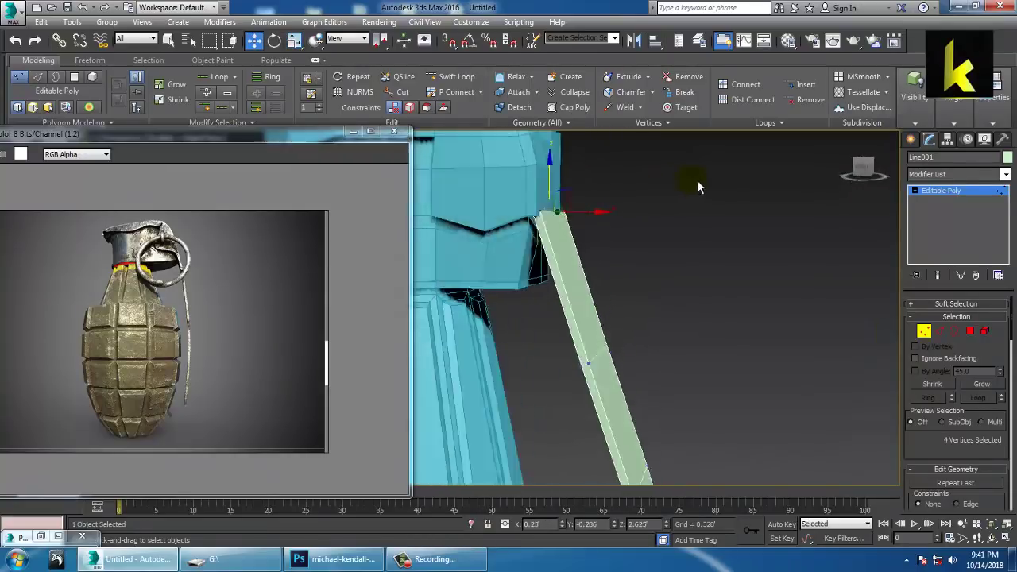
left_click_drag(605, 217, 602, 220)
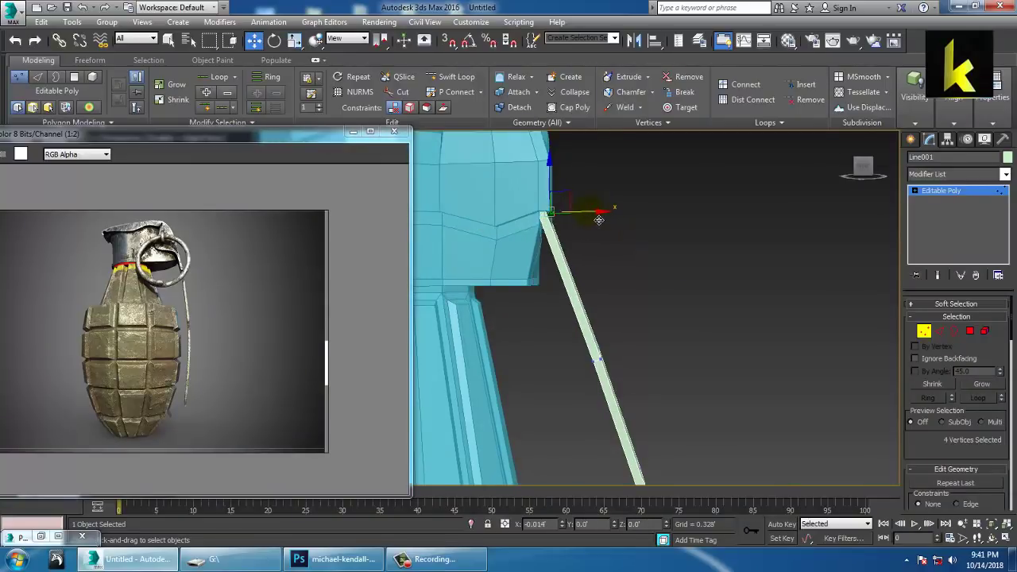
Move the two upper vertex rows on one long edge of the lever inward to about Y -0.174' and leave vertex editing.
scroll(600, 220, "down", 2)
middle_click_drag(599, 220, 613, 237, "alt")
scroll(605, 241, "down", 5)
scroll(600, 241, "up", 3)
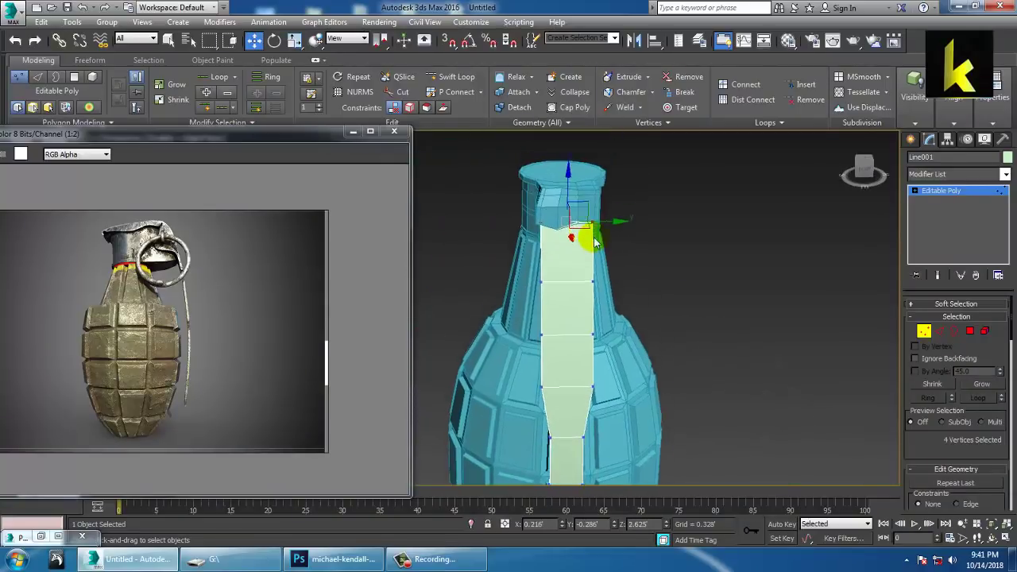
left_click_drag(608, 265, 632, 264)
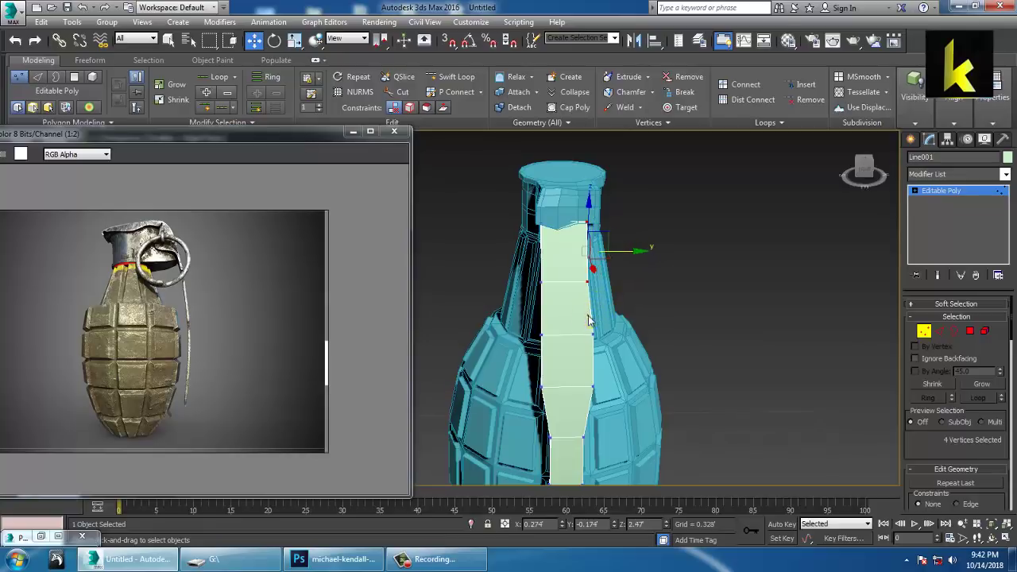
middle_click_drag(631, 344, 749, 281, "alt")
scroll(690, 272, "down", 3)
scroll(737, 258, "up", 2)
scroll(729, 288, "up", 2)
left_click(954, 193)
Select the grenade body and pull the side tab's lower outer vertices out along X to meet the lever.
middle_click_drag(571, 238, 647, 261)
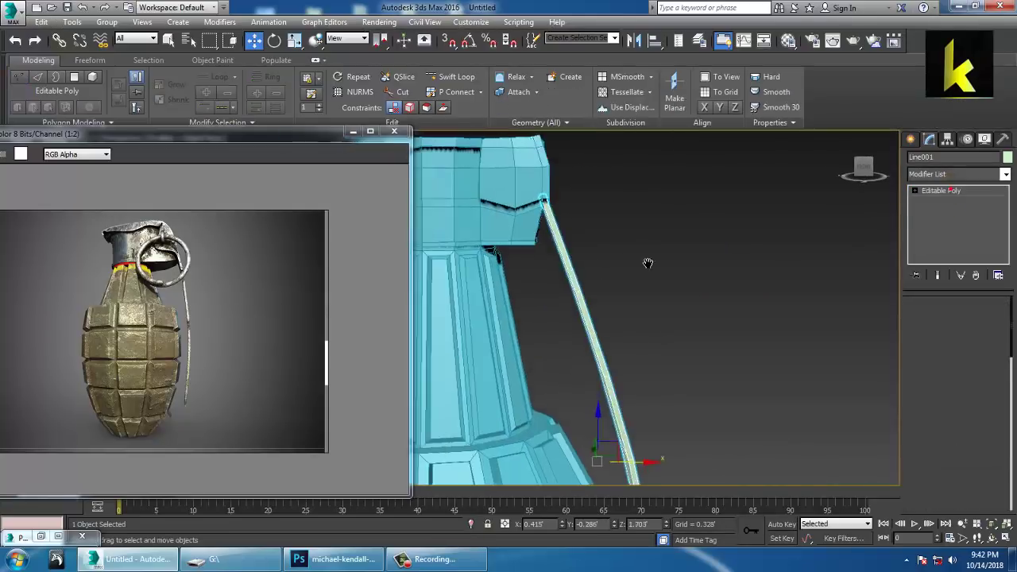
scroll(646, 263, "up", 2)
left_click(455, 226)
middle_click_drag(463, 225, 518, 254)
left_click(430, 217)
key("1")
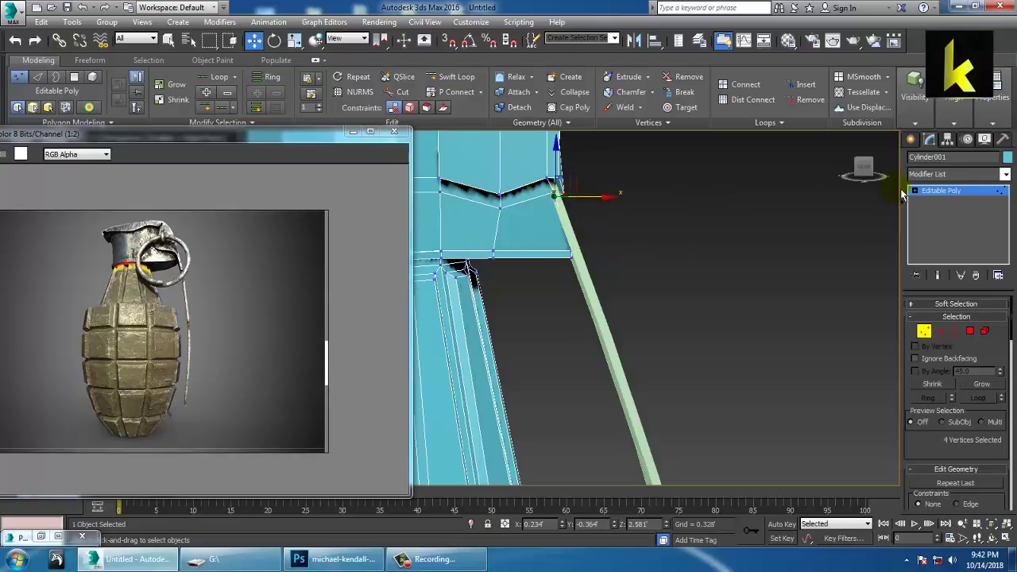
key("ctrl+z")
left_click(980, 190)
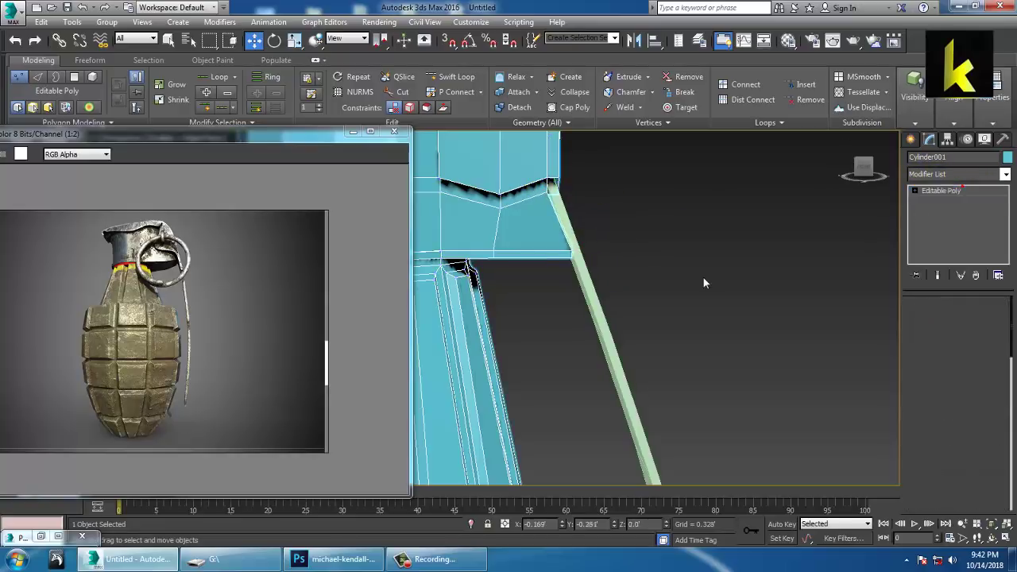
Attach the lever to the grenade body.
scroll(937, 421, "down", 2)
left_click_drag(938, 422, 938, 329)
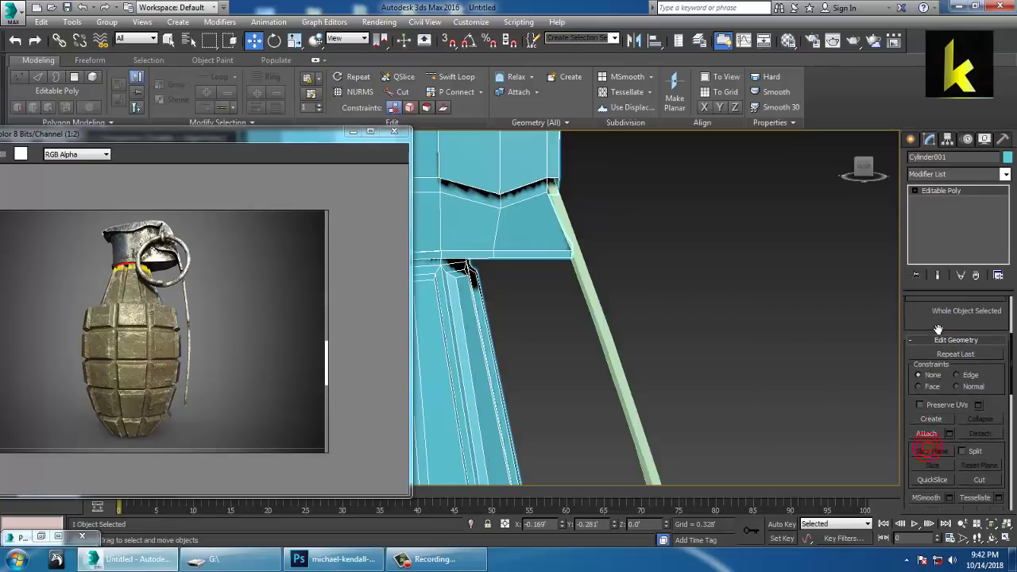
left_click(927, 433)
left_click(620, 355)
Examine from several angles how the attached lever joins the side tab and follows the grenade body.
scroll(616, 350, "down", 5)
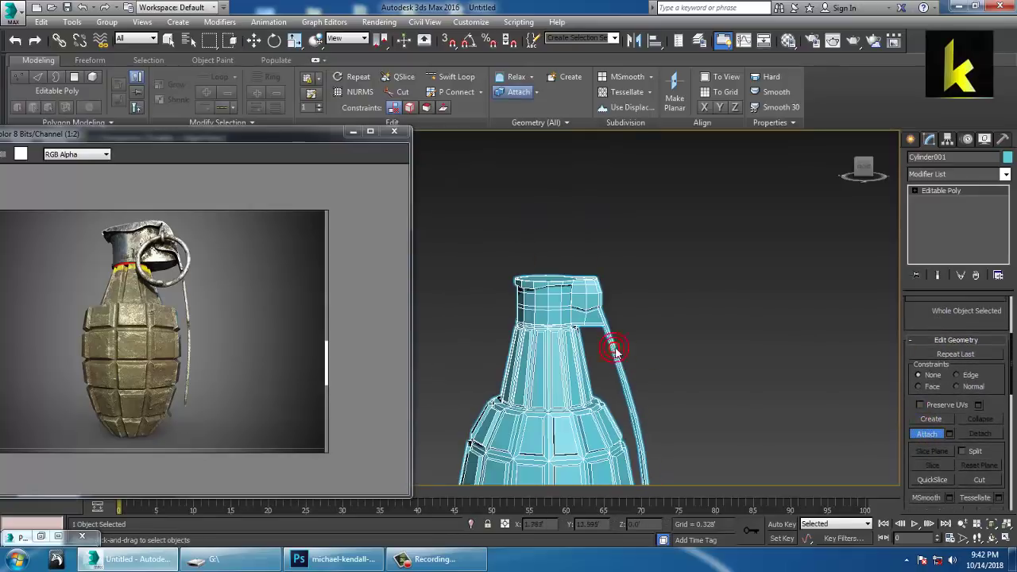
middle_click_drag(615, 349, 705, 381, "alt")
scroll(713, 361, "down", 5)
middle_click_drag(705, 381, 688, 391)
scroll(683, 384, "up", 5)
key("w")
scroll(672, 377, "up", 3)
middle_click_drag(570, 297, 573, 331)
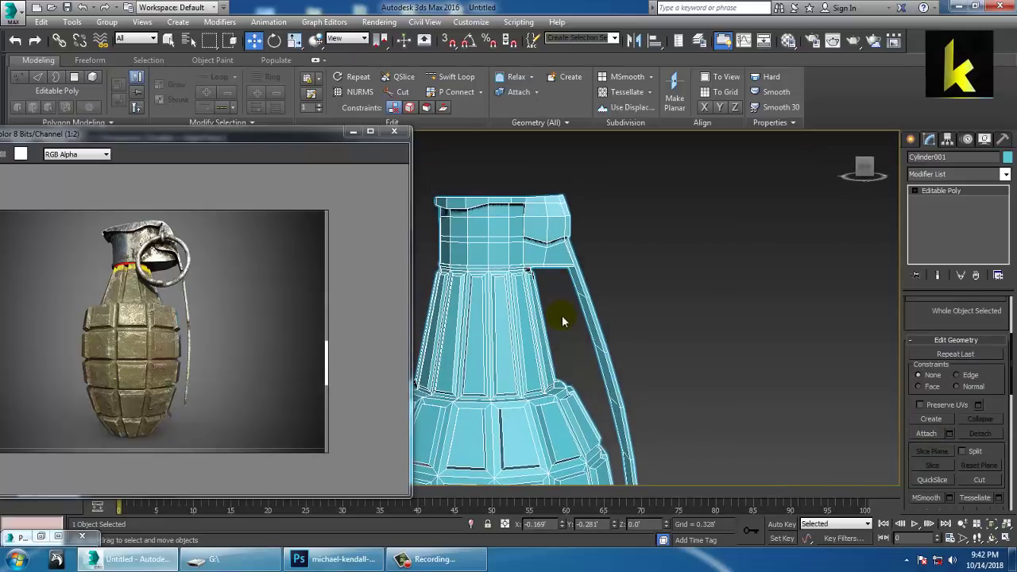
middle_click_drag(569, 274, 574, 285)
scroll(573, 285, "up", 3)
middle_click_drag(542, 242, 591, 231, "alt")
Draw a small rectangle spline in the Left view just outside the fuze head's rim, centred at about Y -0.563', Z 2.719'.
key("alt+w")
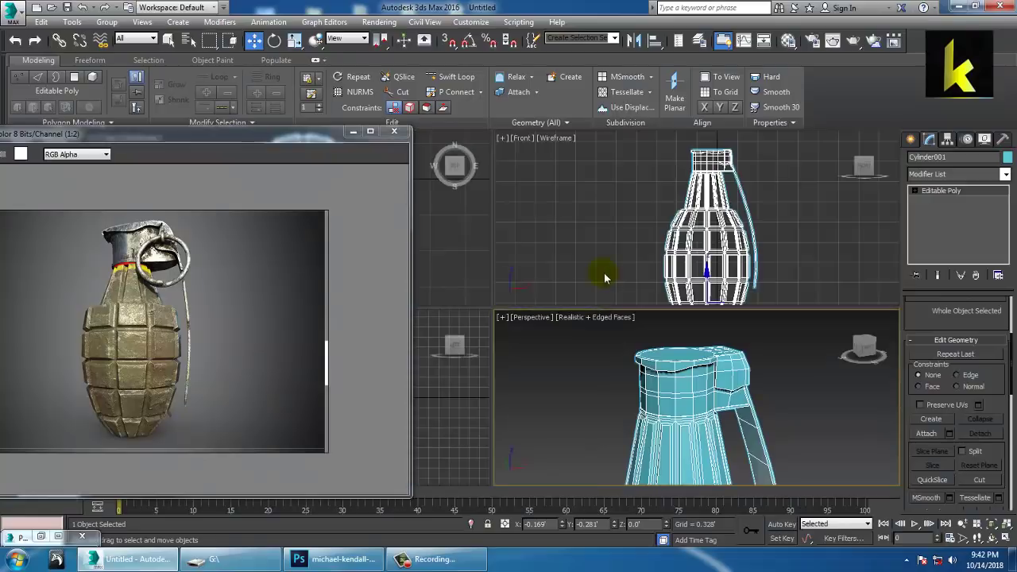
middle_click(672, 197)
middle_click(430, 395)
key("alt+w")
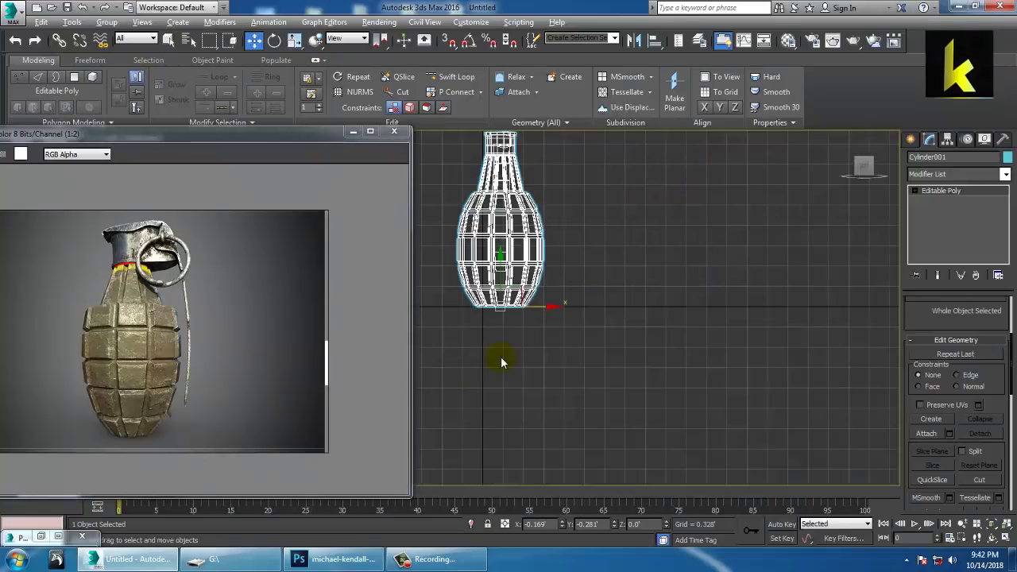
middle_click_drag(502, 361, 466, 354)
middle_click_drag(554, 241, 627, 389)
scroll(627, 390, "up", 3)
scroll(641, 338, "up", 2)
middle_click_drag(549, 292, 679, 356)
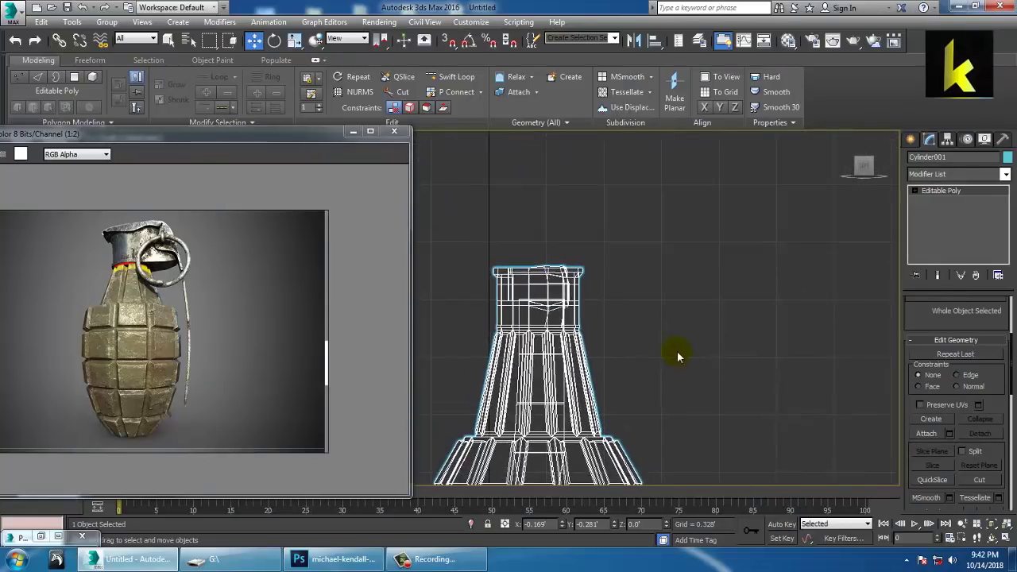
scroll(679, 356, "up", 2)
middle_click_drag(594, 294, 638, 336)
scroll(637, 337, "up", 2)
left_click(913, 143)
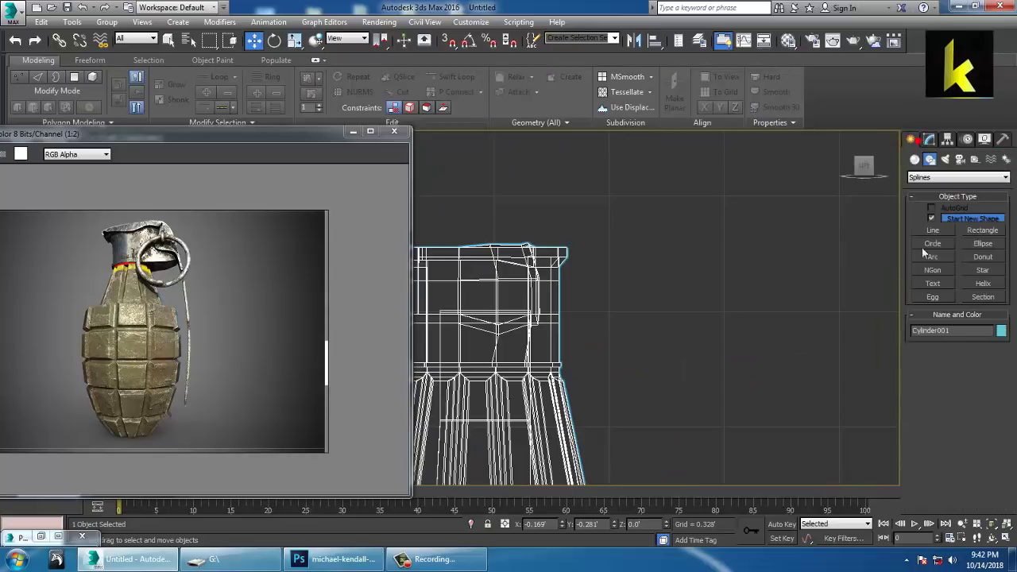
scroll(887, 322, "up", 2)
middle_click_drag(847, 284, 885, 334)
left_click(941, 233)
middle_click_drag(587, 258, 686, 257)
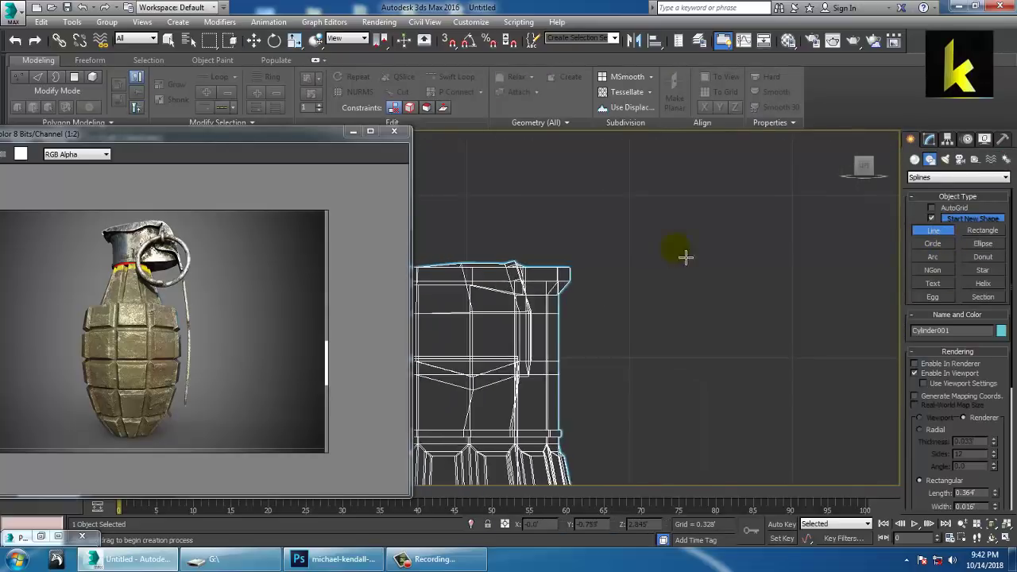
scroll(686, 257, "up", 2)
mouse_move(590, 295)
middle_mouse_down()
mouse_move(666, 263)
mouse_move(662, 282)
middle_mouse_up()
left_click(989, 232)
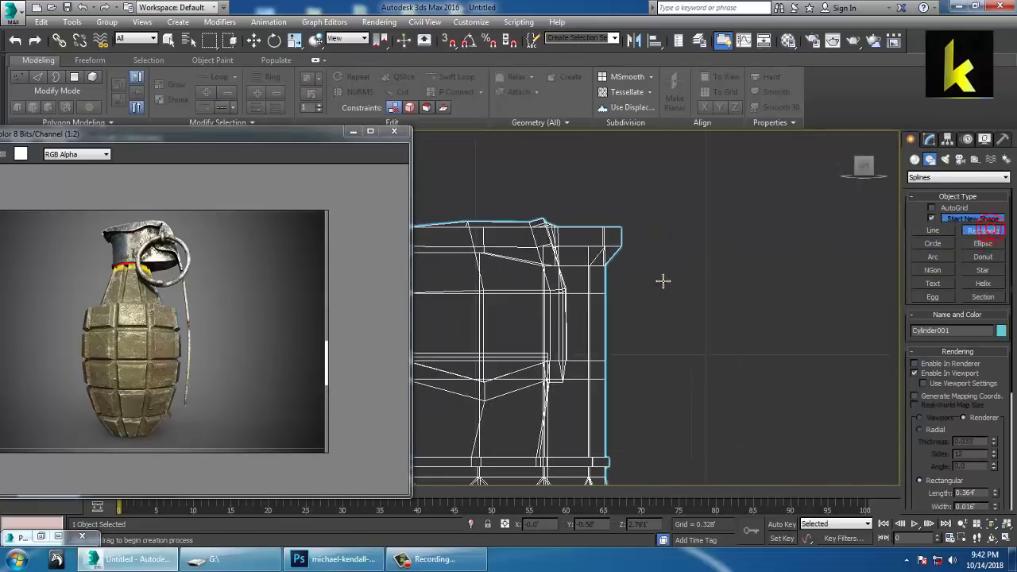
left_click_drag(626, 275, 648, 290)
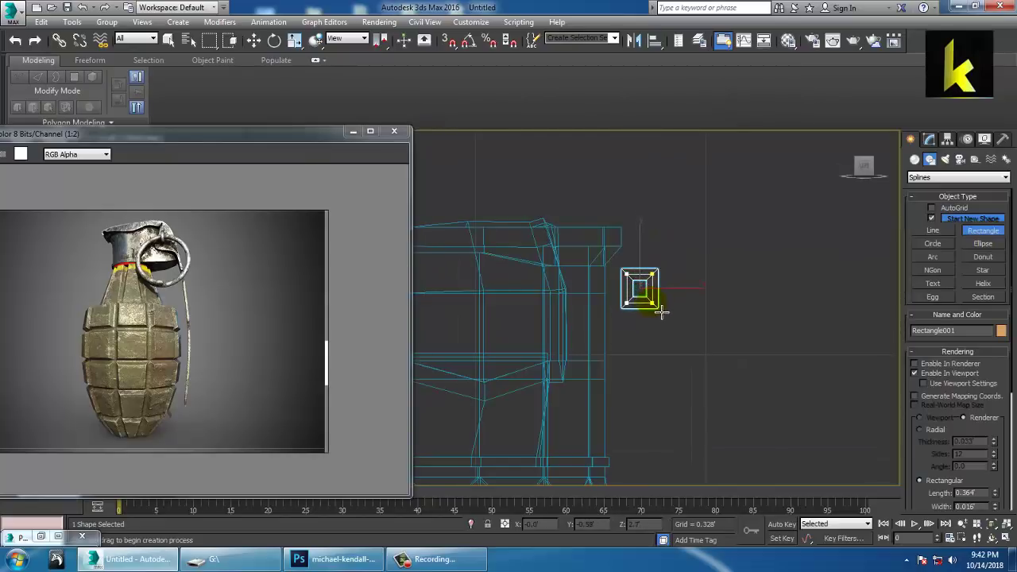
key("w")
scroll(654, 309, "up", 3)
middle_click_drag(658, 309, 677, 317)
Convert the rectangle to an Editable Spline and turn off its thickness display in the viewport.
left_click(930, 140)
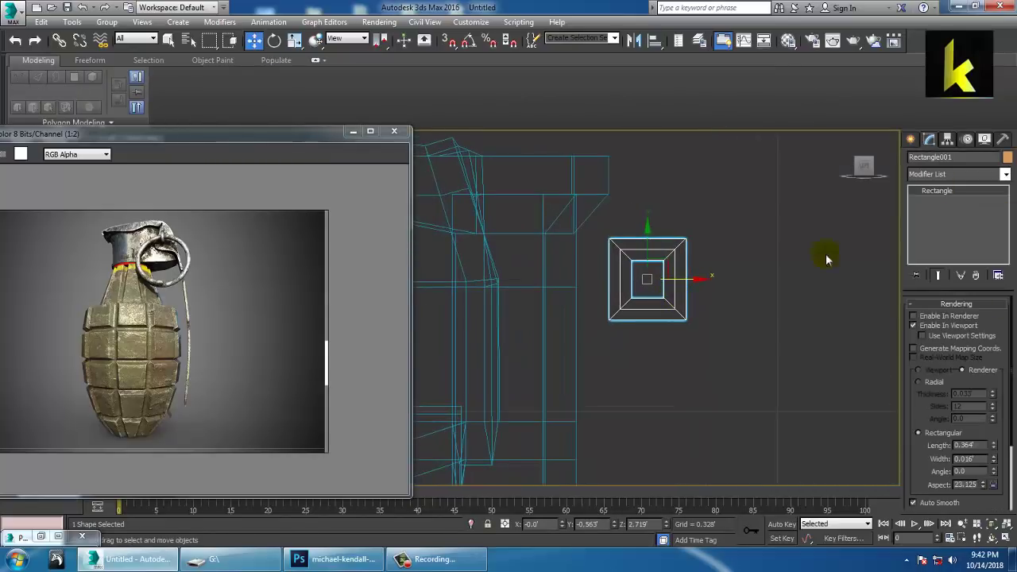
right_click(940, 193)
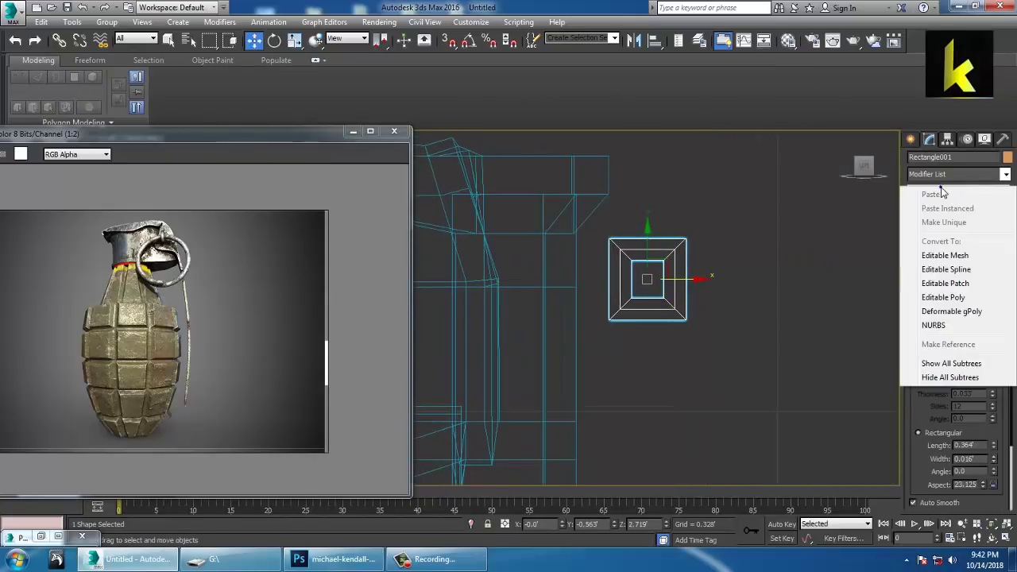
left_click(962, 271)
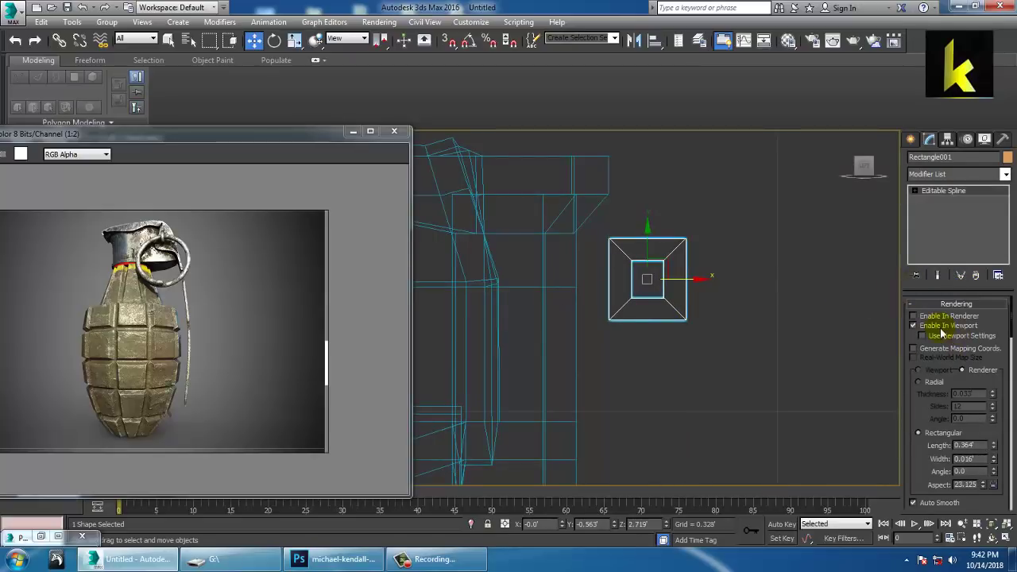
left_click(914, 325)
Fillet the rectangle's two outer corner vertices into a full round so the spline becomes a D shape.
key("1")
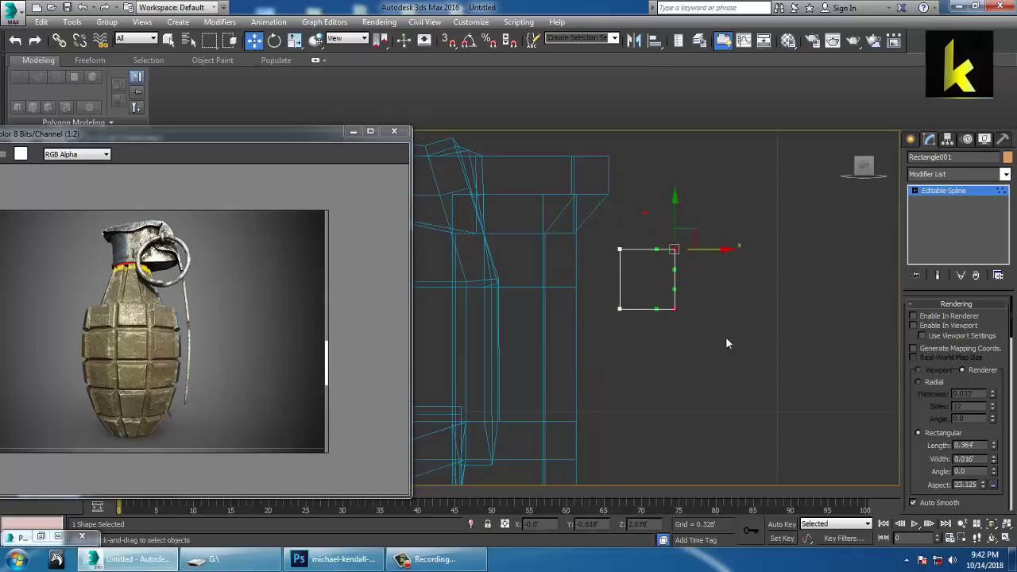
left_click_drag(926, 489, 953, 191)
left_click_drag(945, 434, 926, 85)
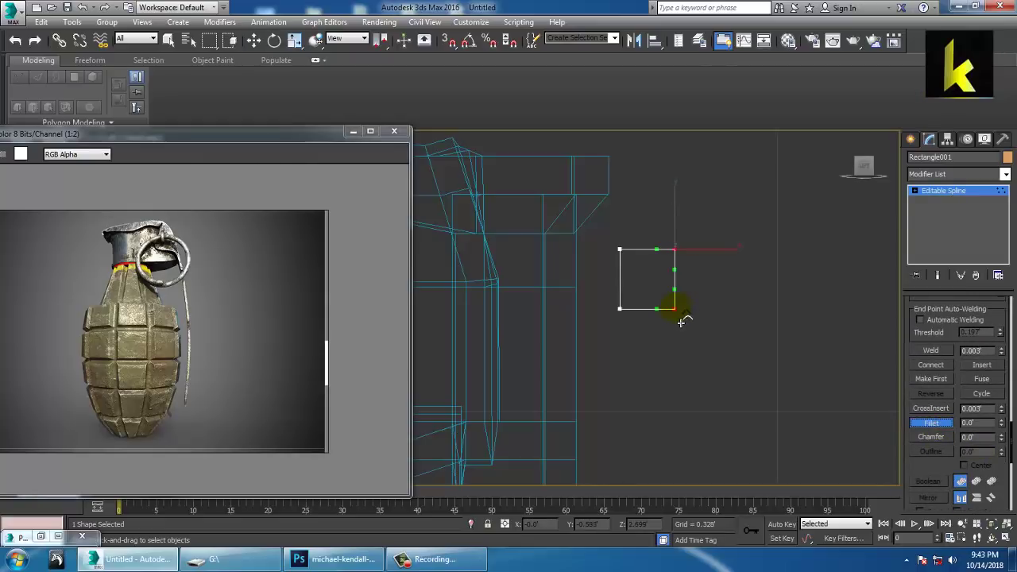
left_click(954, 196)
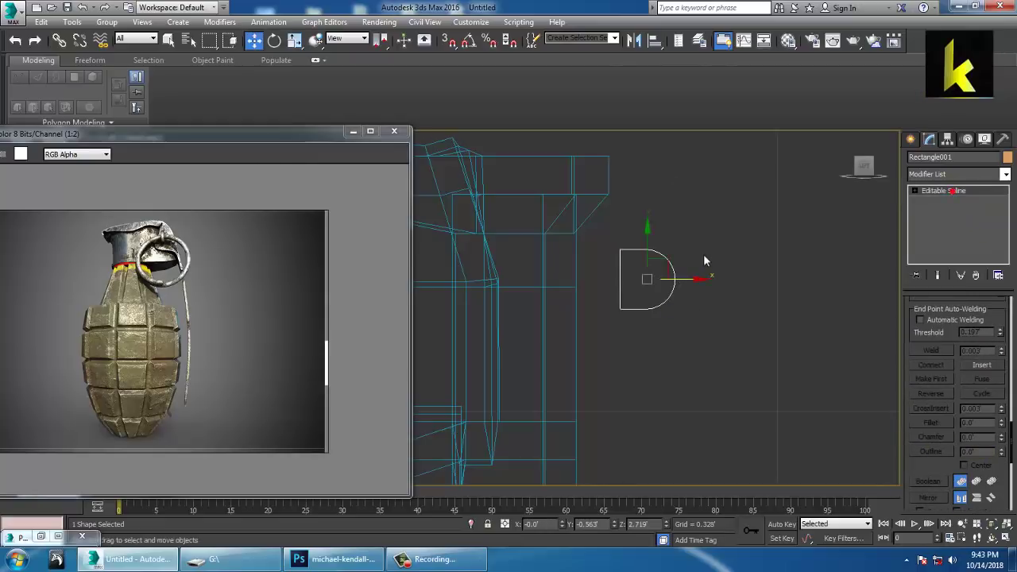
Move the D-shaped spline onto the outer face of the fuze head's side tab, at about X 0.108', Y -0.468'.
middle_click_drag(705, 259, 722, 272)
left_click_drag(632, 286, 548, 279)
key("alt+w")
middle_click(647, 364)
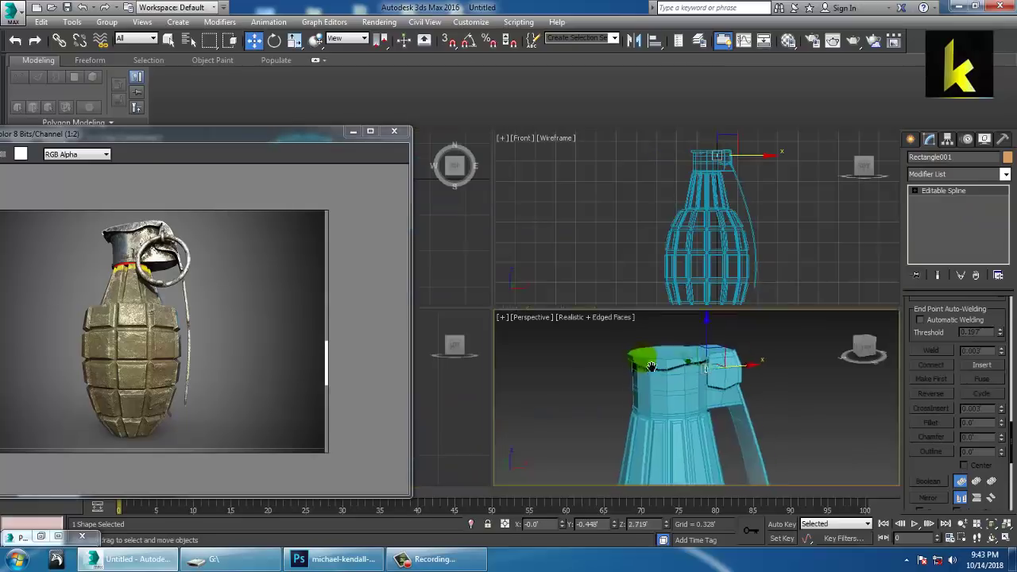
key("z")
scroll(647, 368, "down", 5)
middle_click_drag(647, 368, 732, 381, "alt")
key("ctrl+z")
left_click_drag(695, 356, 728, 368)
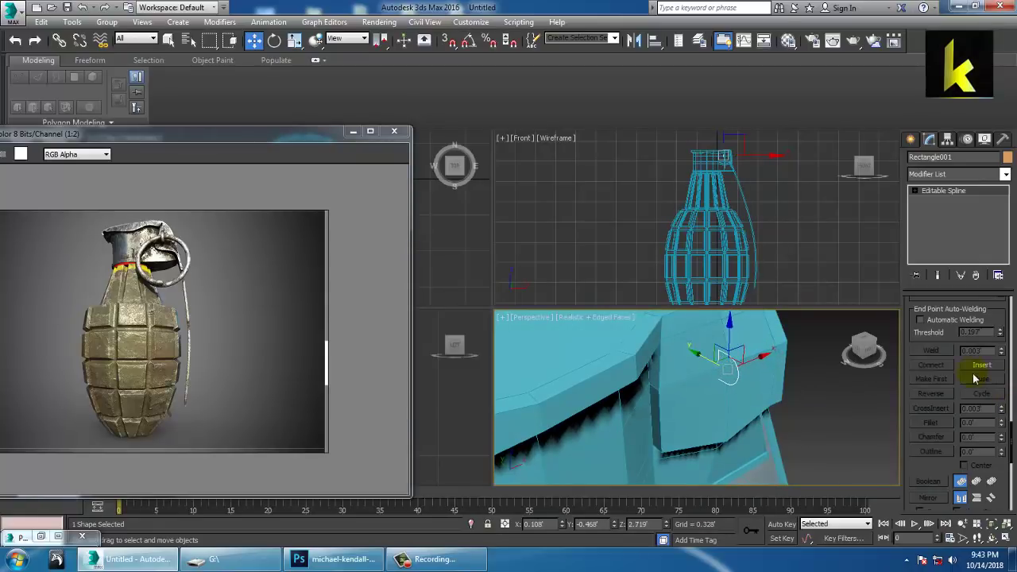
Give the D-shaped spline a radial cross-section visible in the viewport, with a thickness of 0.005'.
scroll(958, 315, "up", 5)
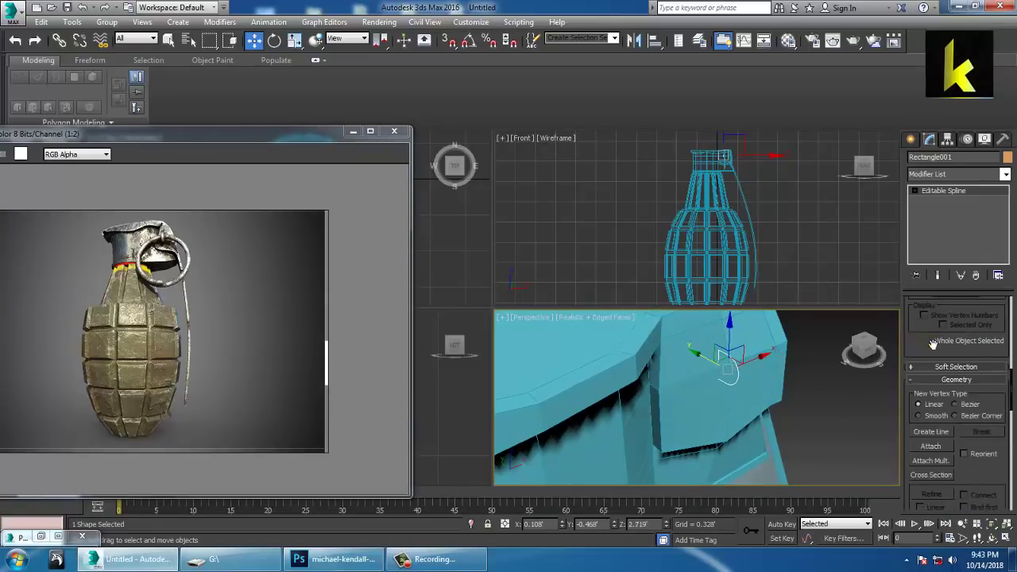
scroll(934, 344, "up", 8)
left_click(934, 384)
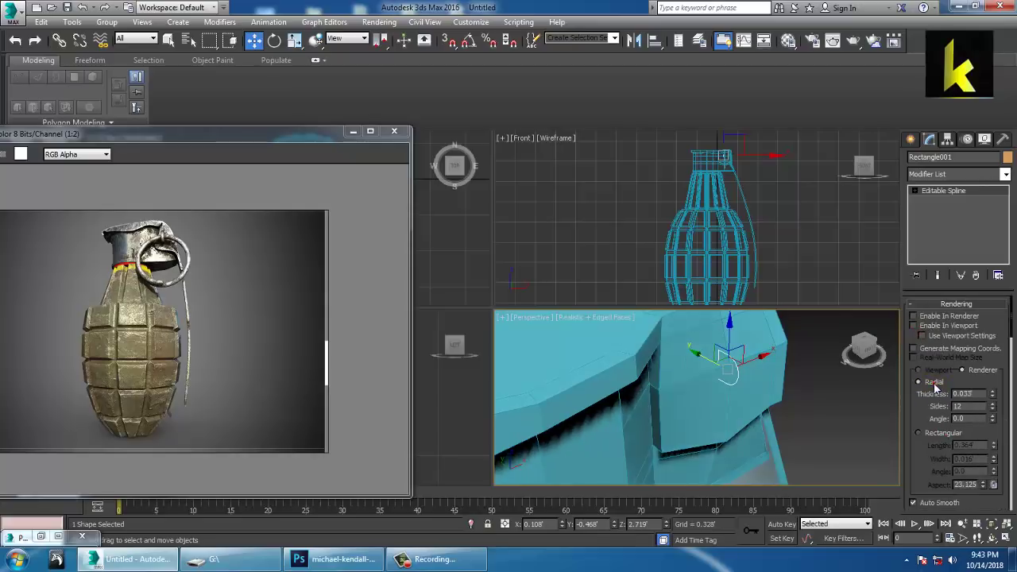
left_click(914, 326)
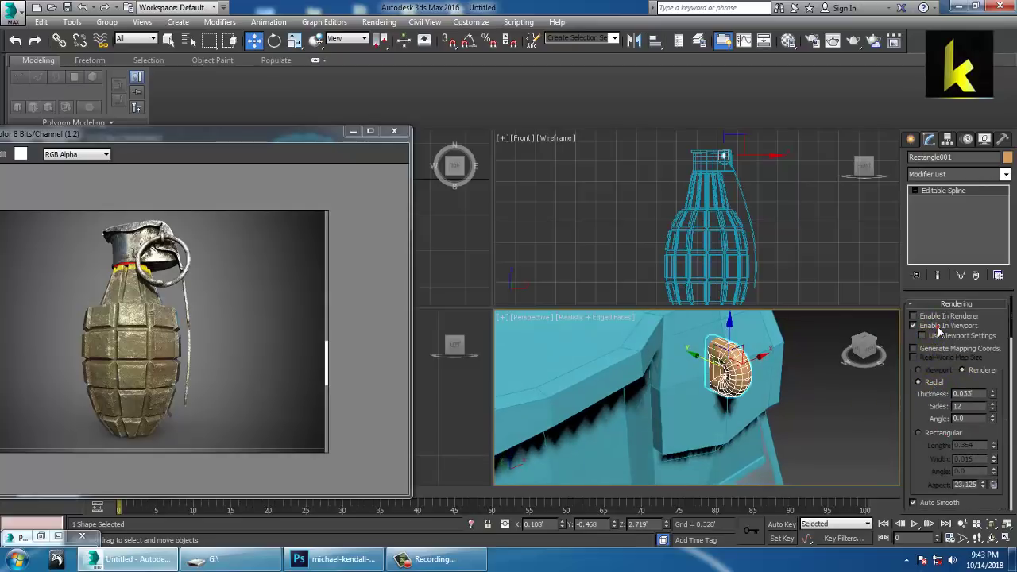
left_click_drag(996, 397, 1006, 446)
Move the D-shaped loop along Y to about -0.46' so its straight side sits inside the side tab.
middle_click_drag(783, 420, 765, 400, "alt")
key("e")
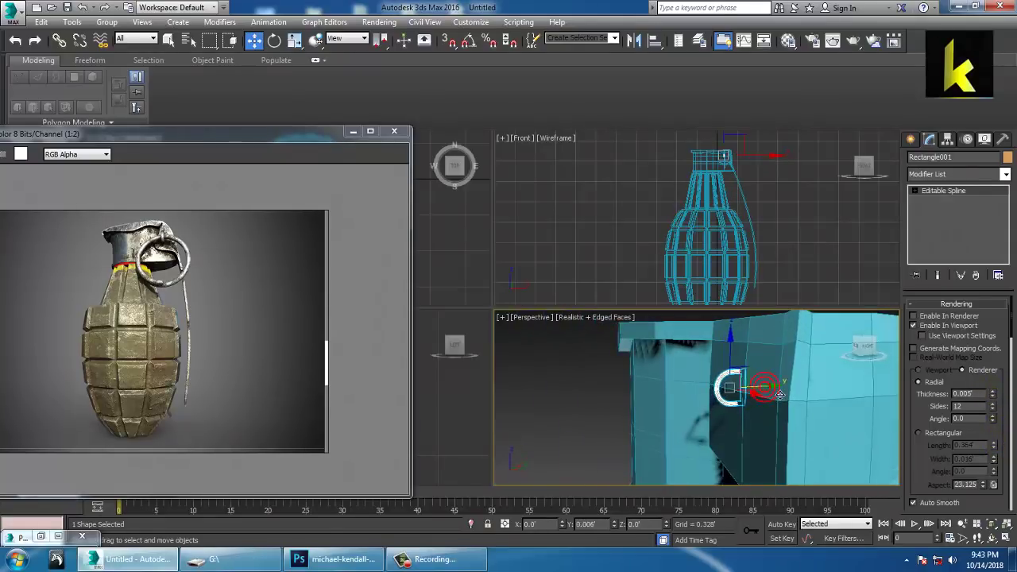
key("alt+w")
key("alt+w")
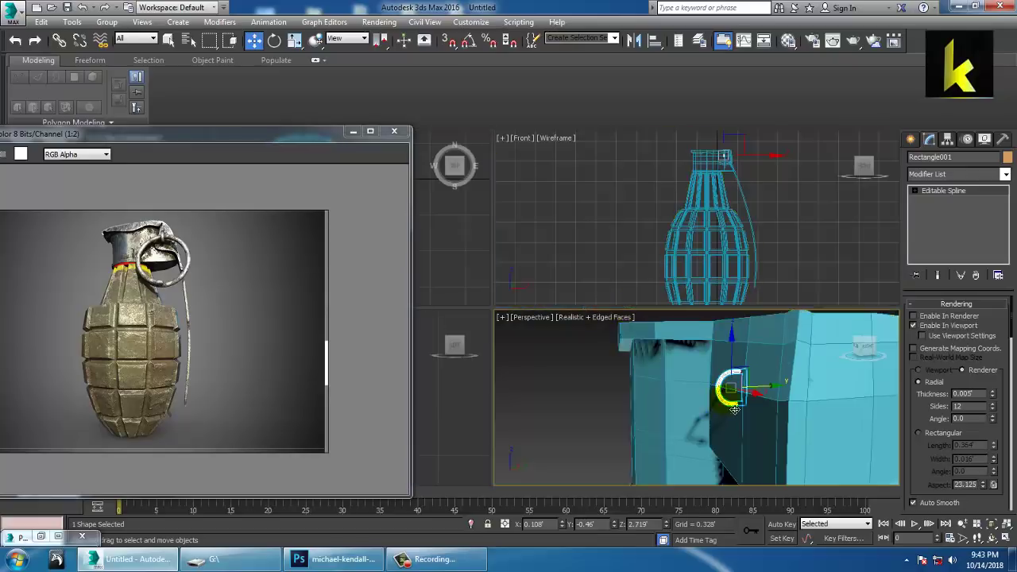
middle_click_drag(736, 407, 704, 398)
key("alt+w")
scroll(710, 360, "down", 5)
middle_click_drag(709, 359, 736, 362, "alt")
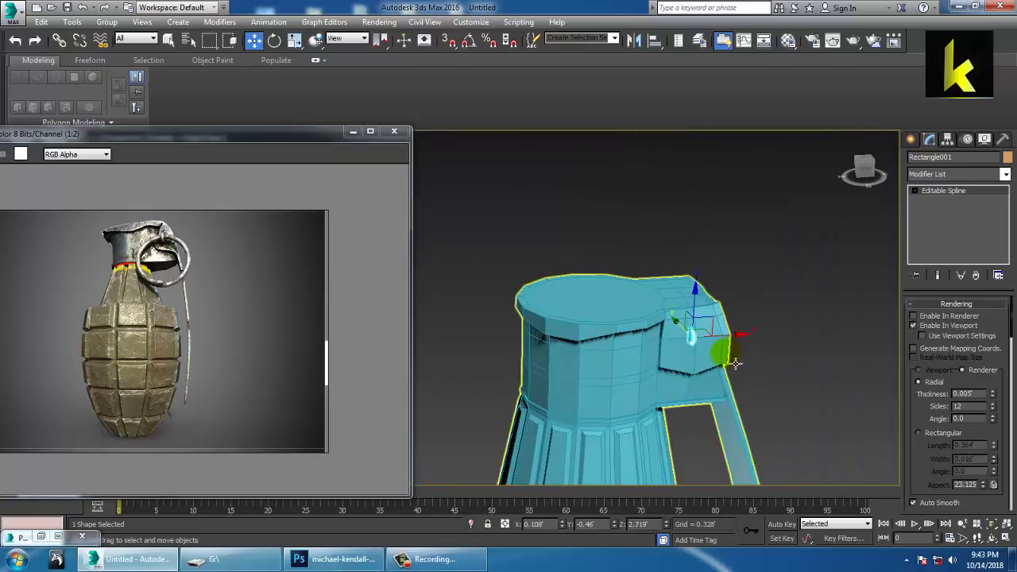
Draw a circle spline in the Front view just below the D-shaped loop, centred at about X 0.11', Z 2.573'.
key("alt+w")
middle_click(751, 192)
key("alt+w")
middle_click_drag(715, 230, 782, 300)
scroll(782, 300, "up", 2)
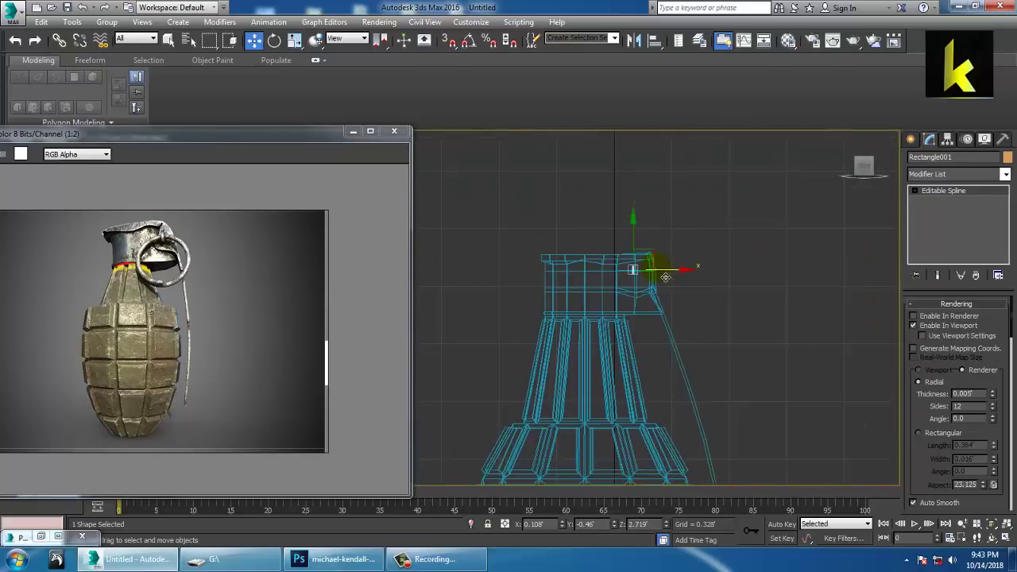
scroll(665, 277, "up", 2)
left_click(911, 141)
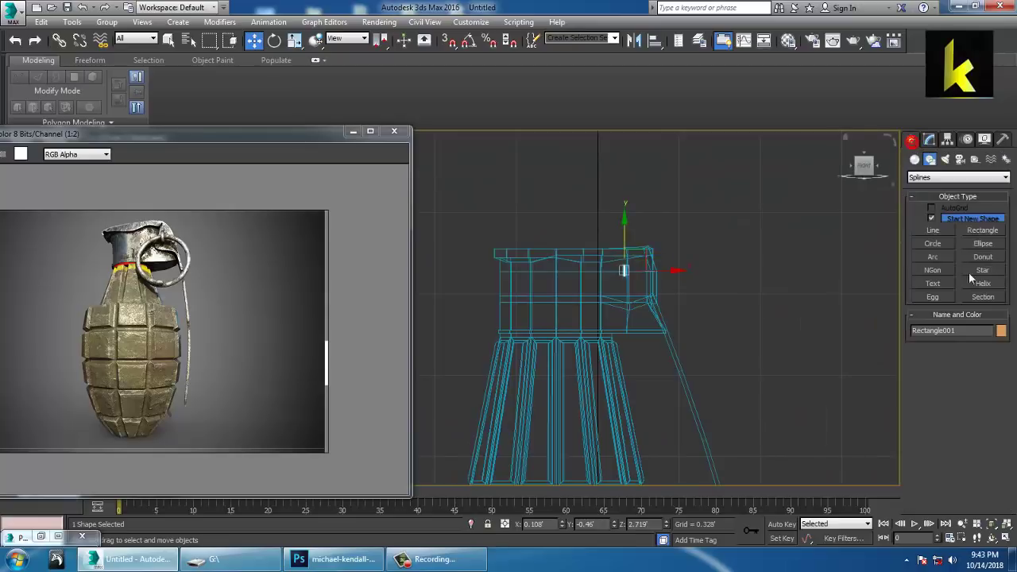
left_click(934, 243)
left_click_drag(626, 307, 646, 350)
key("w")
Move the circle out along Y to about -0.454' so it hangs in front of the side tab.
key("alt+w")
right_click(731, 402)
key("alt+w")
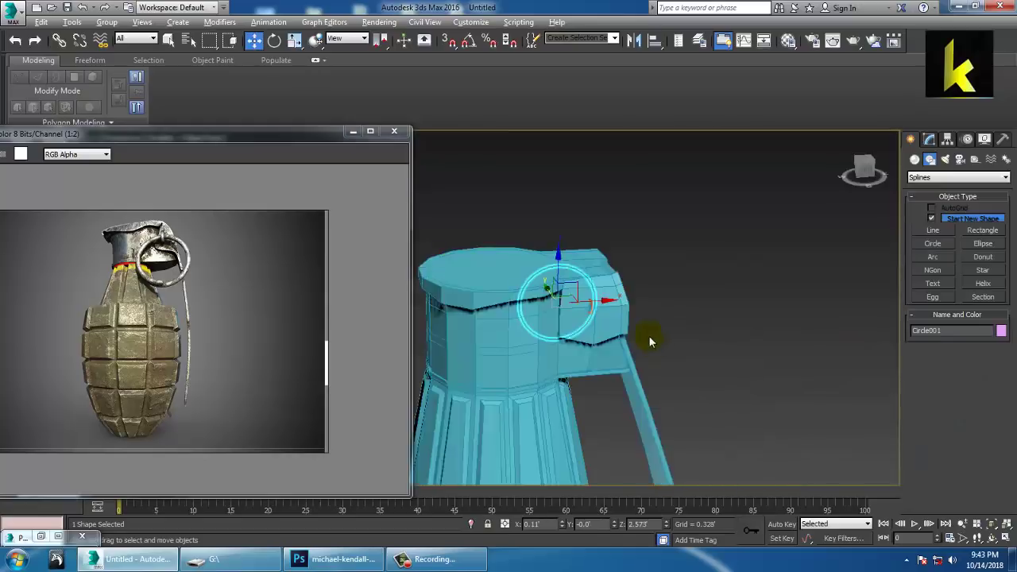
middle_click_drag(649, 341, 609, 326, "alt")
left_click_drag(532, 299, 643, 342)
middle_click_drag(664, 341, 671, 316, "alt")
scroll(657, 322, "up", 4)
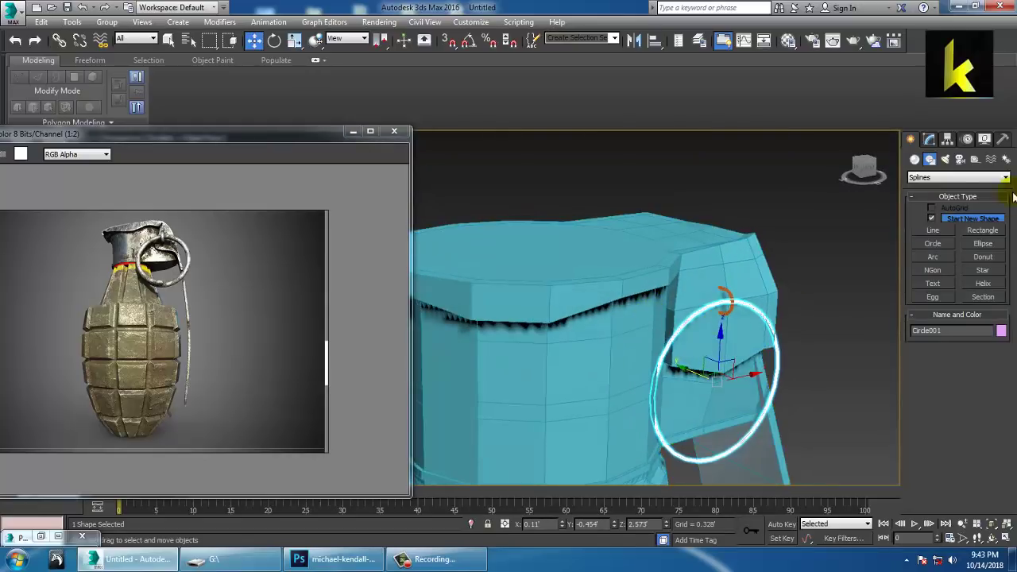
Set the ring's radial thickness to 0.021' and scale the ring down slightly.
left_click(929, 140)
left_click_drag(994, 395, 1007, 367)
middle_click_drag(861, 418, 768, 425, "alt")
key("r")
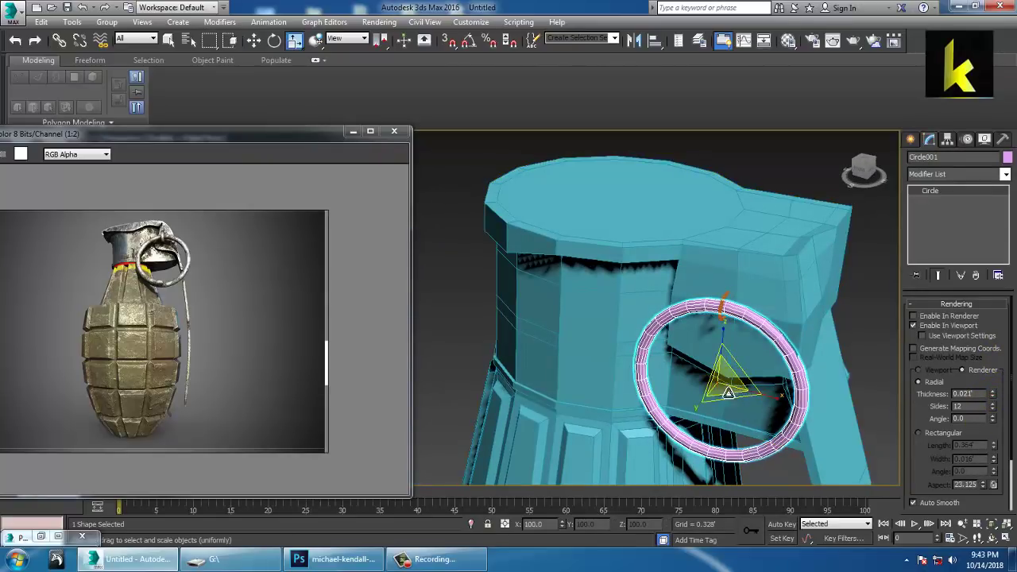
left_click_drag(728, 393, 730, 399)
Tilt the ring slightly about its vertical axis and move it to about Y -0.478', Z 2.586' to pass through the loop.
key("w")
middle_click_drag(768, 382, 723, 369, "alt")
key("e")
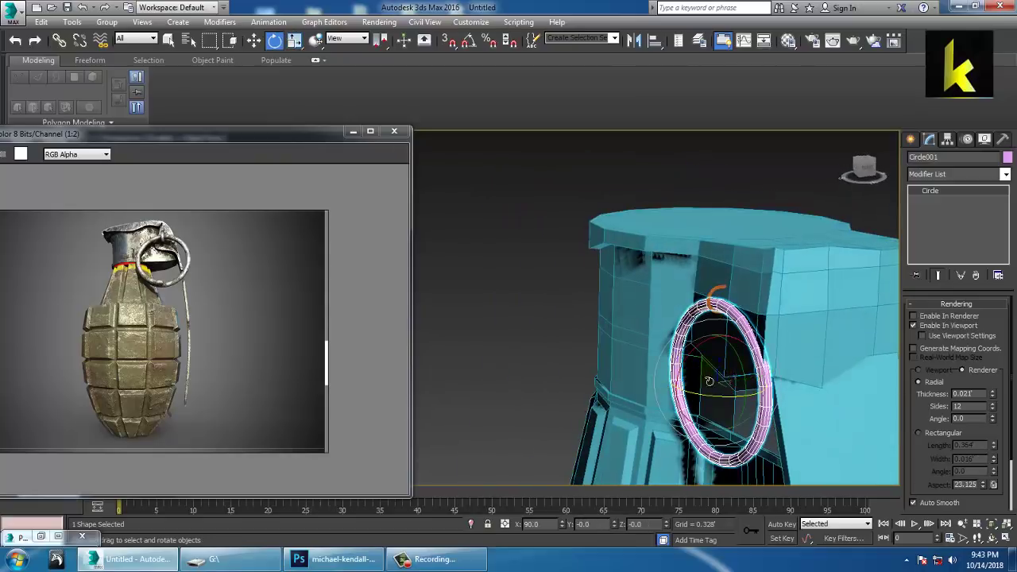
left_click_drag(686, 372, 675, 363)
key("w")
middle_click_drag(703, 372, 745, 366, "alt")
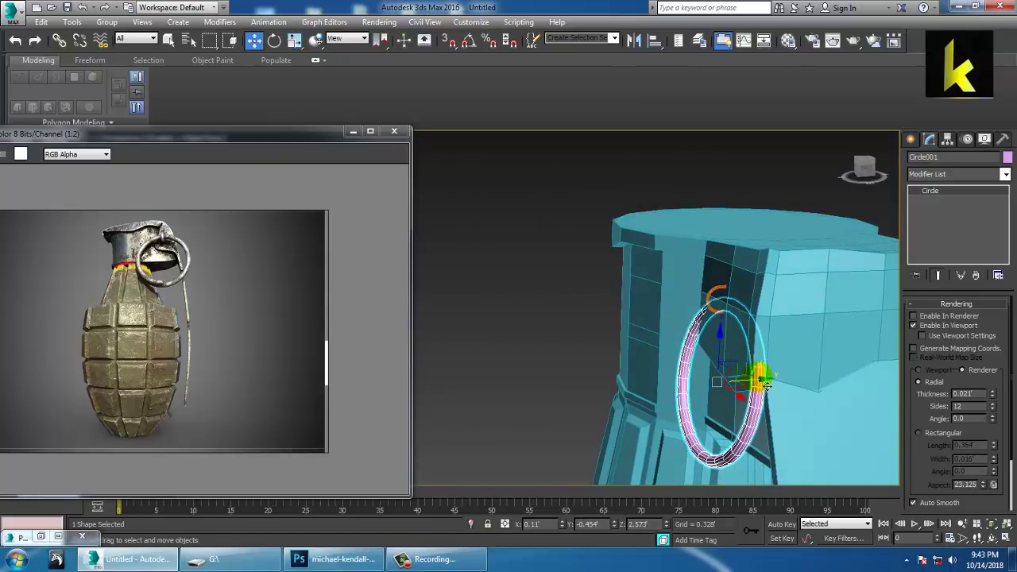
left_click_drag(767, 383, 755, 386)
left_click_drag(709, 359, 710, 352)
Select the D-shaped loop, adjust its scale slightly and set its thickness to 0.01'.
middle_click_drag(712, 353, 696, 318, "alt")
scroll(754, 349, "up", 4)
scroll(646, 319, "up", 2)
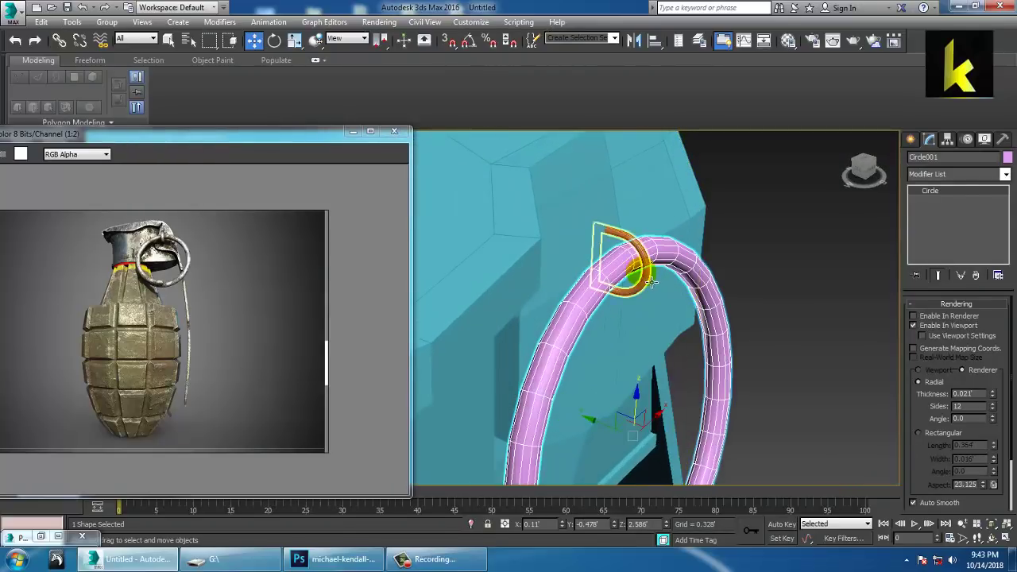
left_click(648, 278)
key("r")
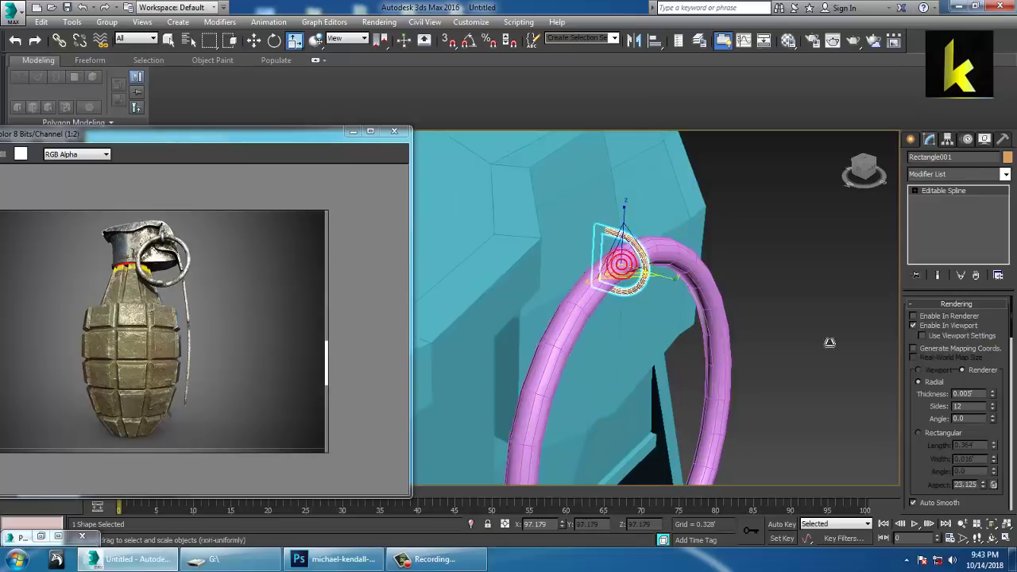
key("w")
left_click_drag(1004, 396, 1004, 389)
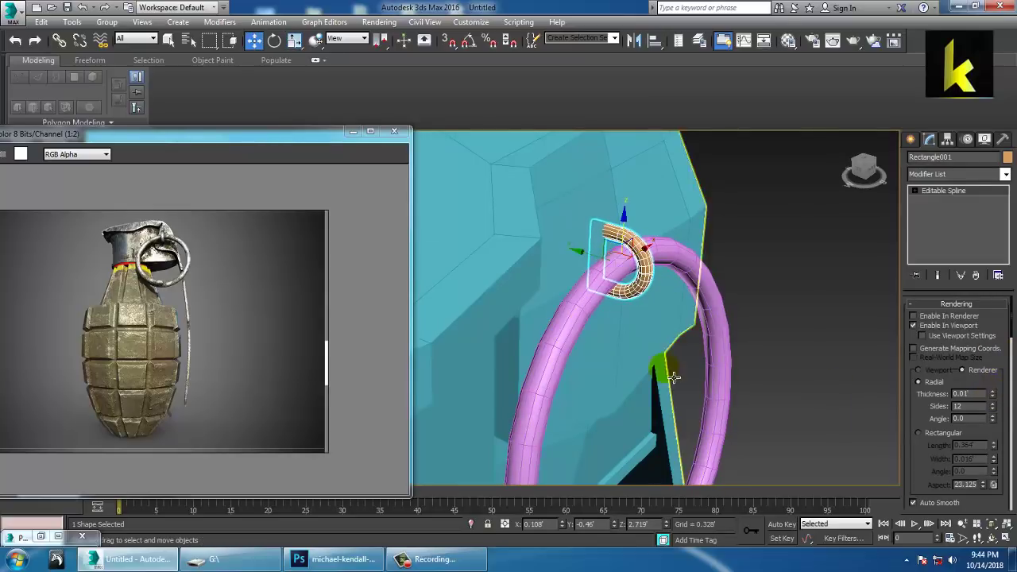
Frame the whole grenade and check the pull ring's size against the reference image.
scroll(670, 375, "down", 4)
middle_click_drag(761, 402, 718, 388, "alt")
scroll(718, 388, "down", 4)
left_click_drag(591, 301, 883, 466)
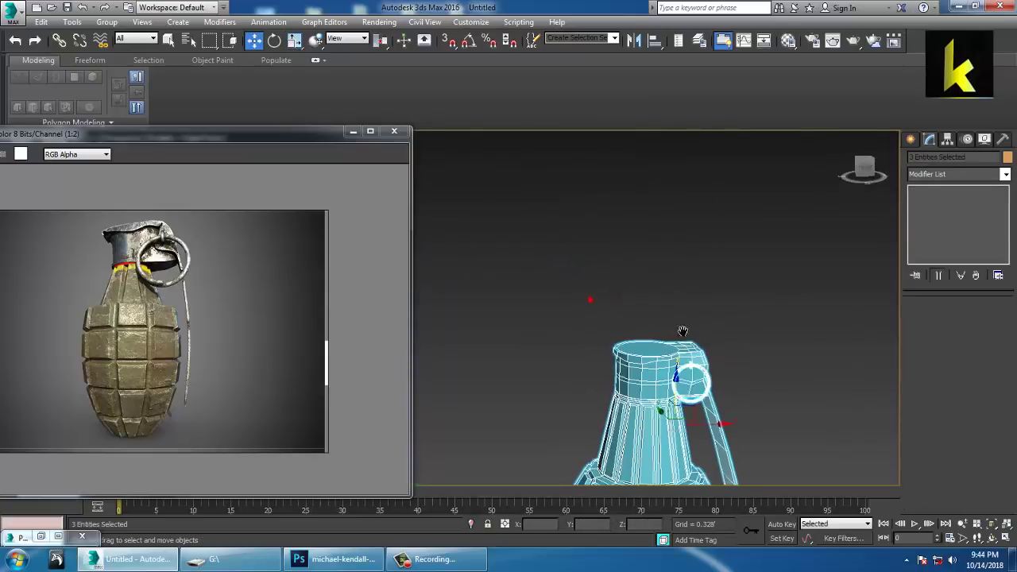
key("z")
scroll(681, 279, "down", 4)
middle_click_drag(713, 252, 686, 267)
left_click(729, 264)
Enlarge the pull ring uniformly and lower it to about Z 2.456' so its top passes through the loop.
scroll(729, 258, "up", 4)
left_click(643, 271)
key("r")
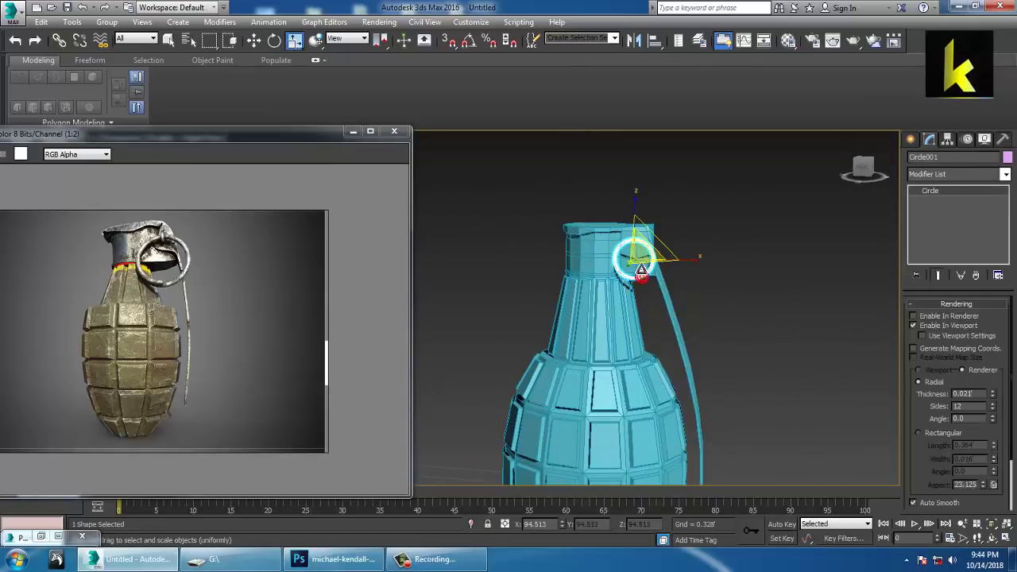
left_click_drag(647, 261, 623, 208)
scroll(626, 235, "up", 3)
key("w")
scroll(658, 258, "up", 2)
left_click_drag(650, 260, 652, 291)
scroll(652, 291, "up", 2)
Enlarge the D-shaped loop around the top of the ring and set its thickness to 0.004'.
left_click(647, 229)
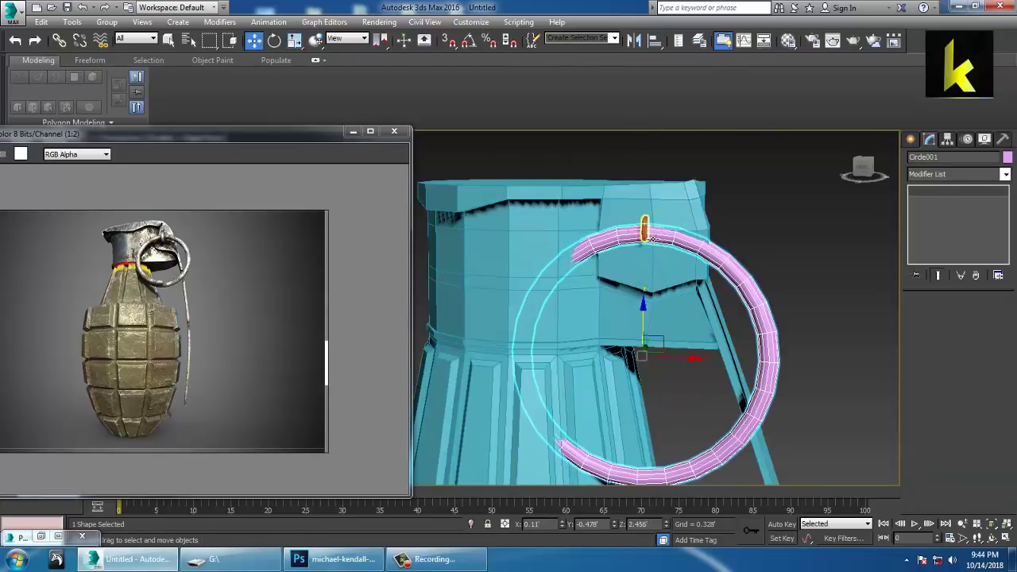
key("r")
left_click_drag(661, 253, 663, 182)
middle_click_drag(644, 222, 736, 243, "alt")
key("w")
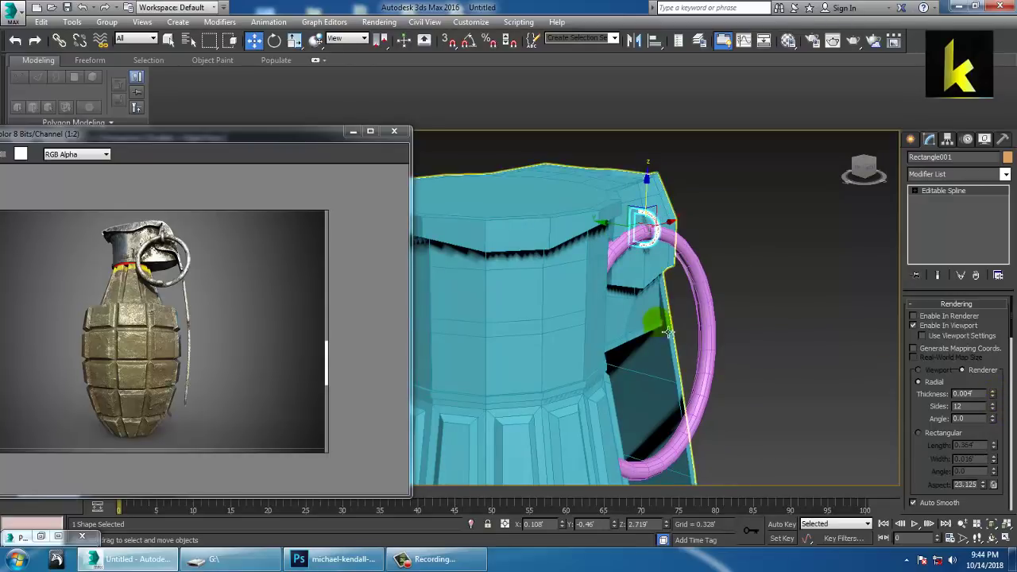
Rotate the pull ring slightly to about 8.55° around Z and shift it a little along Y to fit the loop.
left_click(691, 257)
middle_click_drag(730, 357, 681, 396, "alt")
key("e")
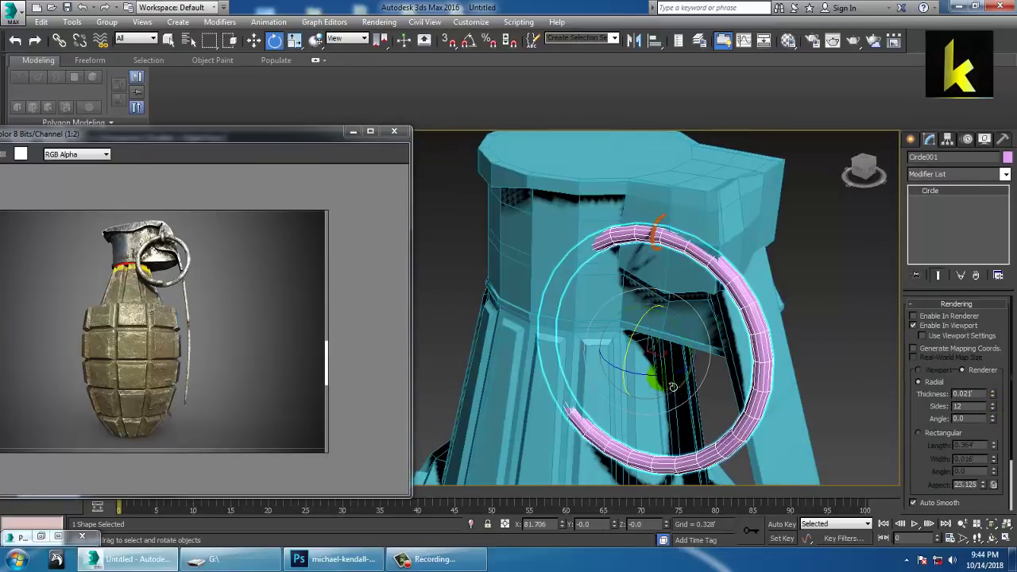
left_click_drag(673, 387, 688, 382)
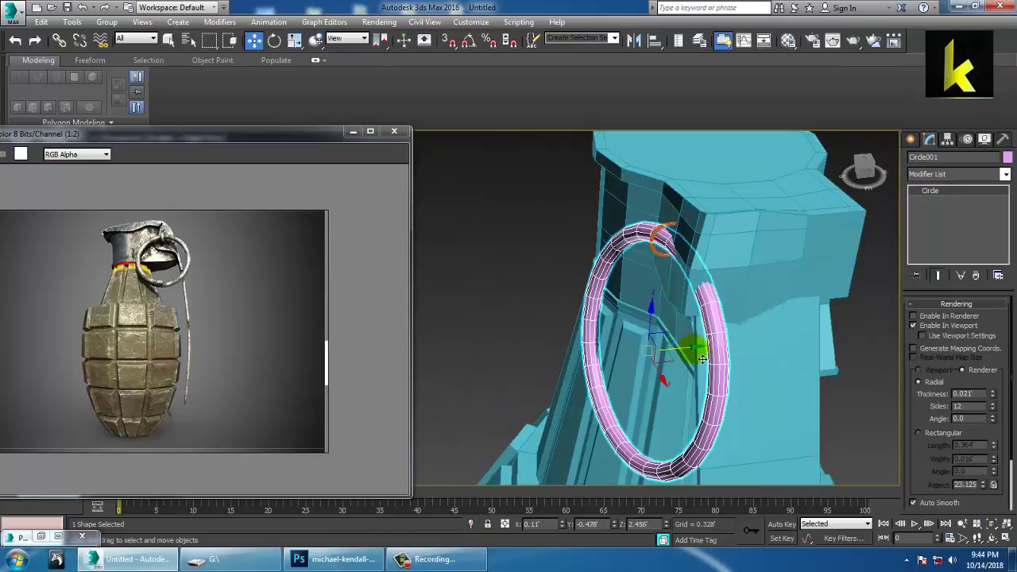
left_click_drag(702, 356, 691, 357)
middle_click_drag(692, 356, 789, 353, "alt")
key("e")
left_click_drag(662, 373, 657, 371)
scroll(659, 371, "down", 4)
middle_click_drag(659, 372, 686, 358, "alt")
scroll(706, 358, "down", 3)
scroll(654, 400, "up", 4)
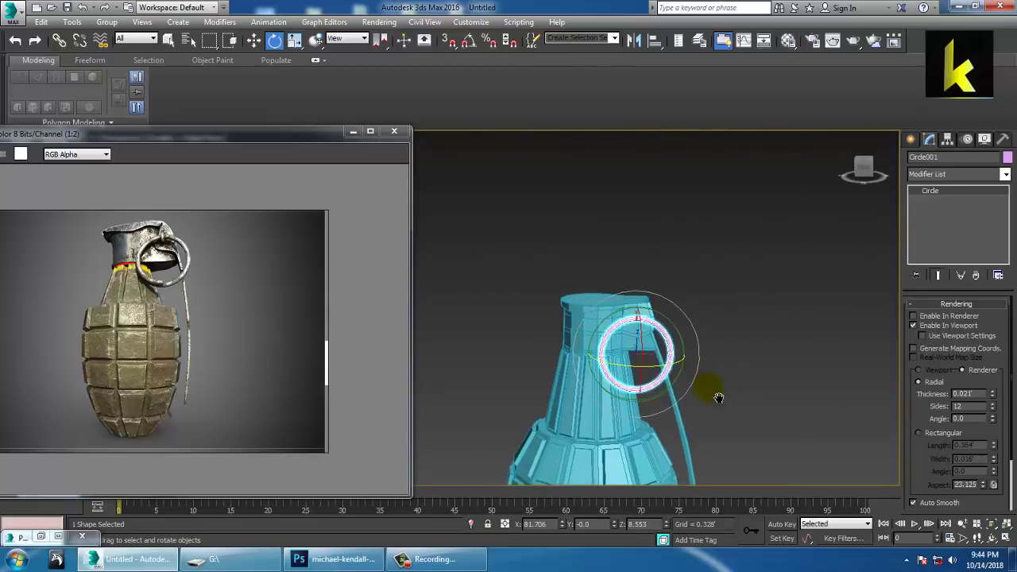
Select all the grenade objects and give them one grey custom object color.
left_click_drag(507, 194, 896, 569)
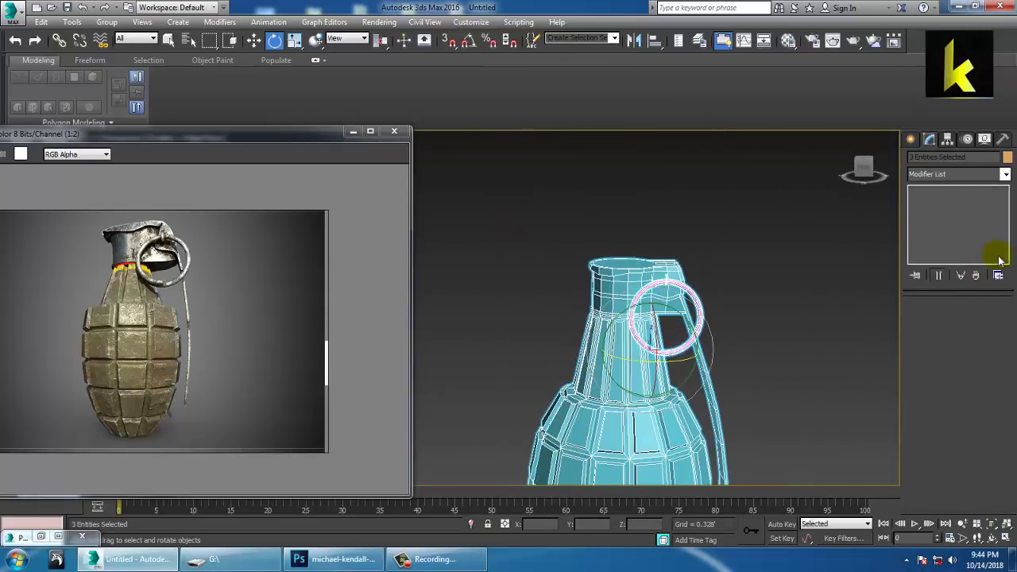
left_click(1007, 159)
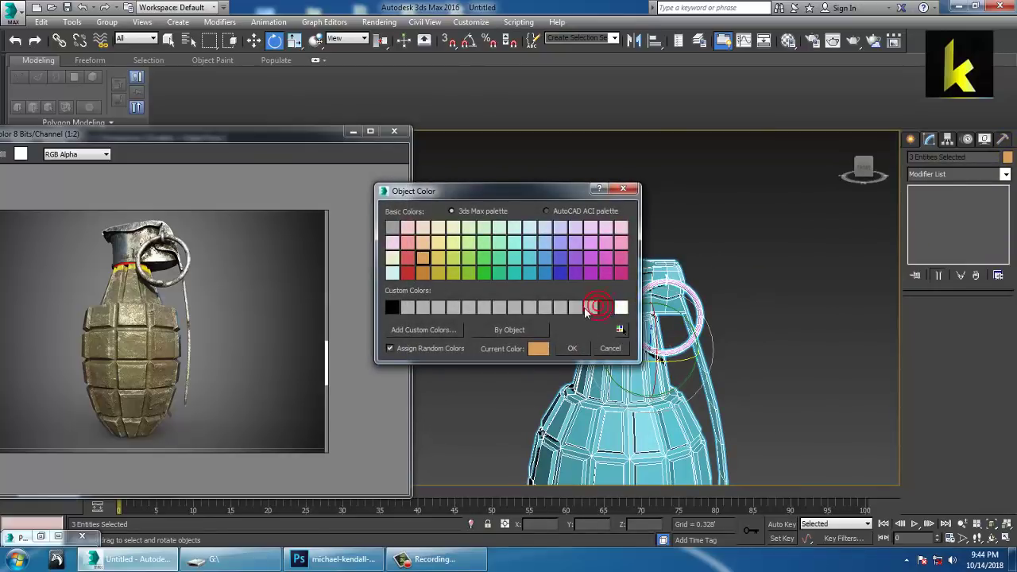
left_click(585, 349)
left_click(735, 285)
scroll(740, 301, "down", 5)
middle_click_drag(740, 303, 709, 320, "alt")
scroll(699, 315, "up", 3)
scroll(678, 338, "up", 4)
middle_click_drag(723, 282, 719, 296)
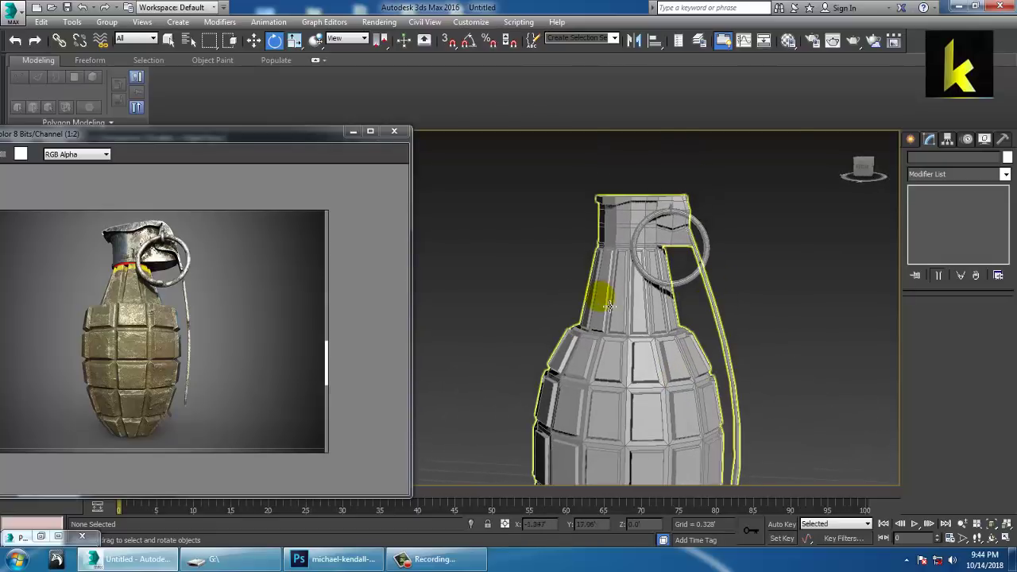
Try to lower the fuze head's vertices by about 0.065' along Z, and undo the move.
left_click(601, 298)
key("1")
left_click_drag(806, 292, 806, 294)
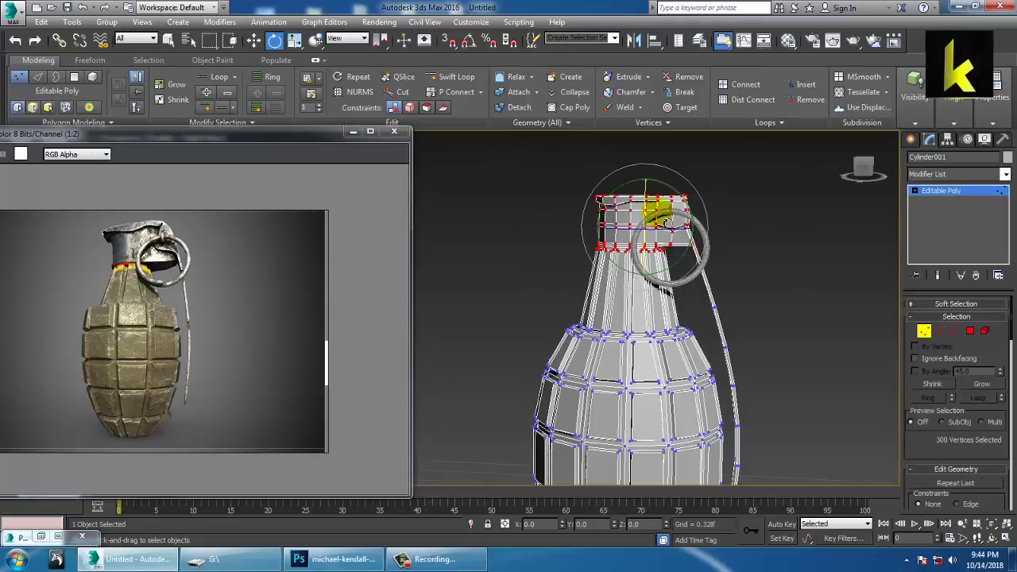
key("w")
left_click_drag(652, 191, 656, 200)
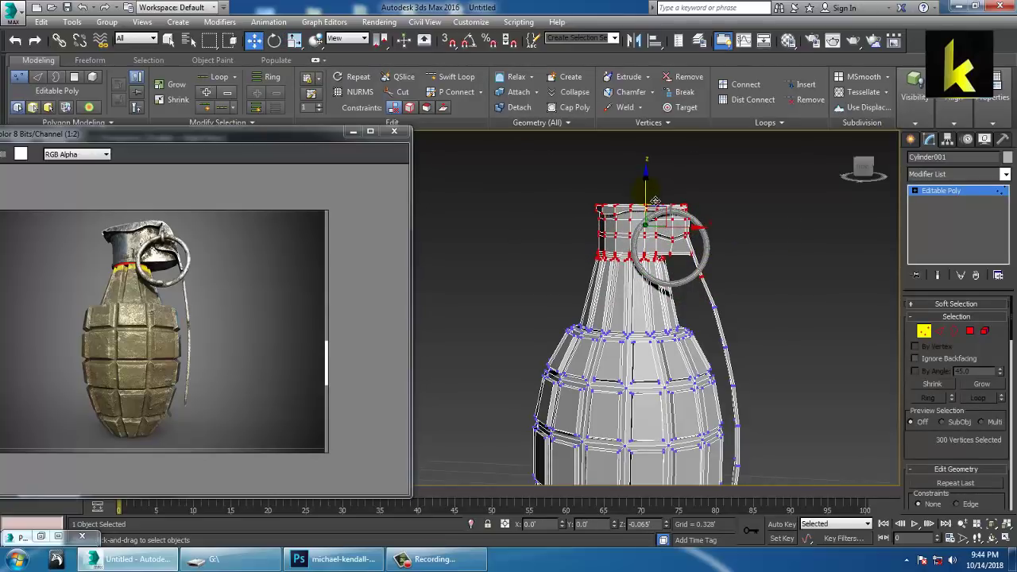
middle_click_drag(699, 246, 688, 169, "alt")
key("ctrl+z")
scroll(695, 248, "down", 3)
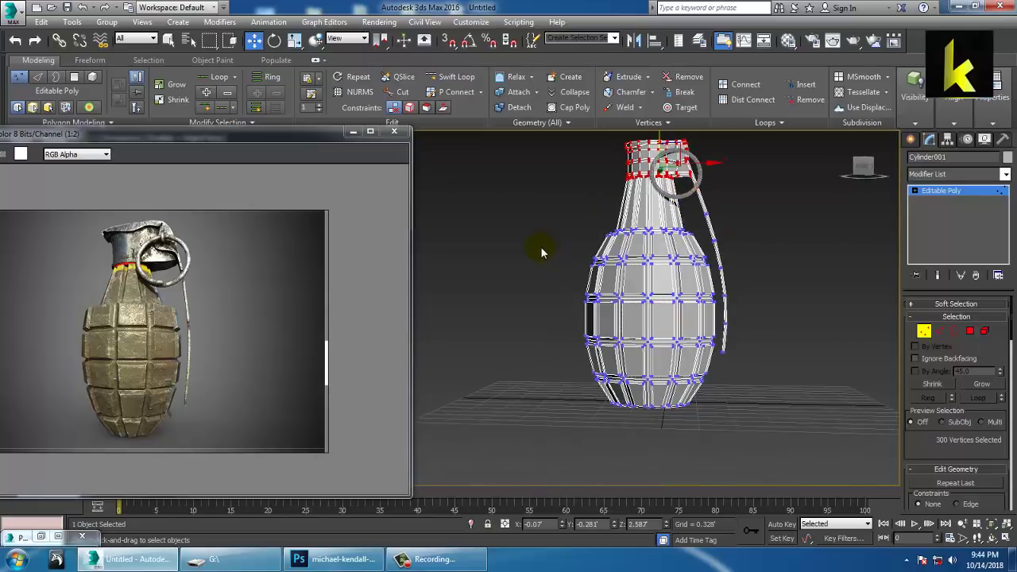
In the front view, lasso the segmented body's vertices without those of the lever and raise them to about Z 1.144'.
key("alt+w")
middle_click(731, 200)
key("alt+w")
scroll(684, 232, "down", 3)
scroll(683, 231, "down", 3)
middle_click_drag(669, 366, 676, 279)
scroll(675, 259, "down", 3)
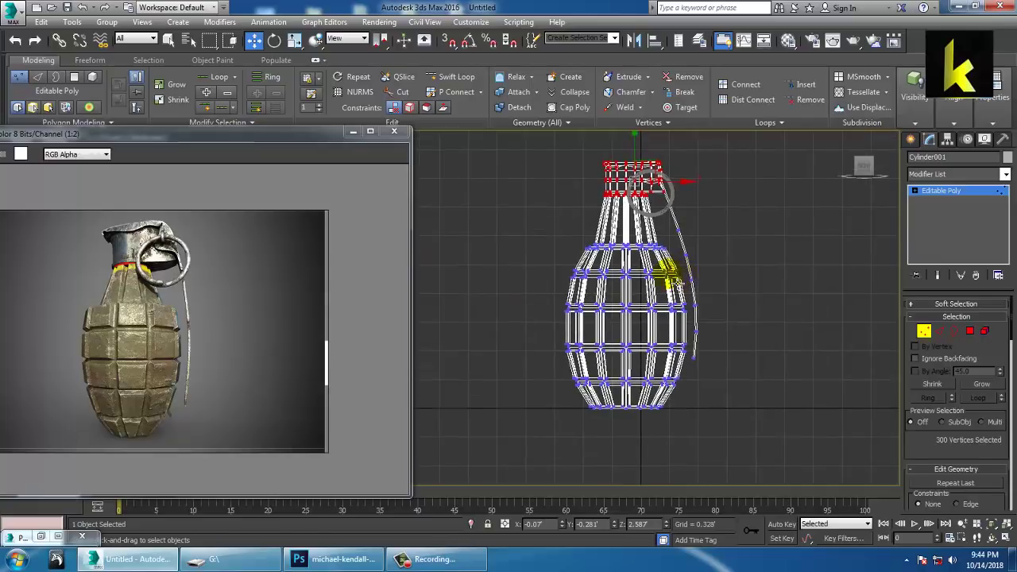
left_click_drag(207, 41, 209, 120)
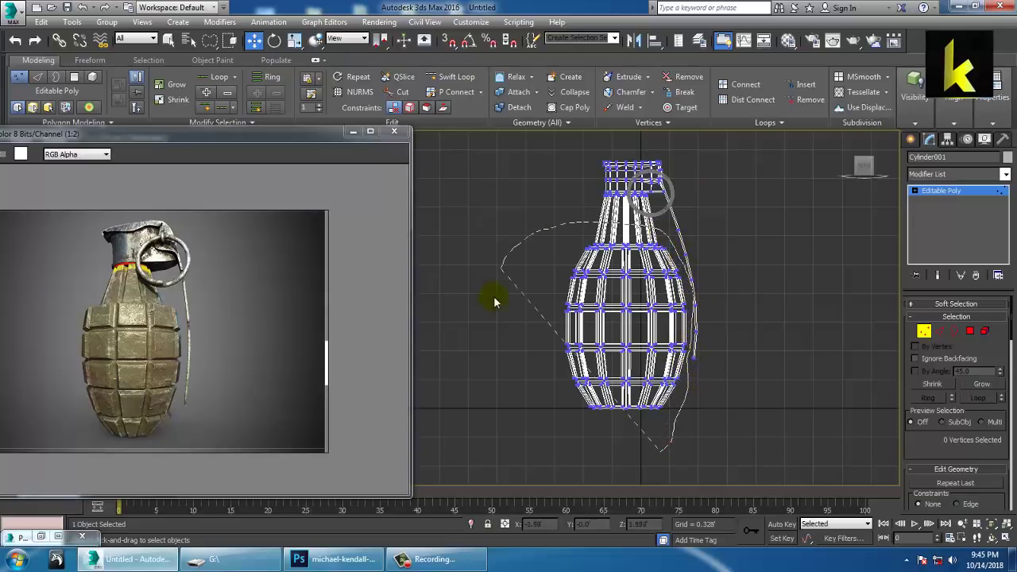
left_click_drag(494, 300, 501, 286)
scroll(725, 272, "up", 5)
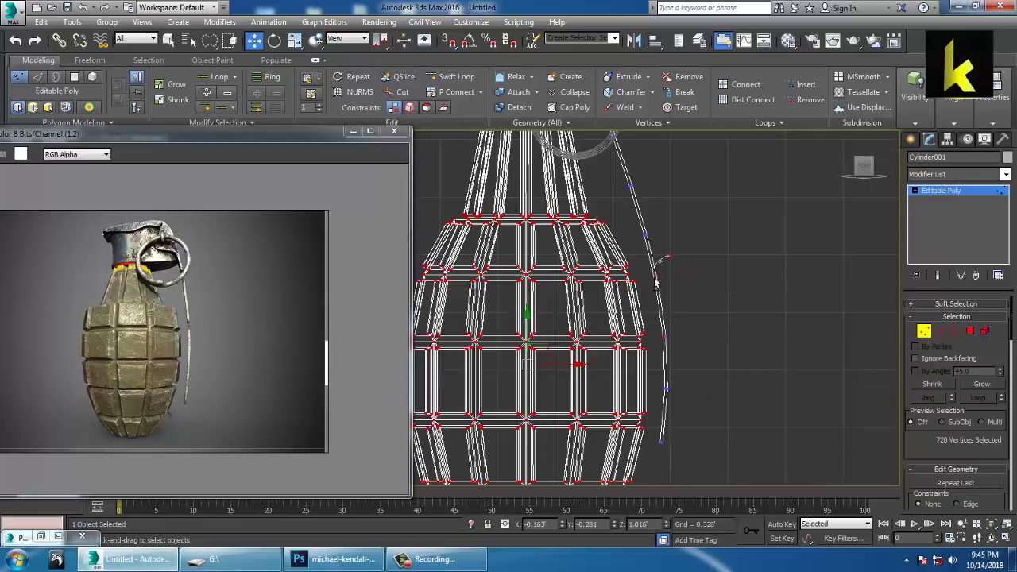
left_click_drag(665, 342, 738, 388, "alt")
middle_click_drag(723, 345, 837, 287)
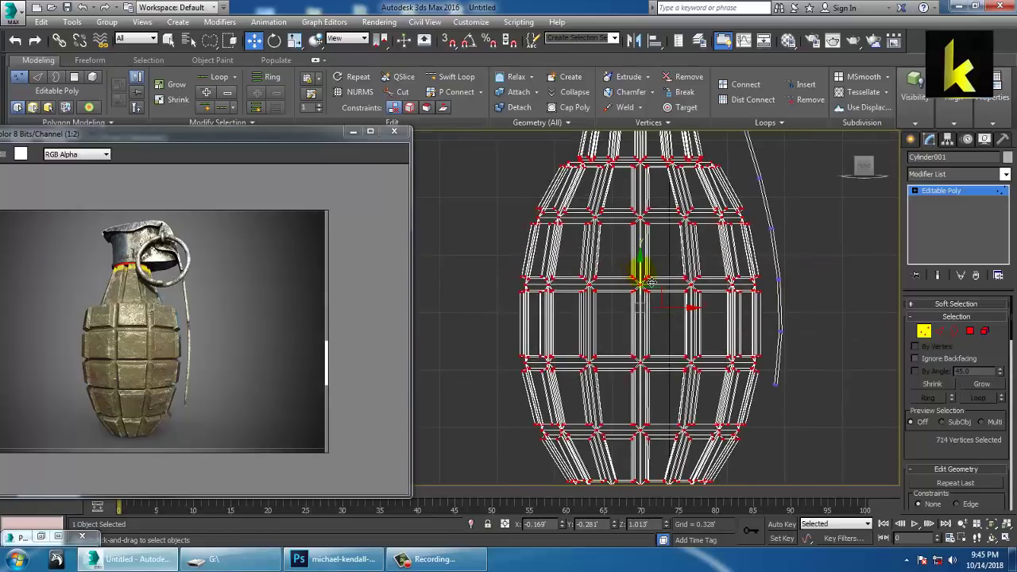
scroll(650, 282, "down", 5)
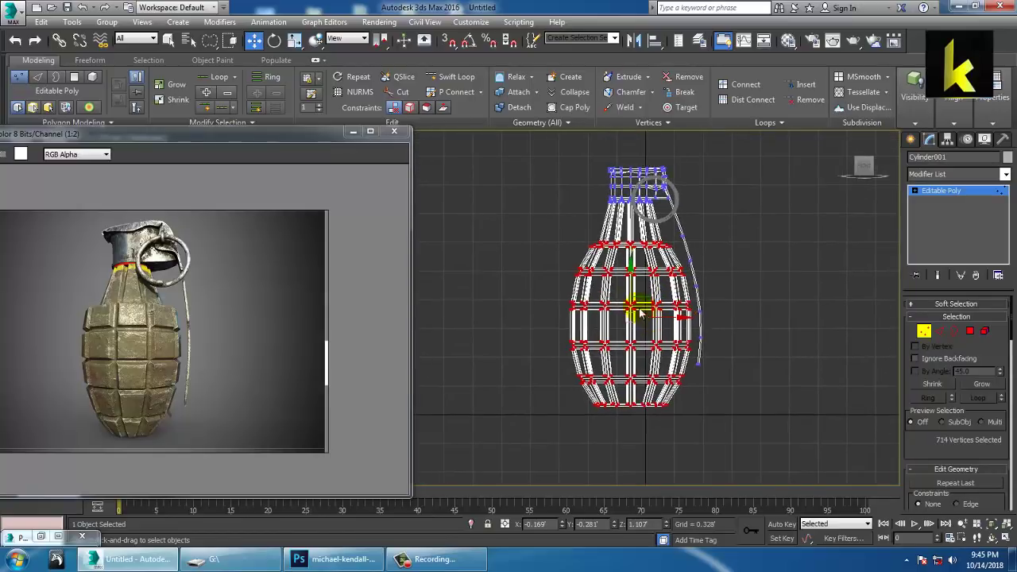
left_click_drag(642, 298, 644, 293)
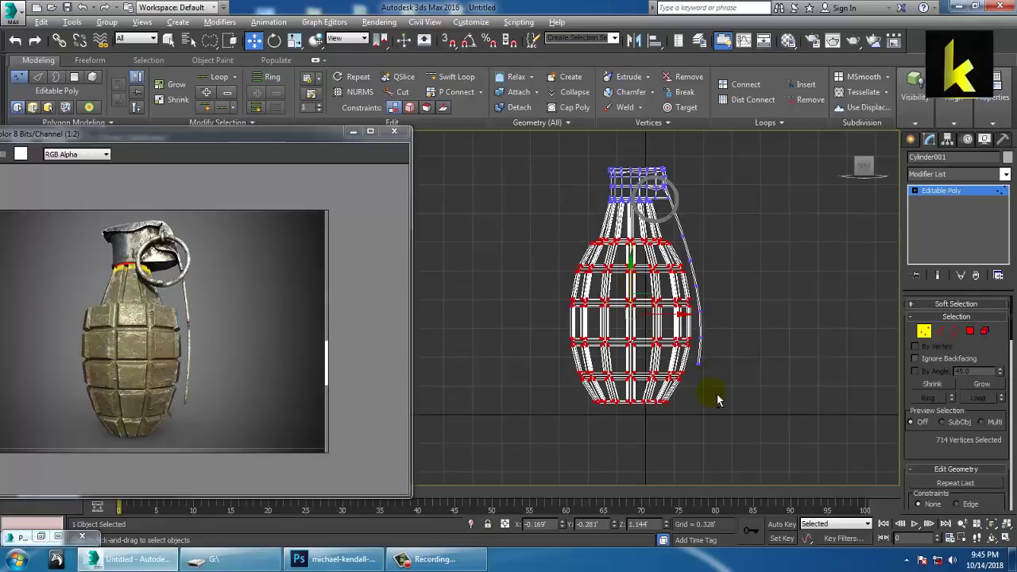
key("p")
mouse_move(722, 402)
middle_mouse_down("alt")
mouse_move(699, 374)
mouse_move(693, 380)
middle_mouse_up("alt")
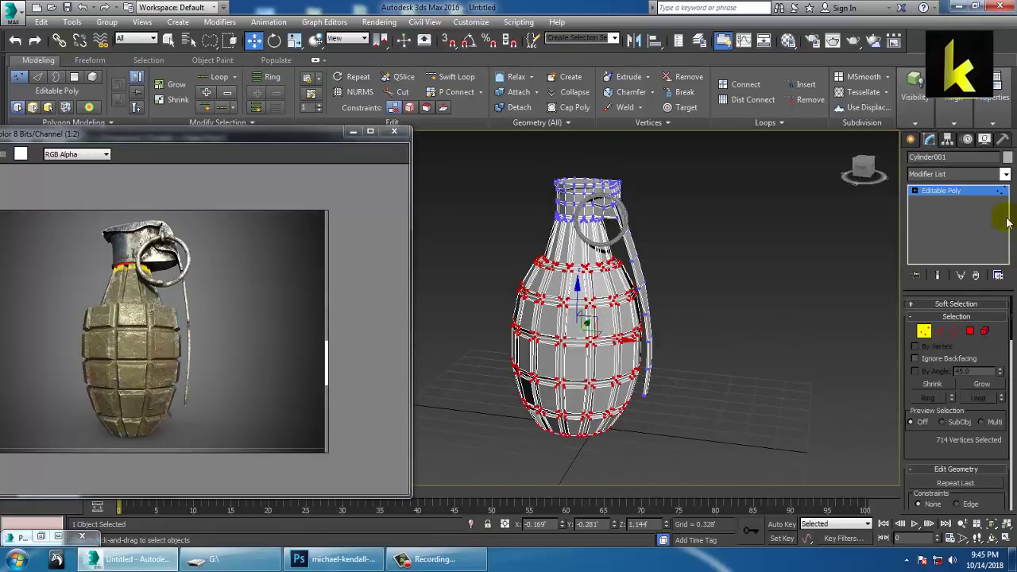
left_click(956, 193)
middle_click_drag(727, 302, 731, 291, "alt")
left_click(731, 291)
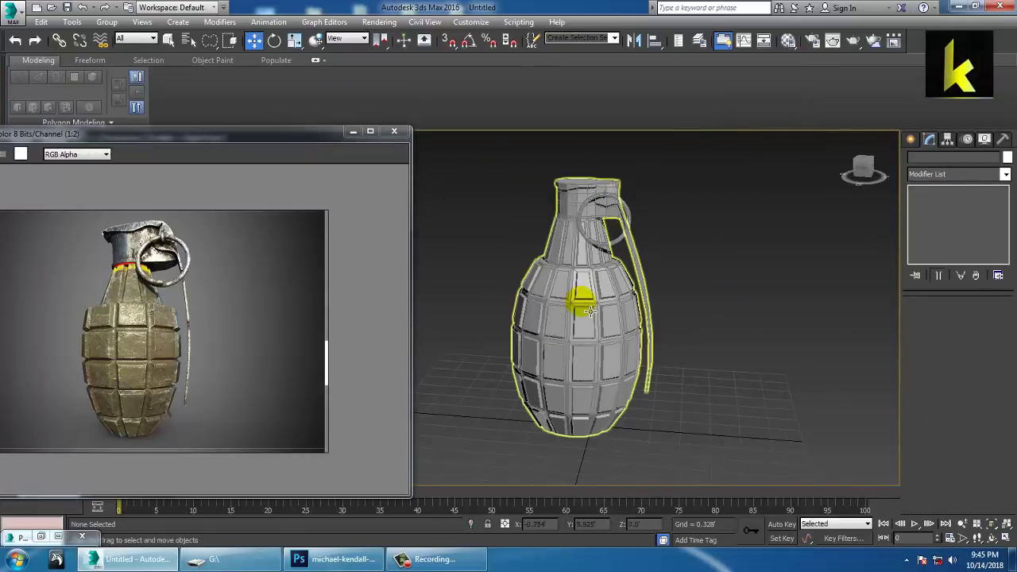
Apply a TurboSmooth modifier to the grenade body and hide the edged faces to inspect the smoothed surface.
left_click(582, 302)
left_click(1007, 175)
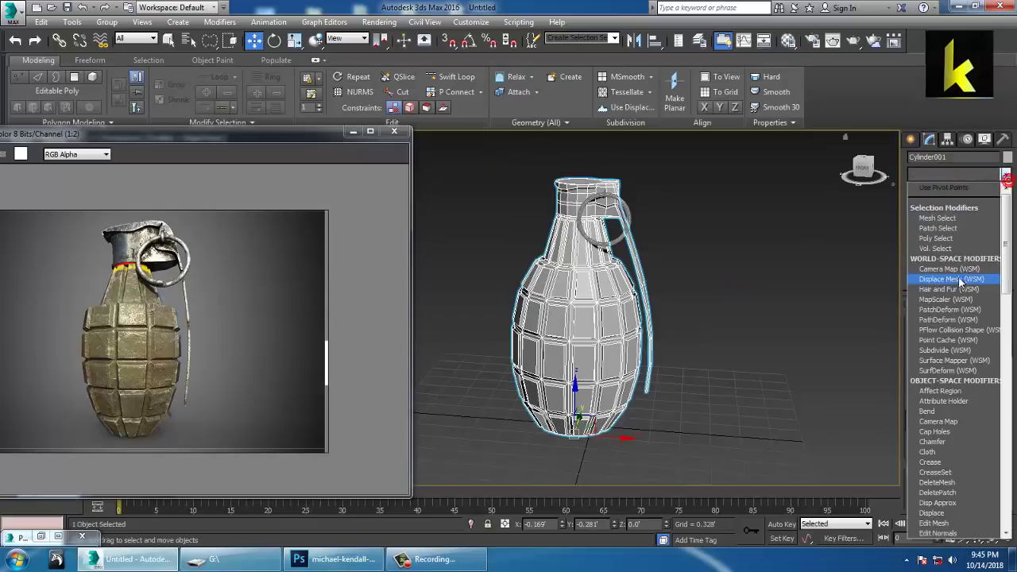
key("t")
left_click(969, 351)
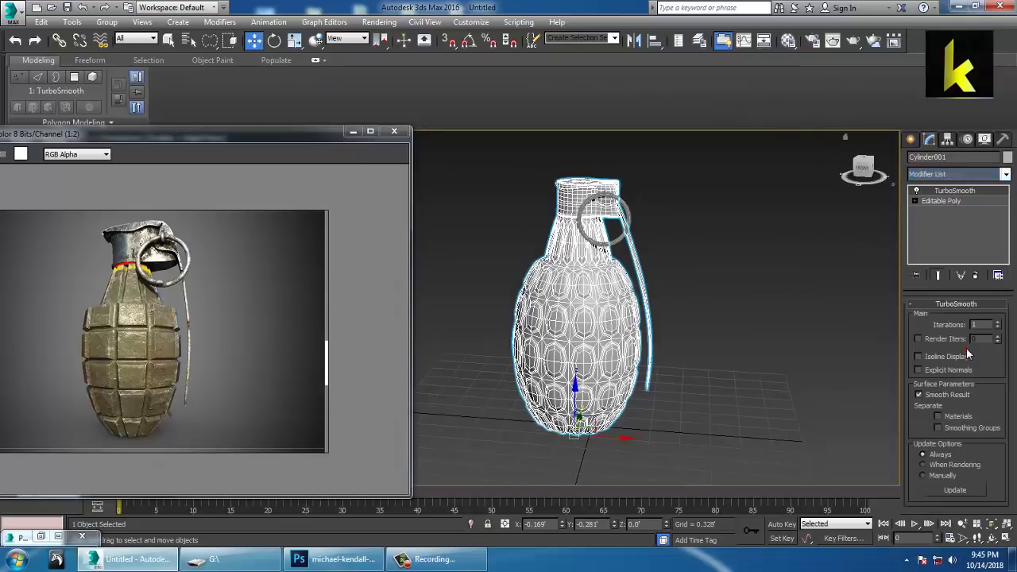
left_click(761, 279)
middle_click_drag(600, 260, 599, 264, "alt")
key("F4")
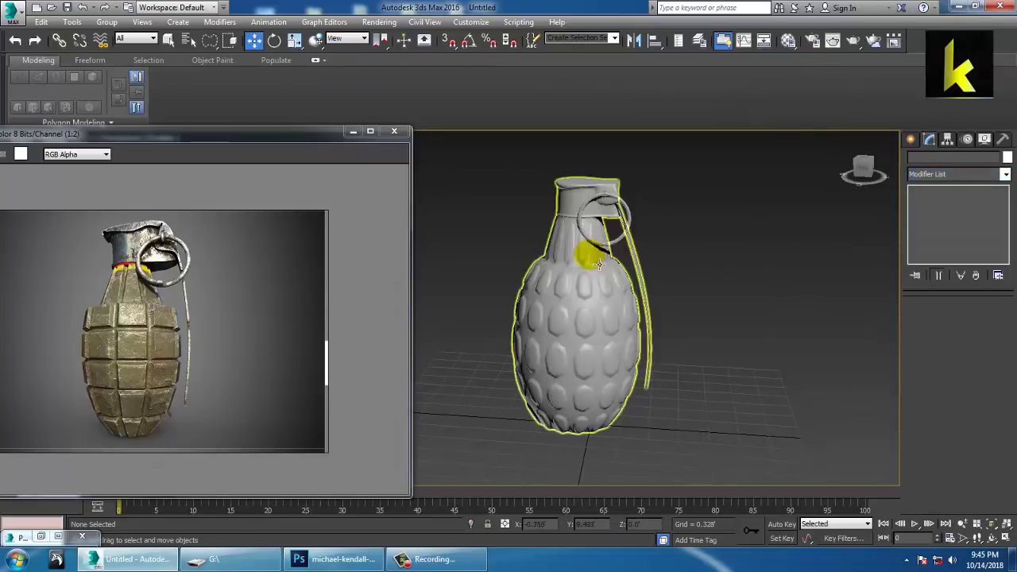
Turn off the TurboSmooth effect on the grenade body and show the edged faces.
left_click(567, 329)
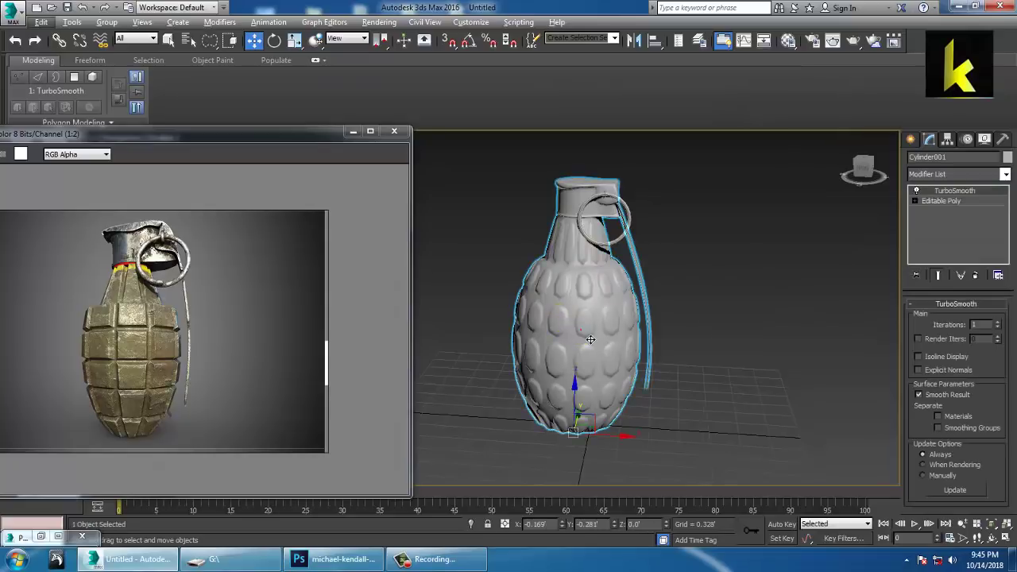
left_click(917, 190)
middle_click_drag(641, 255, 592, 344, "alt")
left_click(709, 278)
middle_click_drag(624, 307, 591, 303, "alt")
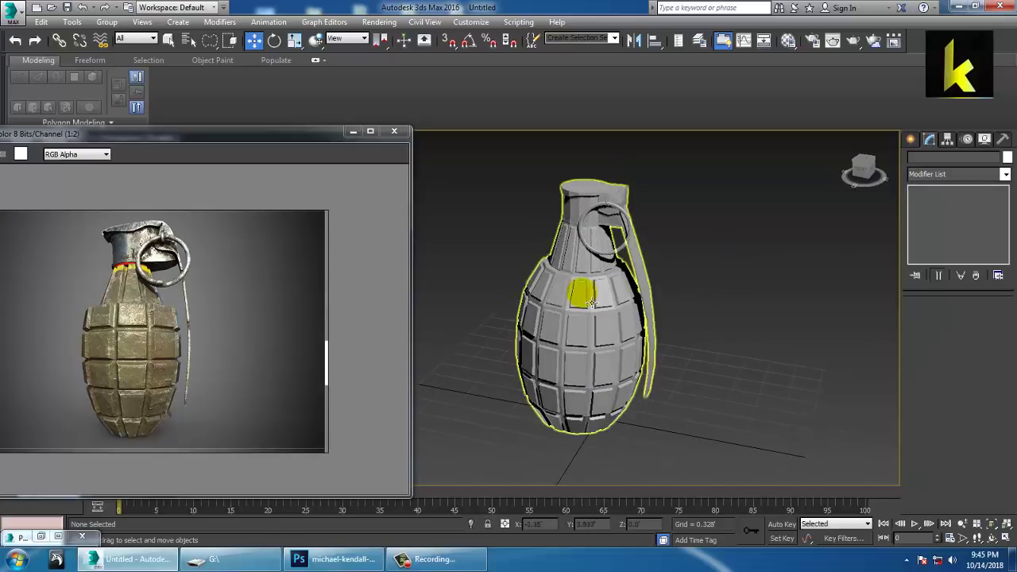
left_click(592, 302)
key("F4")
Select the whole grenade with its ring and loop, and clone it along Y as three independent copies in a row.
middle_click_drag(615, 338, 582, 313)
scroll(580, 310, "down", 5)
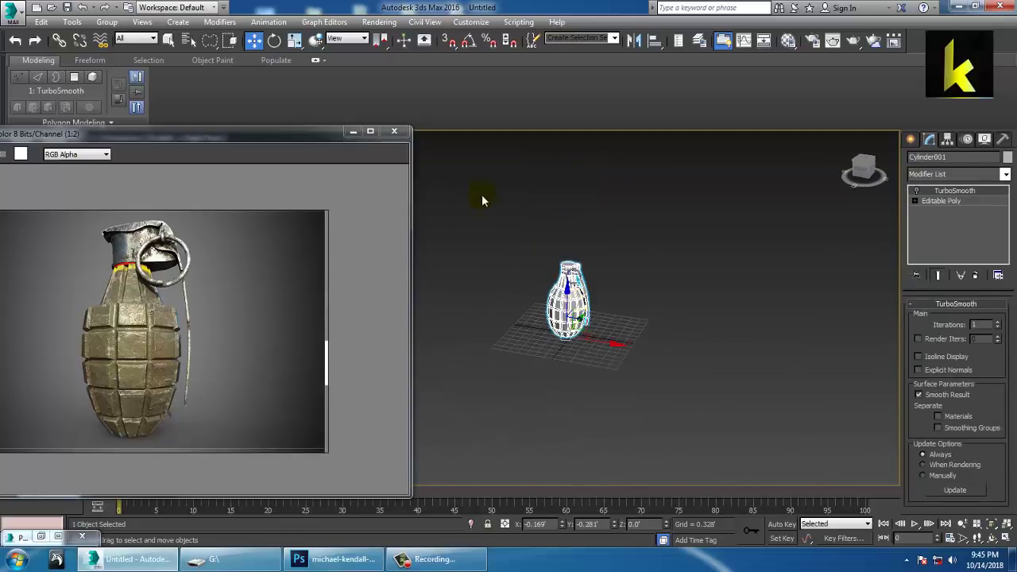
left_click_drag(496, 207, 633, 371)
middle_click_drag(579, 249, 521, 274, "alt")
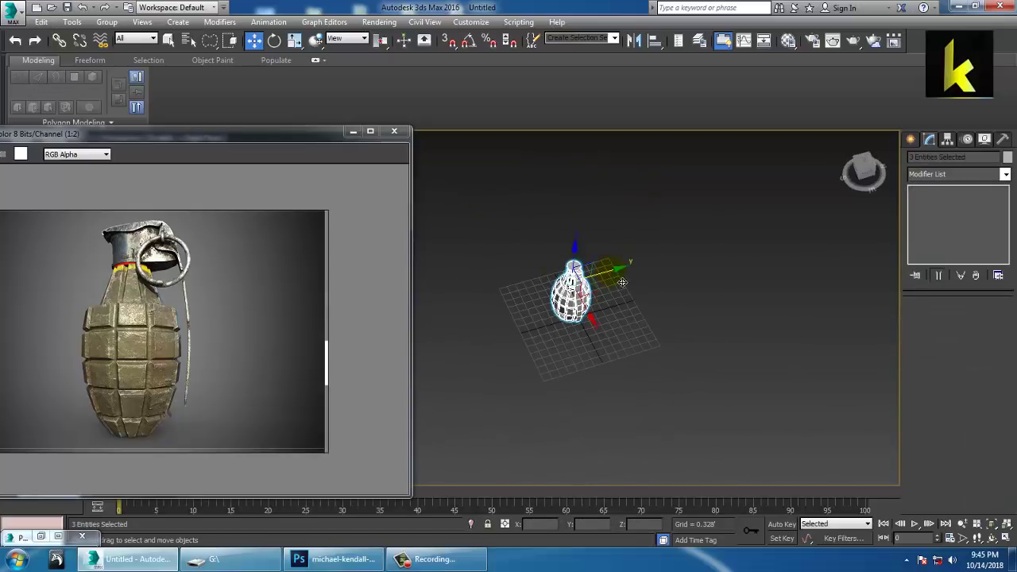
left_click_drag(619, 283, 663, 276, "shift")
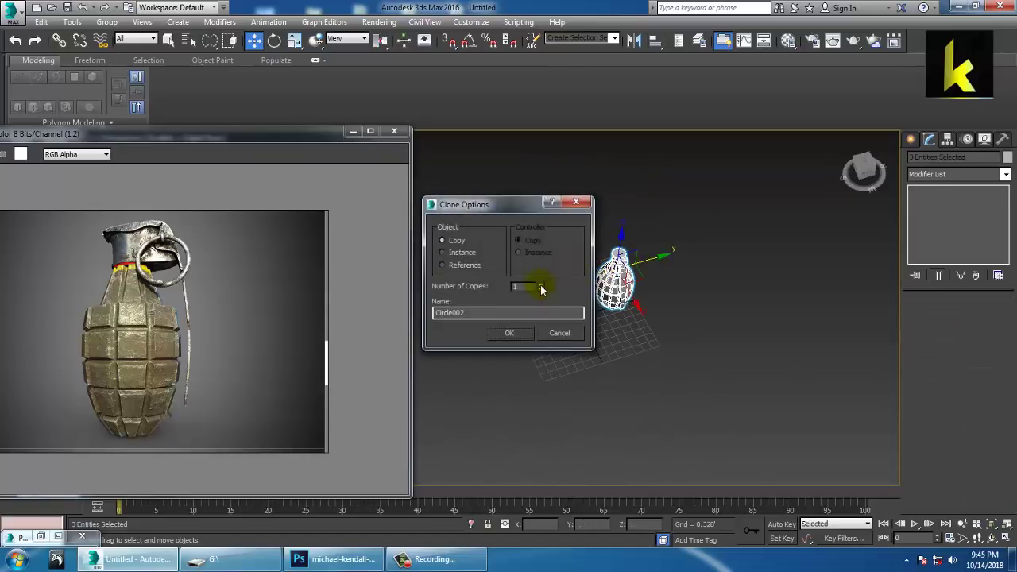
left_click(515, 334)
mouse_move(659, 302)
middle_mouse_down("alt")
mouse_move(719, 325)
mouse_move(711, 318)
mouse_move(822, 318)
middle_mouse_up("alt")
left_click(737, 336)
scroll(713, 308, "up", 5)
scroll(749, 311, "down", 5)
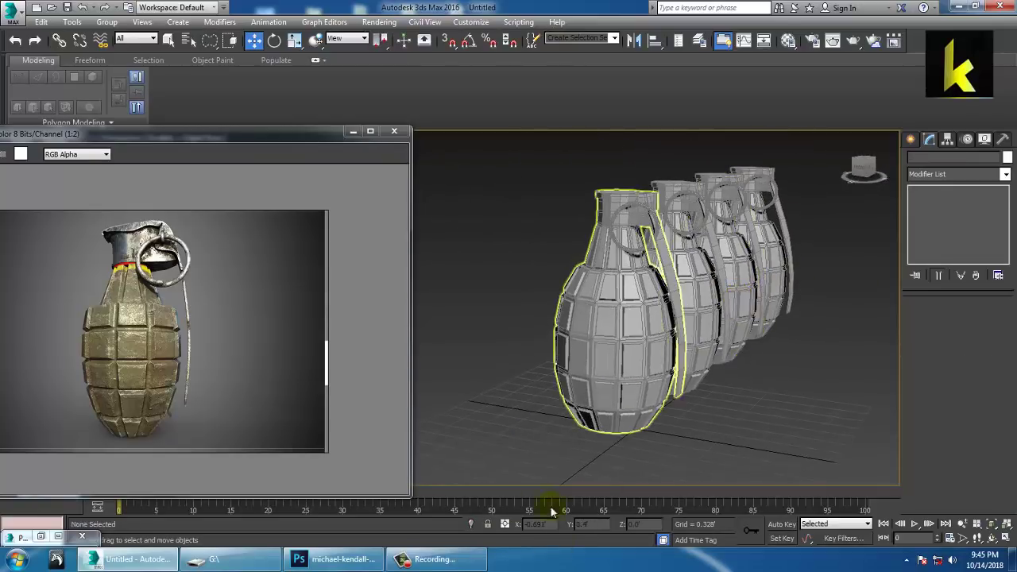
left_click(467, 562)
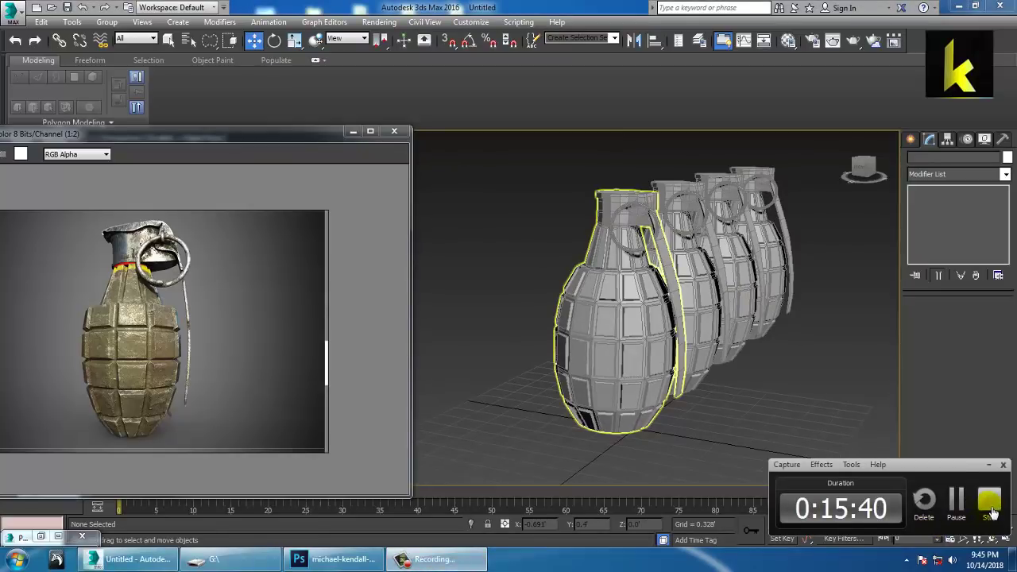